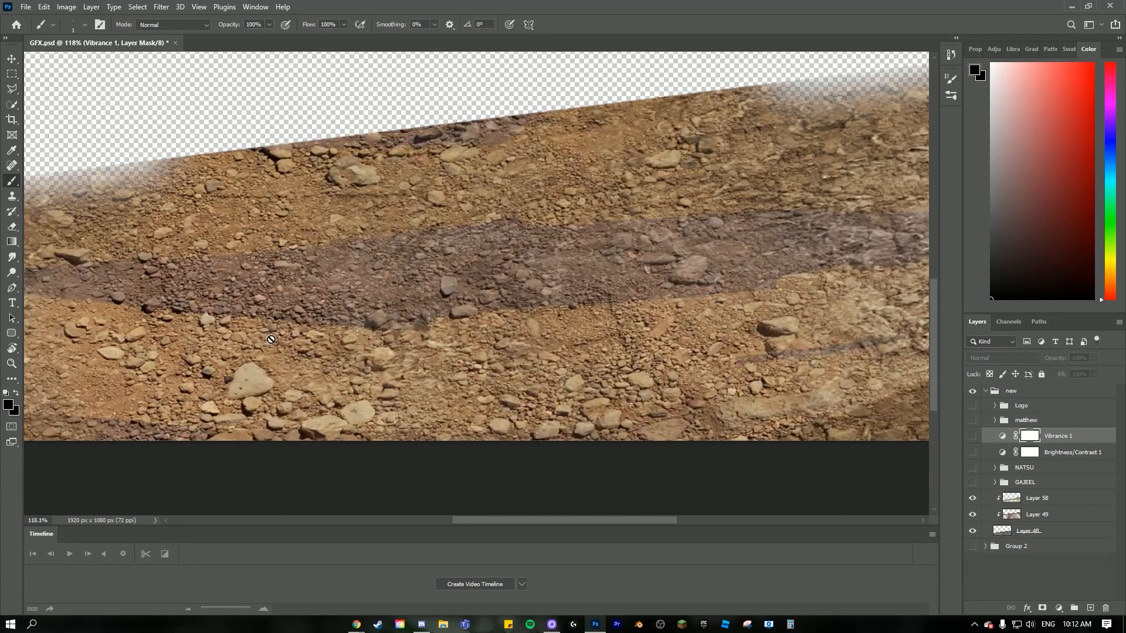
- Examine the finished rocky ground across the whole canvas, briefly previewing it with the GAJEEL group shown
scroll(305, 332, down, 7)
scroll(346, 350, up, 4)
scroll(494, 402, down, 2)
scroll(494, 401, down, 2)
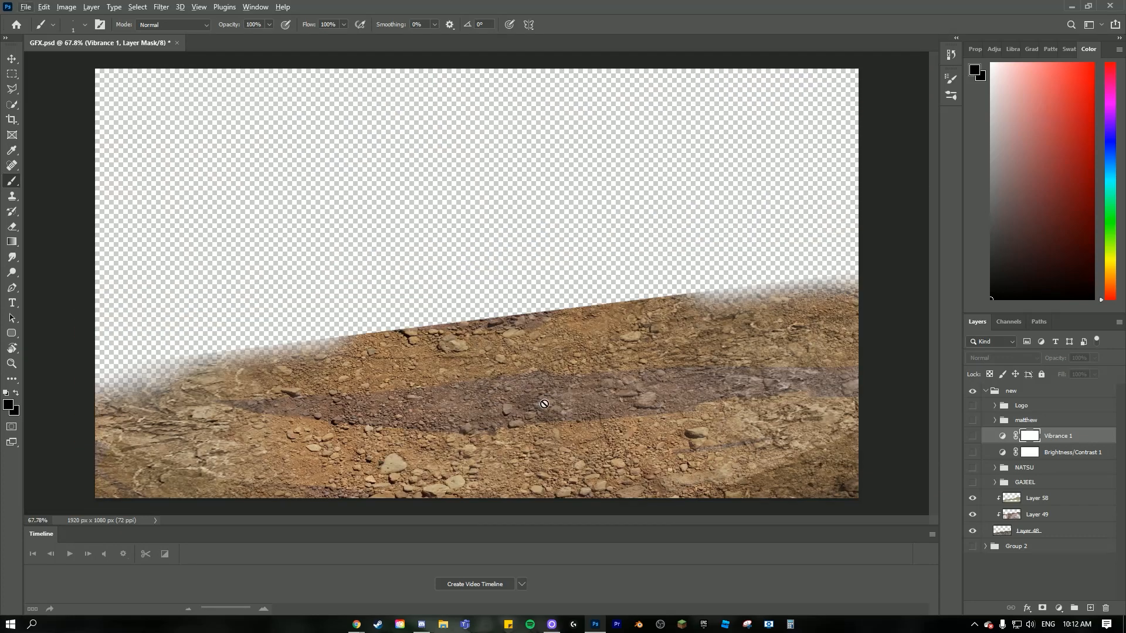
click(972, 481)
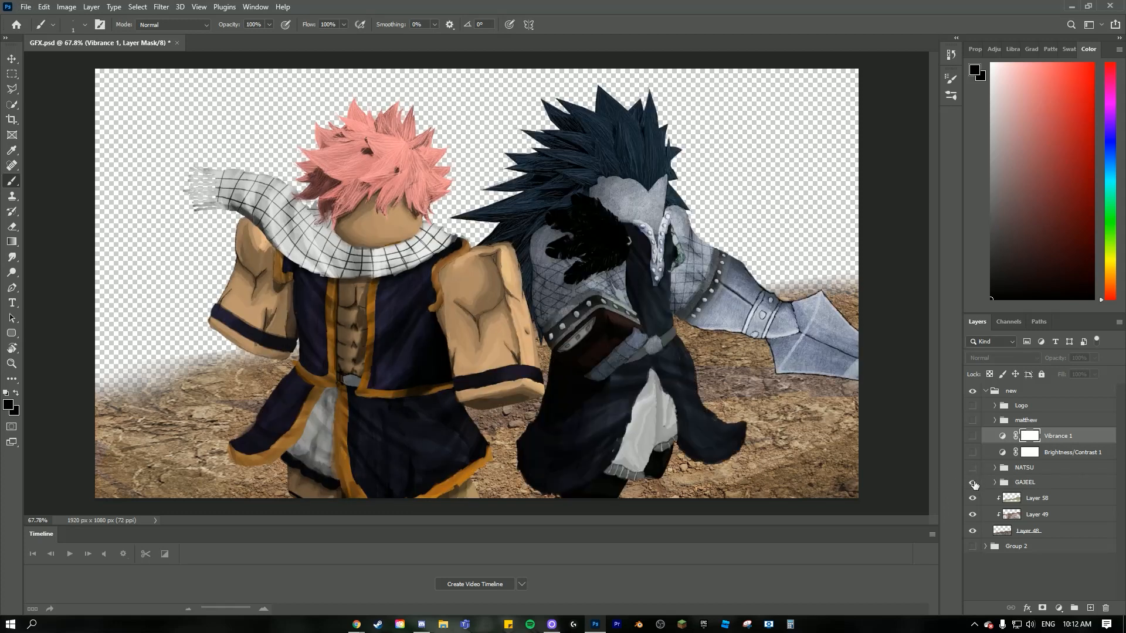
click(972, 482)
scroll(575, 418, down, 1)
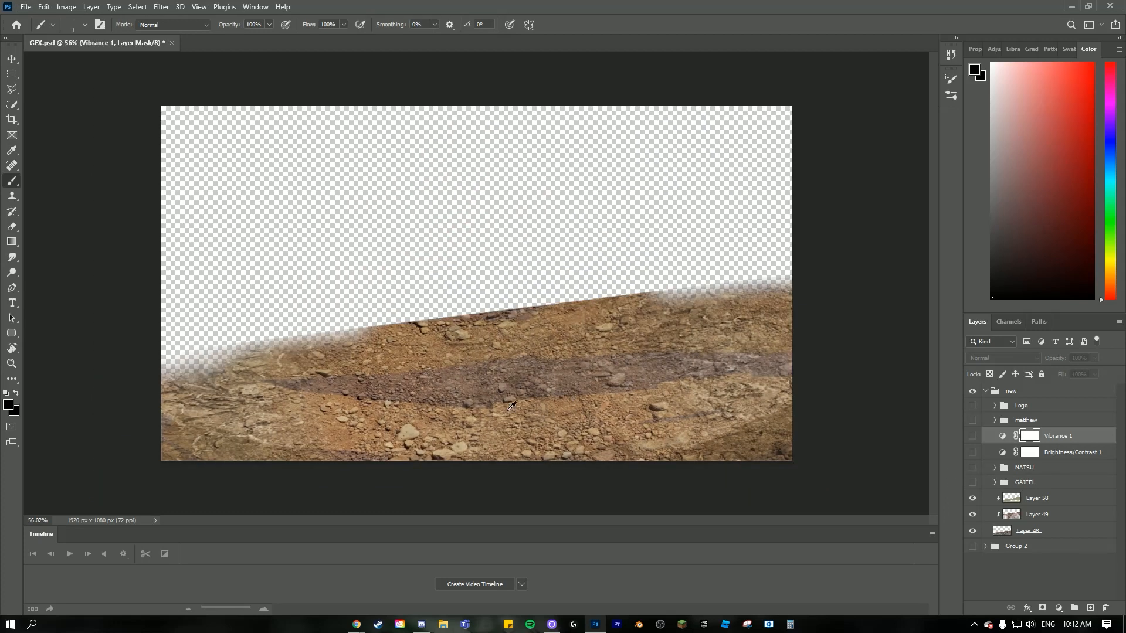
- Hide the three existing ground layers, show the NATSU and GAJEEL groups, and make Layer 58 active
drag(973, 502, 973, 530)
scroll(523, 354, up, 1)
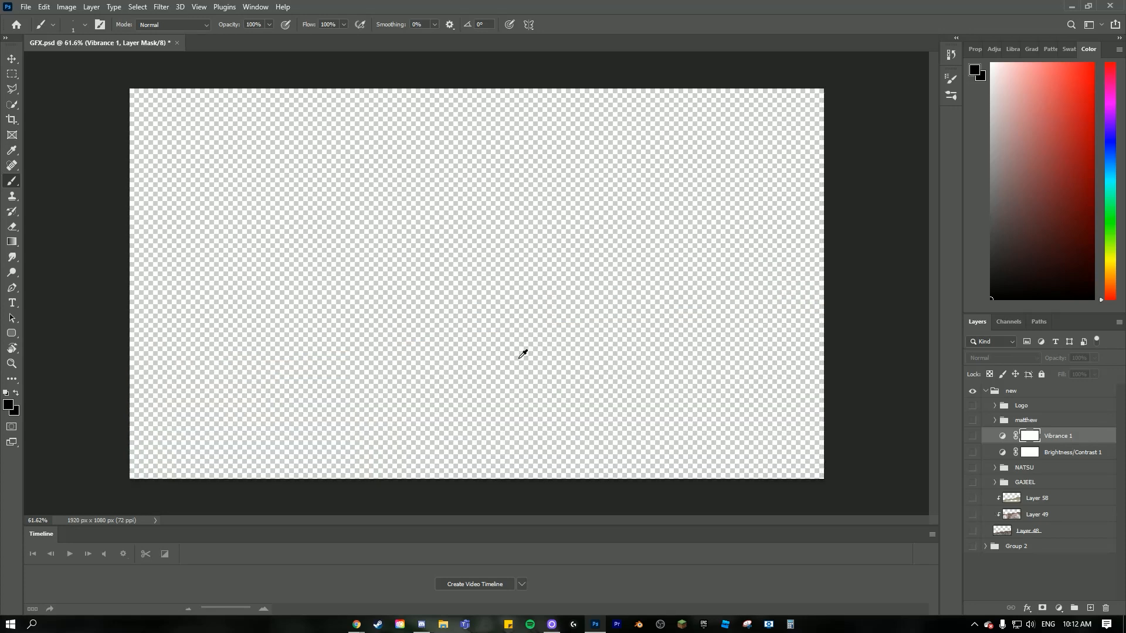
scroll(406, 343, down, 2)
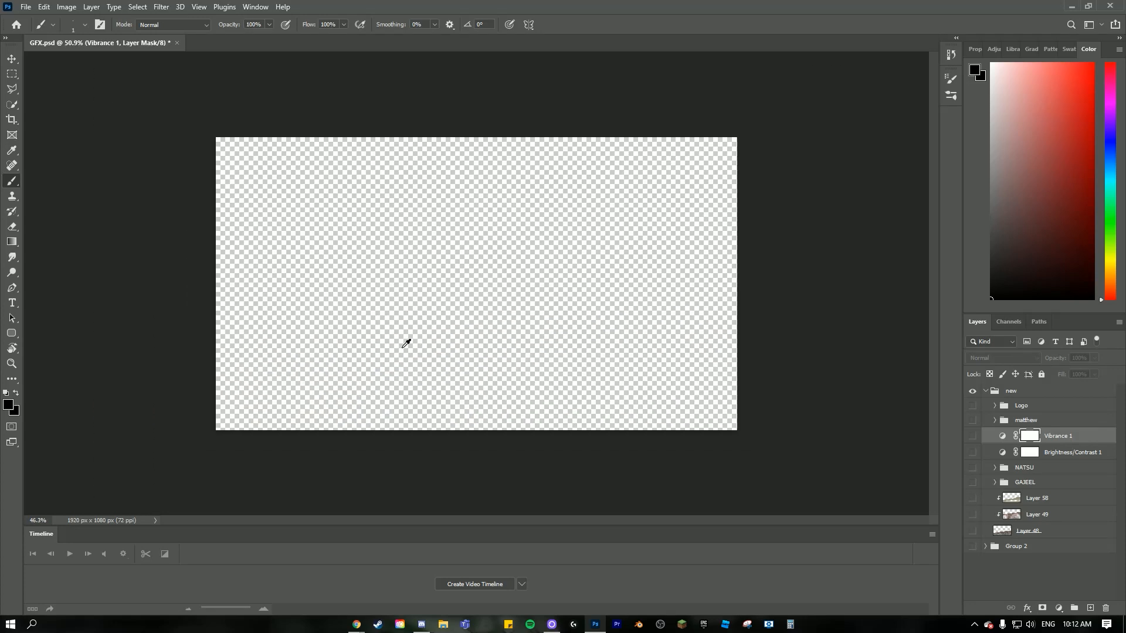
click(972, 468)
click(973, 482)
scroll(510, 402, up, 2)
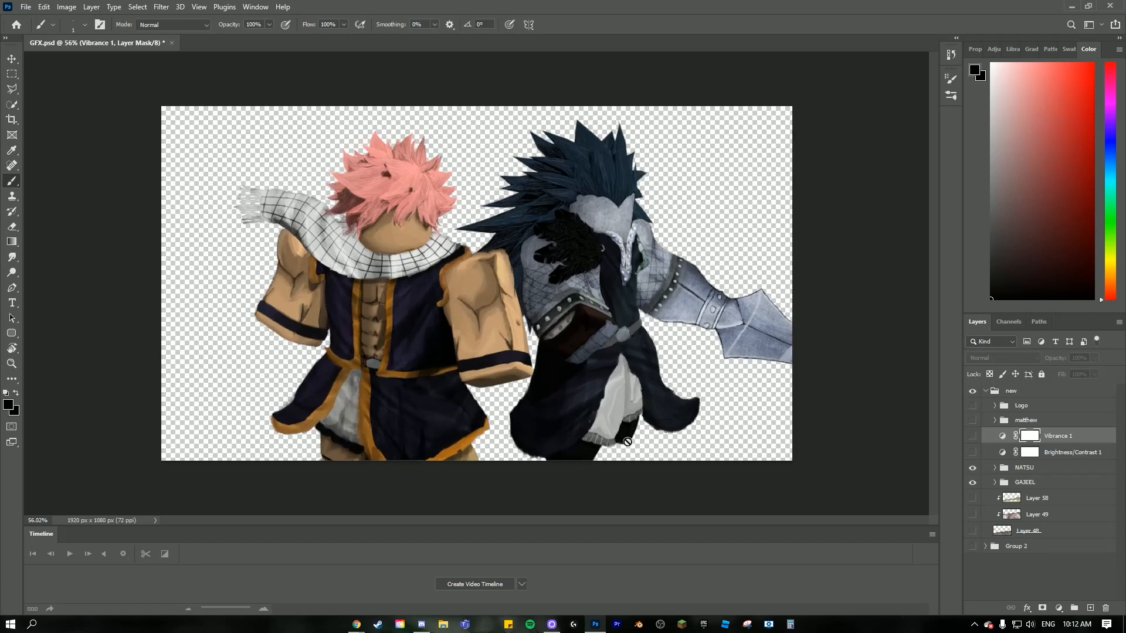
click(1045, 503)
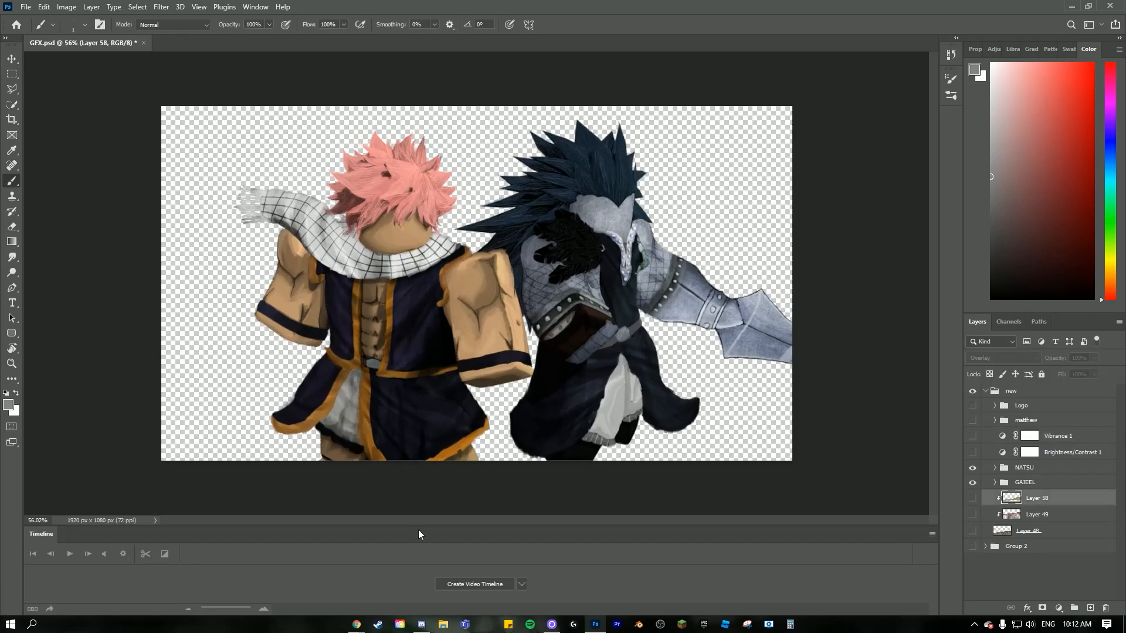
- Switch to Chrome and search Google Images for "rocky texture" in a new tab
mouse_move(356, 623)
click(371, 588)
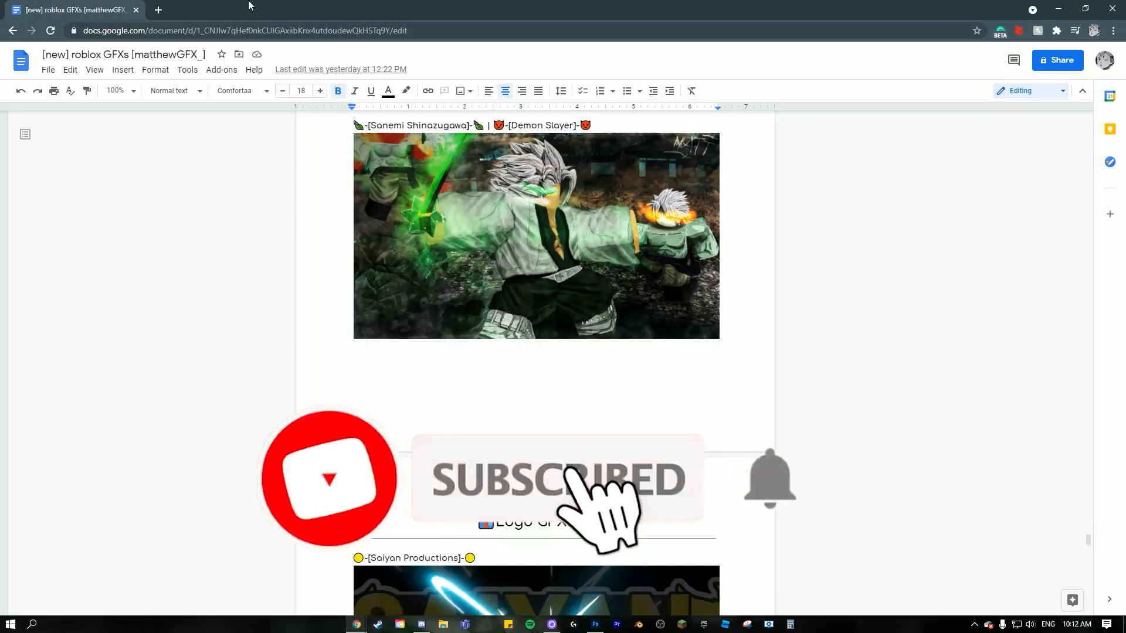
click(158, 10)
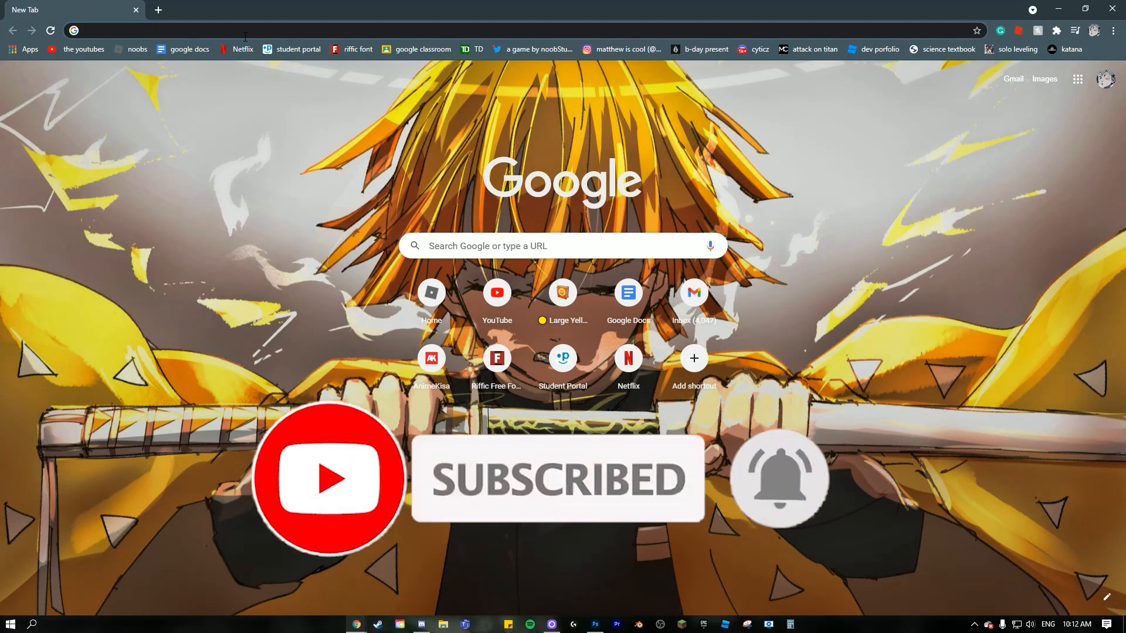
text(rocky texture)
key(Return)
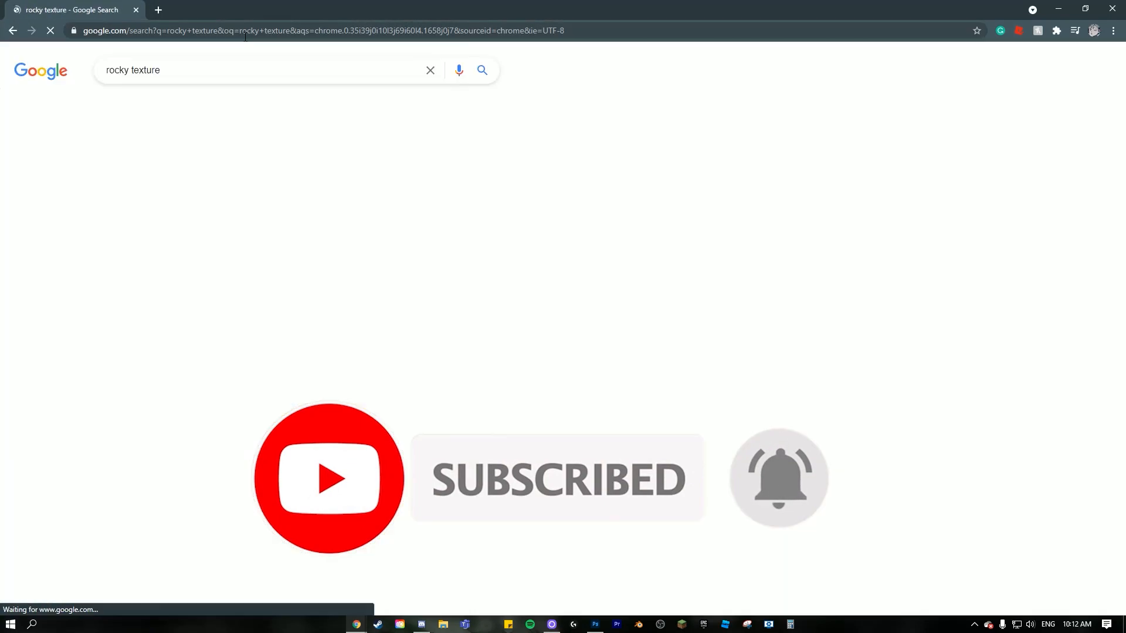
click(162, 109)
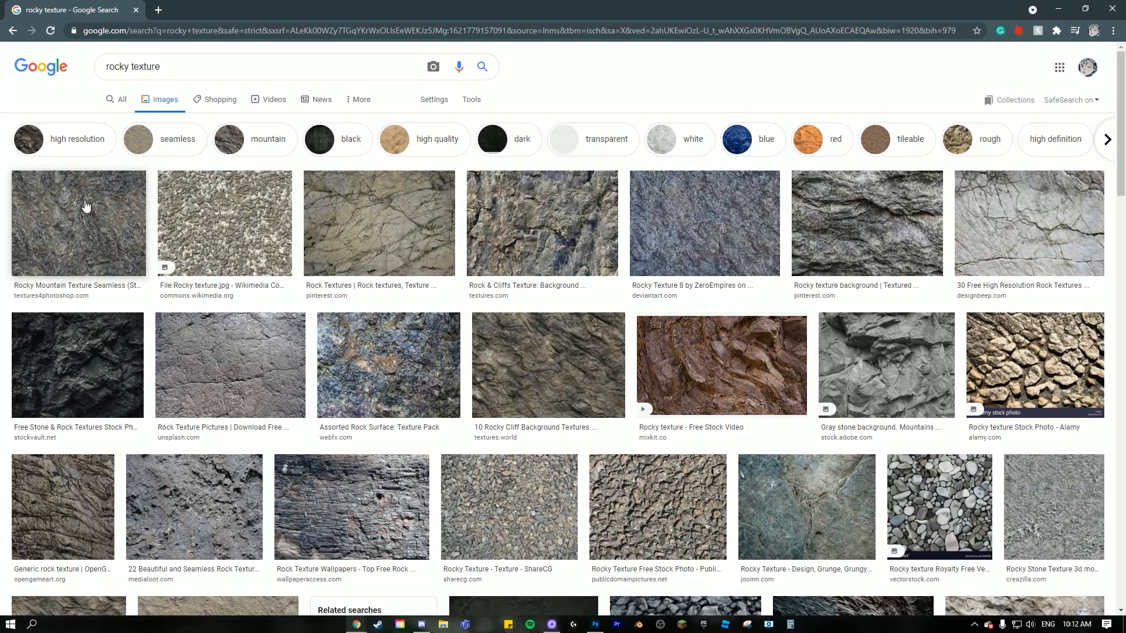
- Copy the "Rocky Mountain Texture Seamless" image and paste it into GFX.psd in Photoshop, directly above Layer 58
click(91, 223)
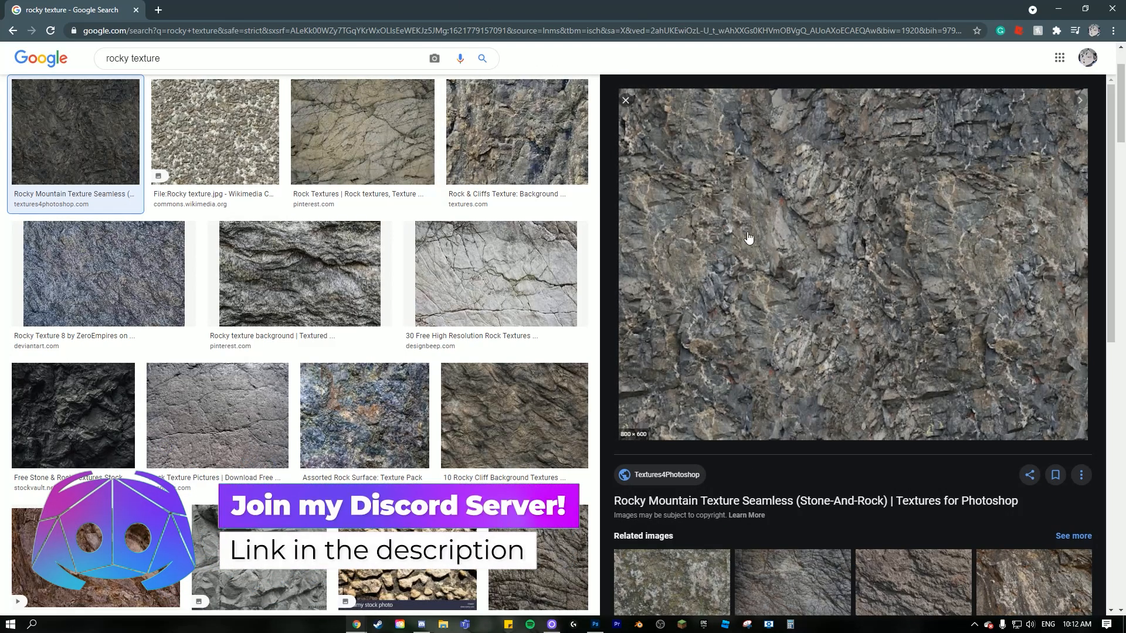
right_click(865, 201)
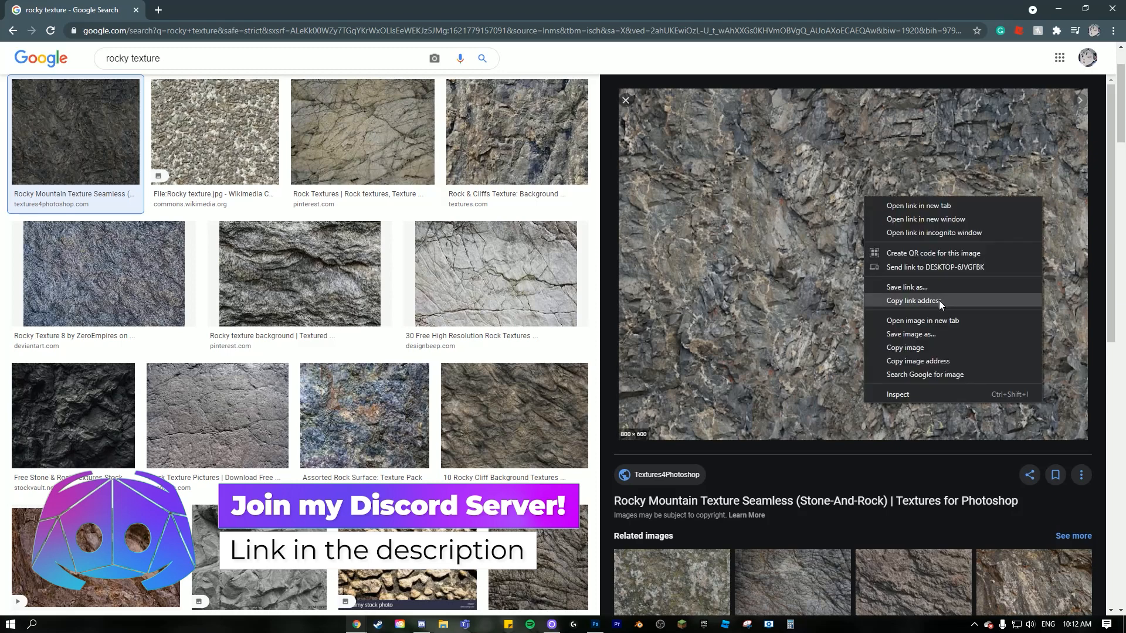
click(905, 346)
key(alt+Tab)
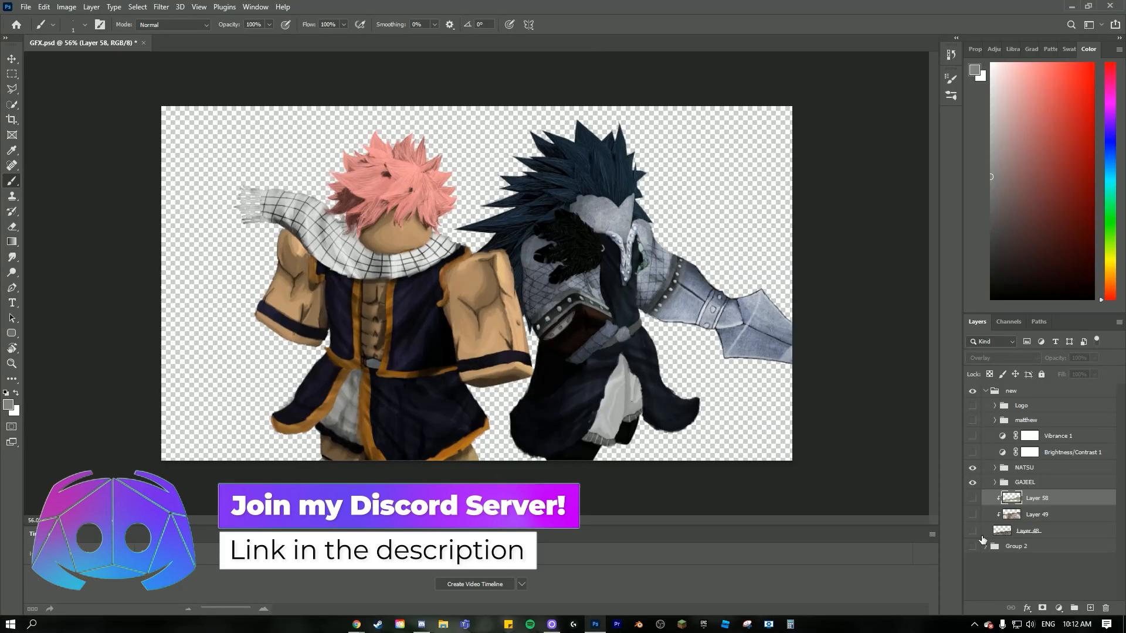
key(ctrl+v)
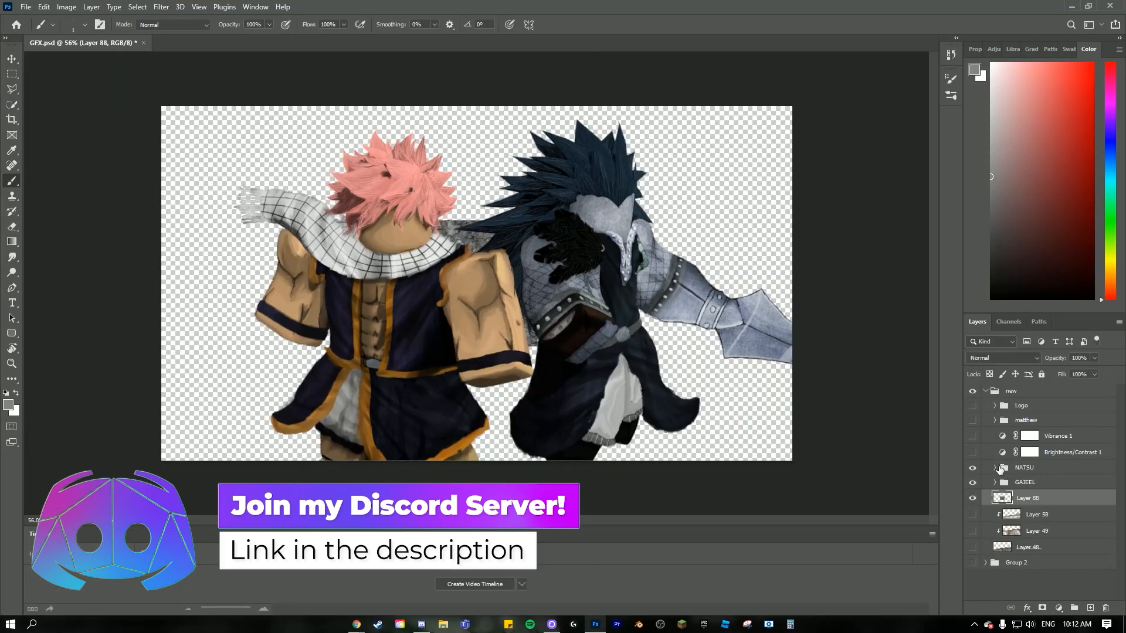
- Move the pasted rock texture lower on the canvas with both character groups hidden, then show the groups and reselect the texture layer
click(974, 482)
click(972, 467)
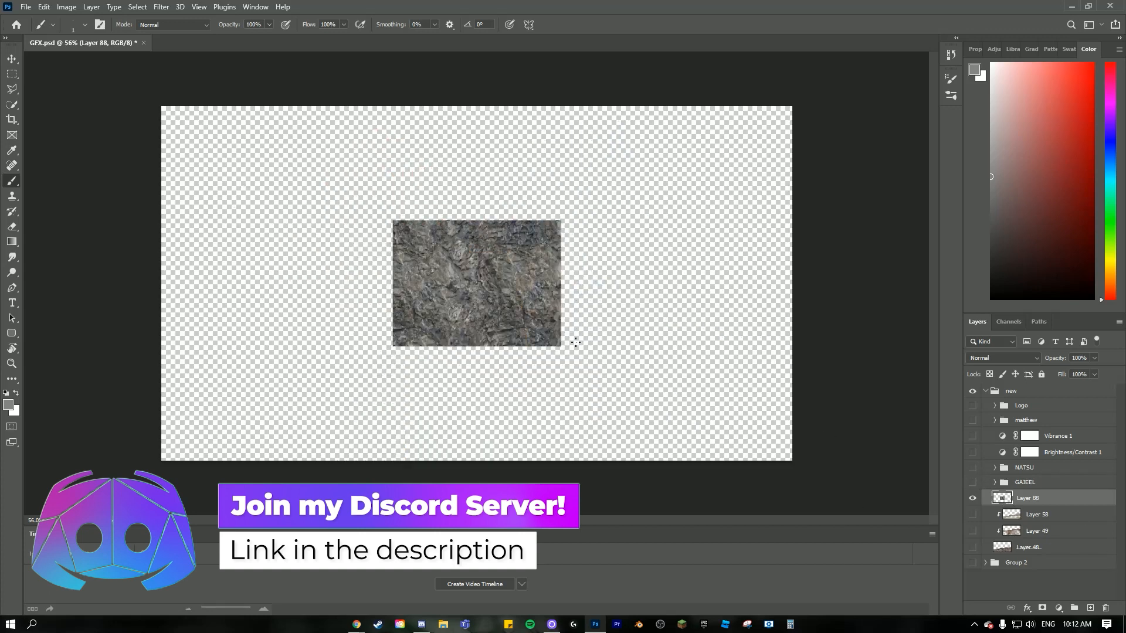
key(ctrl+t)
drag(542, 328, 542, 374)
click(974, 482)
click(974, 473)
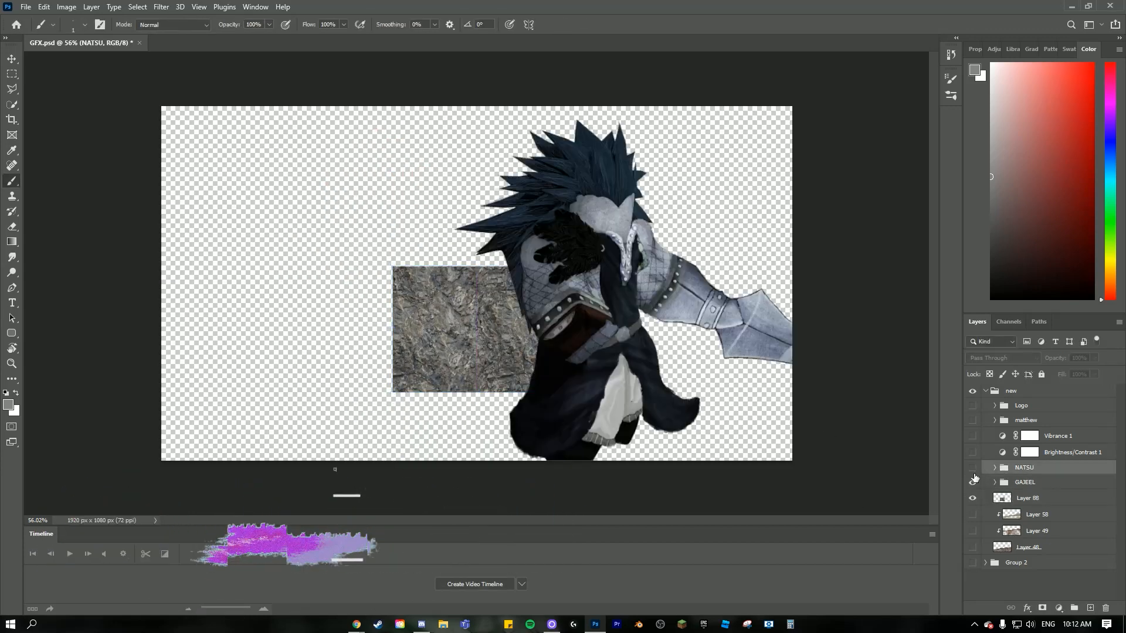
click(973, 469)
click(1027, 497)
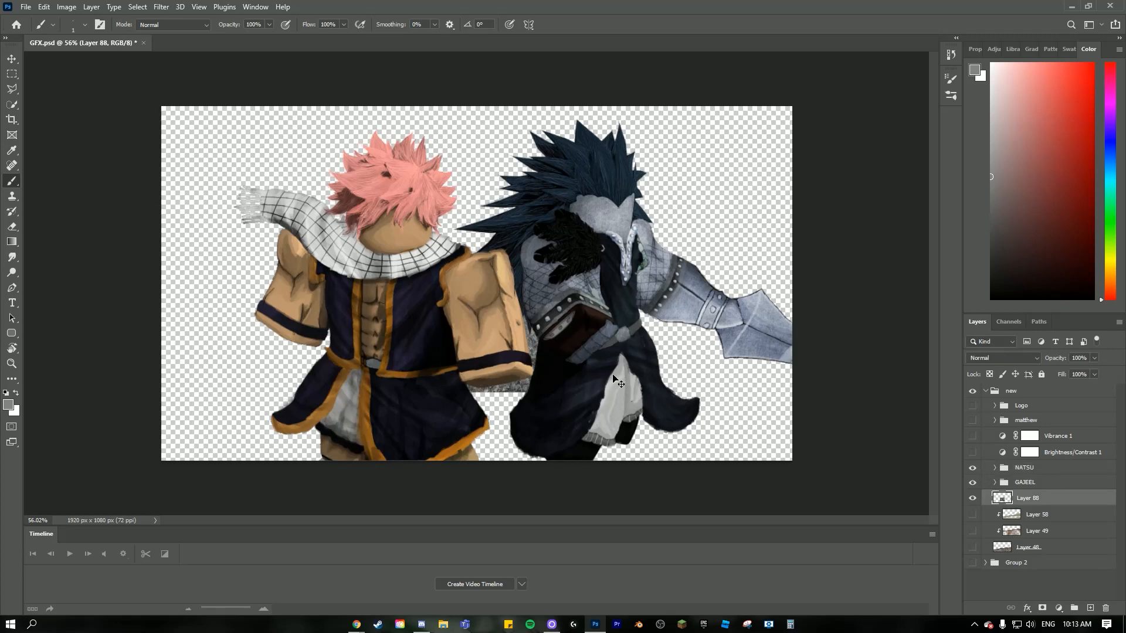
- Stretch the rock texture across the canvas bottom to about 387% width and 156% height, tilted -6.68°, as sloping ground behind the characters
key(ctrl+t)
drag(504, 326, 747, 411)
drag(626, 415, 154, 415)
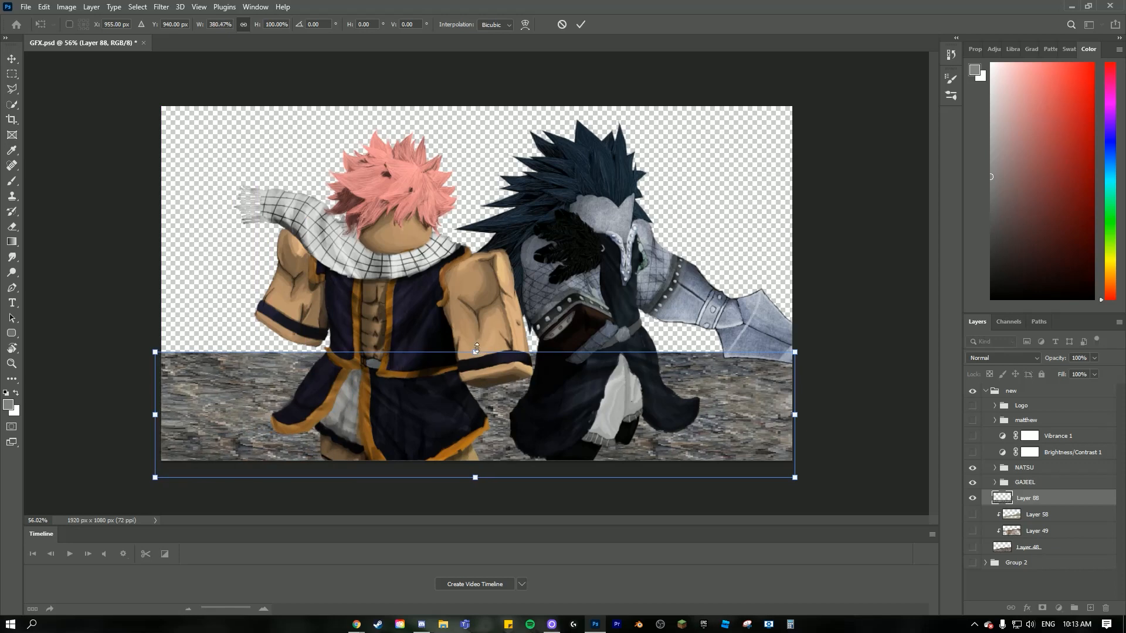
drag(476, 350, 474, 317)
drag(850, 368, 817, 472)
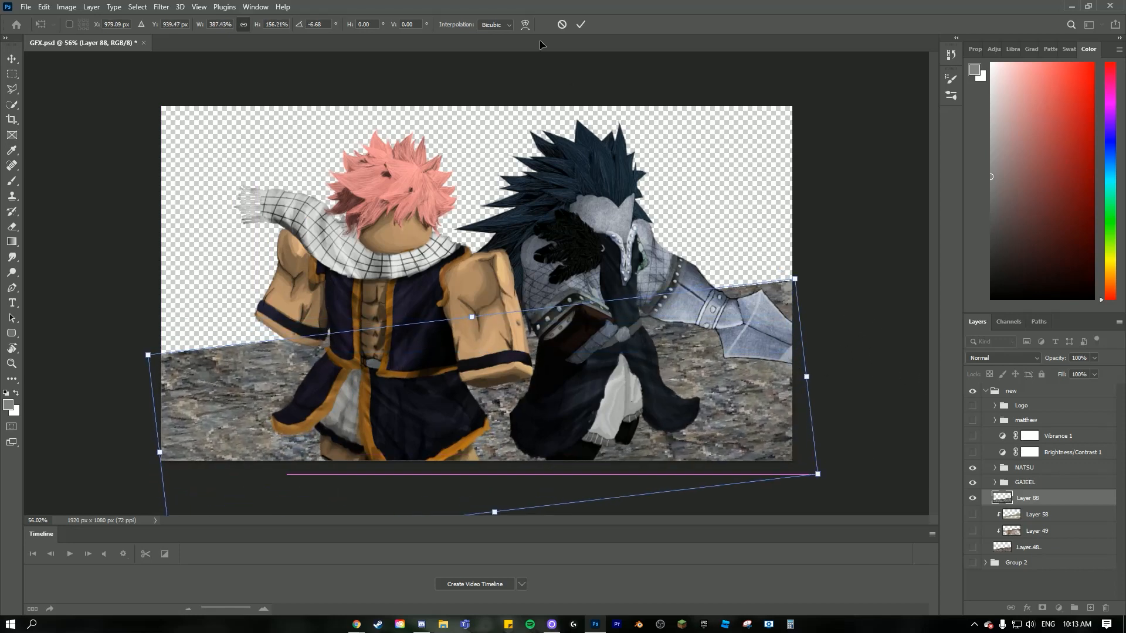
click(581, 24)
scroll(644, 331, down, 3)
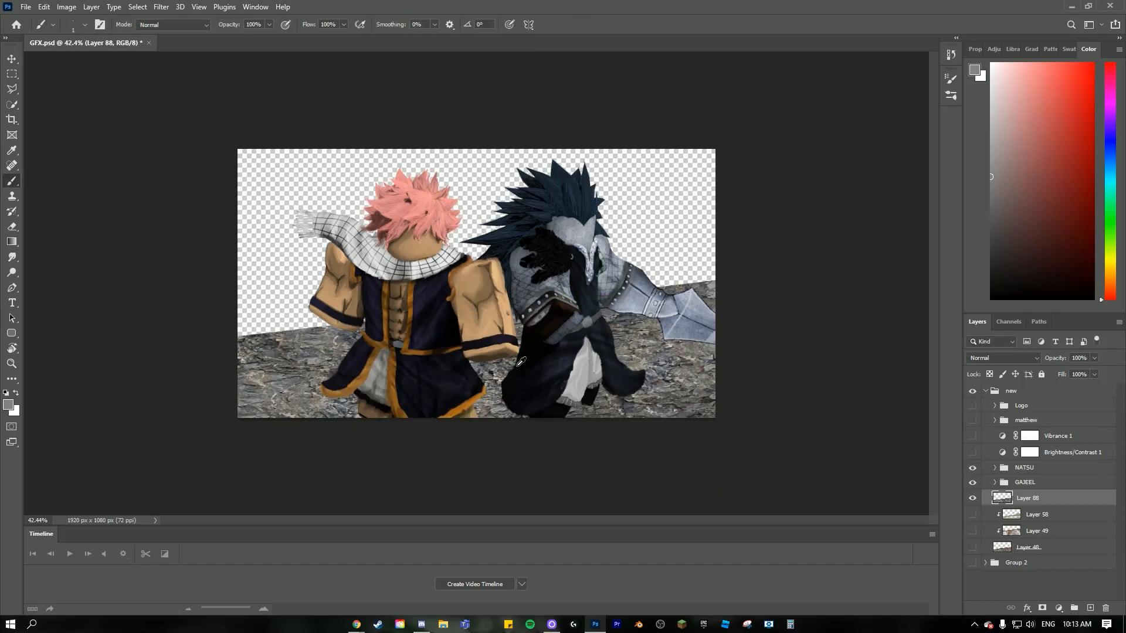
scroll(519, 362, up, 10)
scroll(513, 381, down, 3)
scroll(503, 406, down, 7)
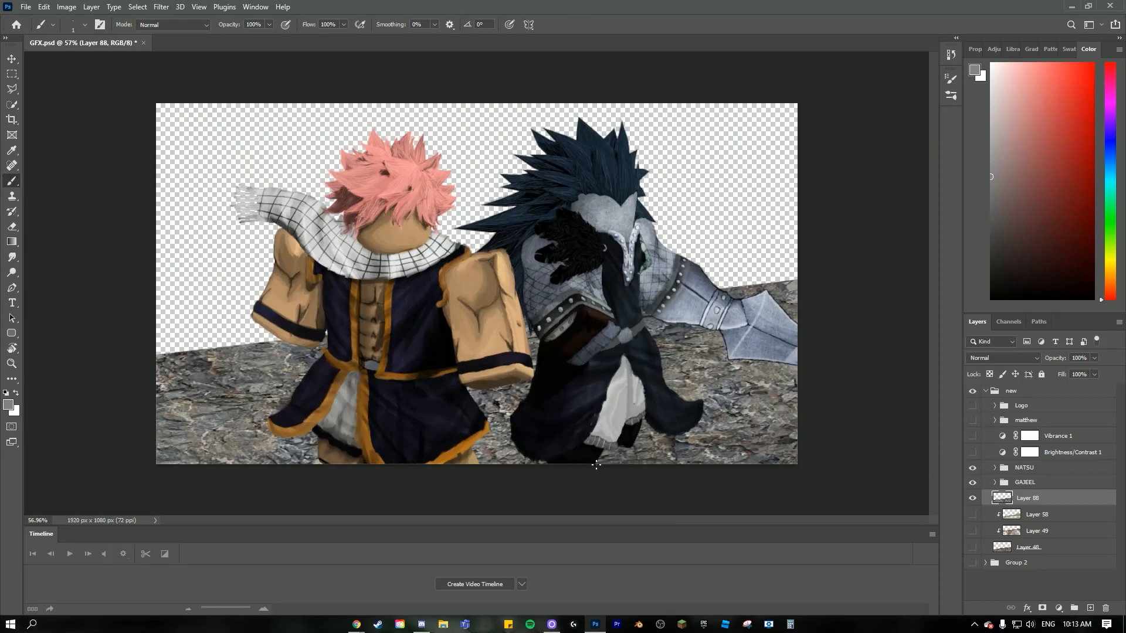
- Switch to Chrome and search Google Images for "dirt texture"
key(alt+Tab)
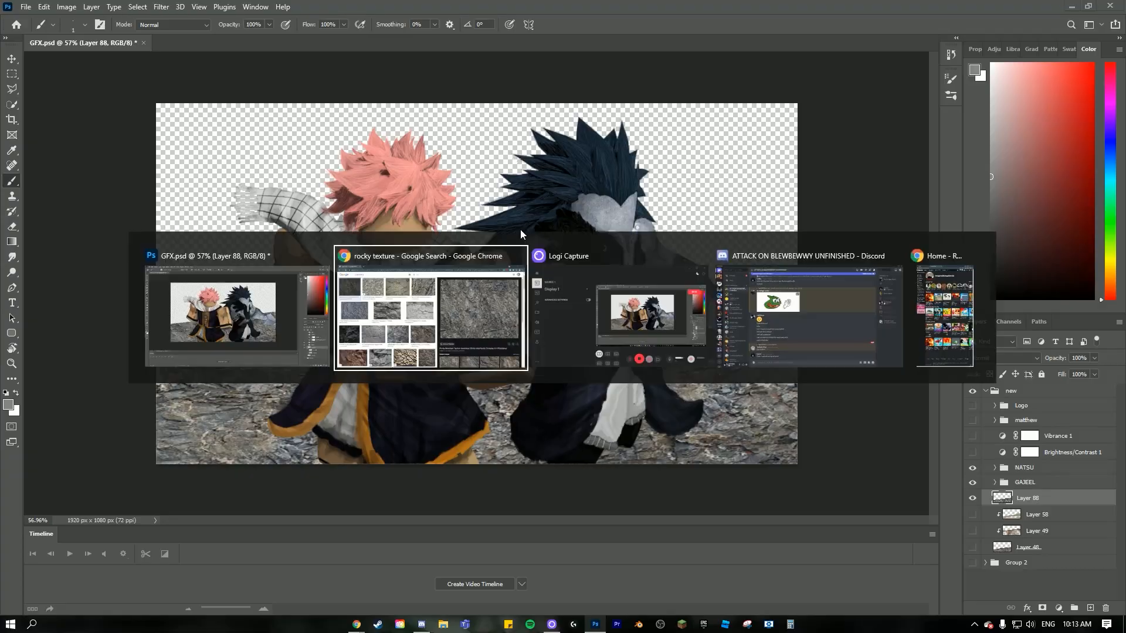
text(dirt texc)
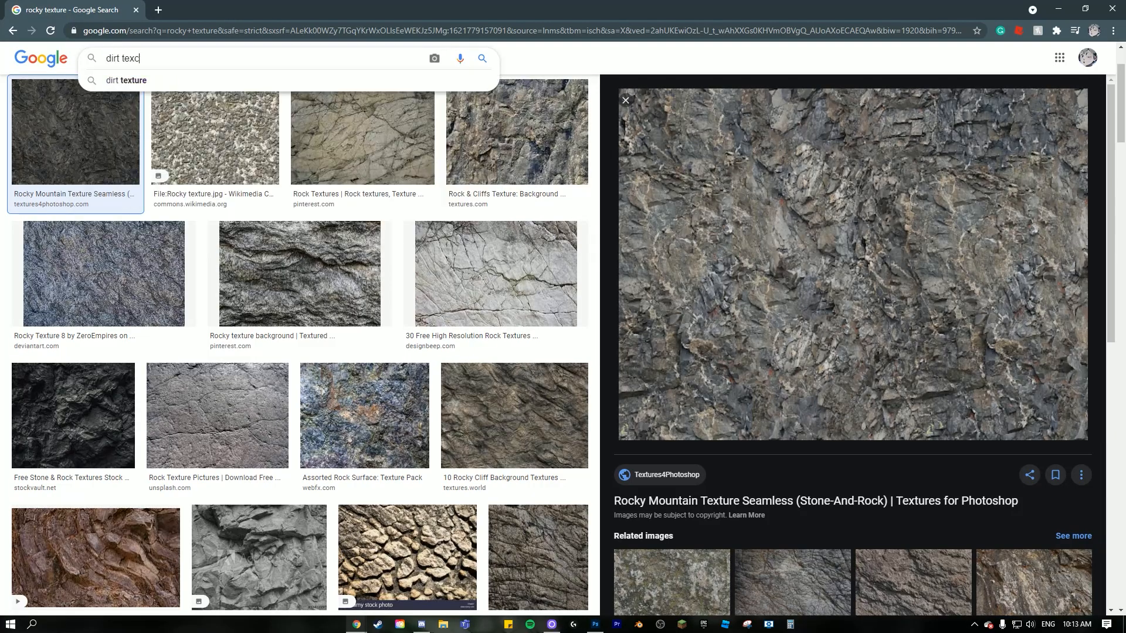
key(BackSpace)
text(ture)
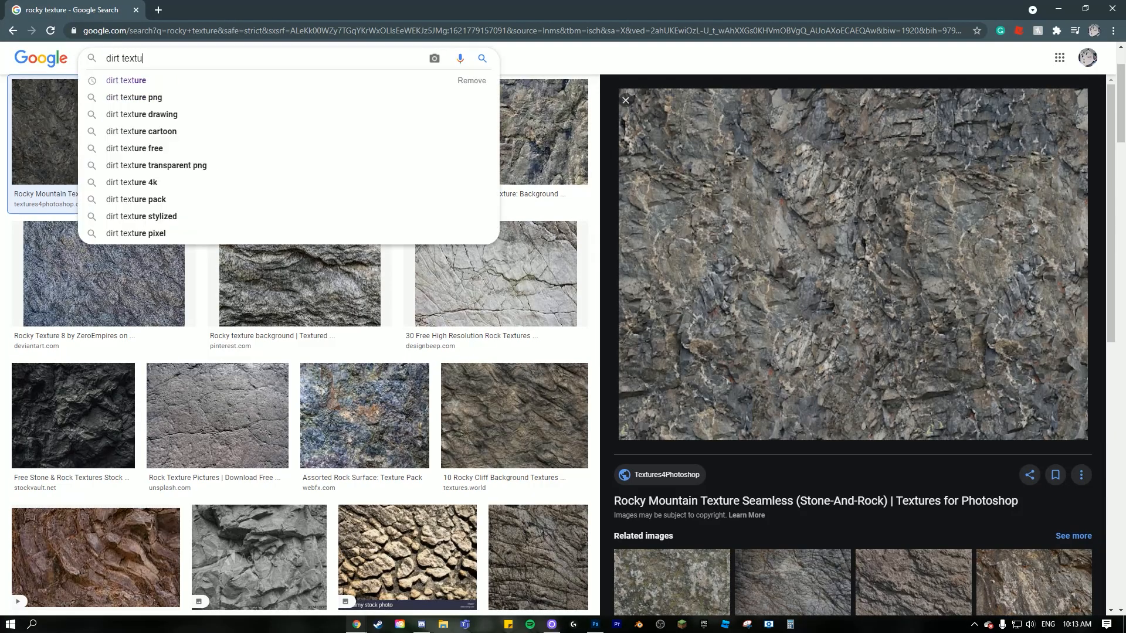
key(Return)
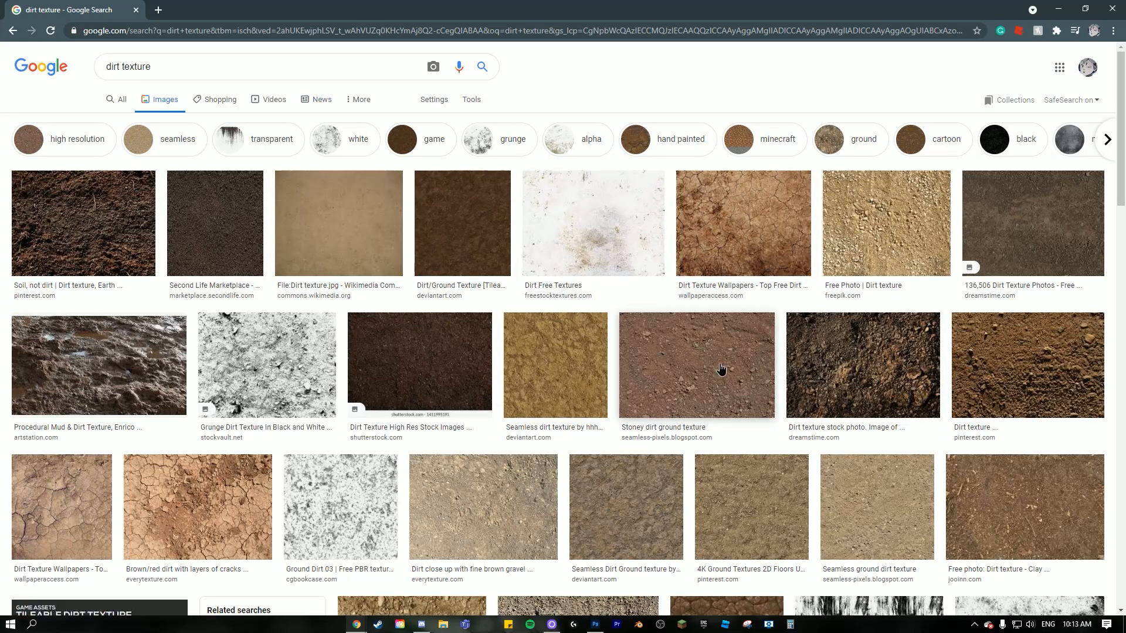
- Copy the "Stoney dirt ground texture" image and paste it into GFX.psd in Photoshop, above the rock texture layer
click(631, 334)
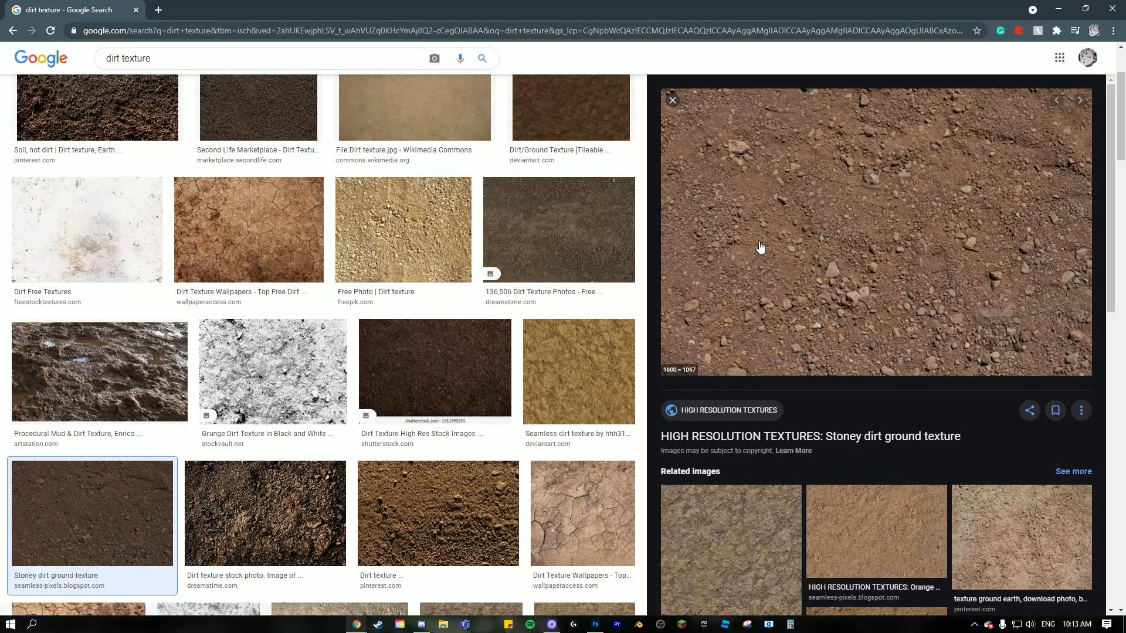
click(414, 234)
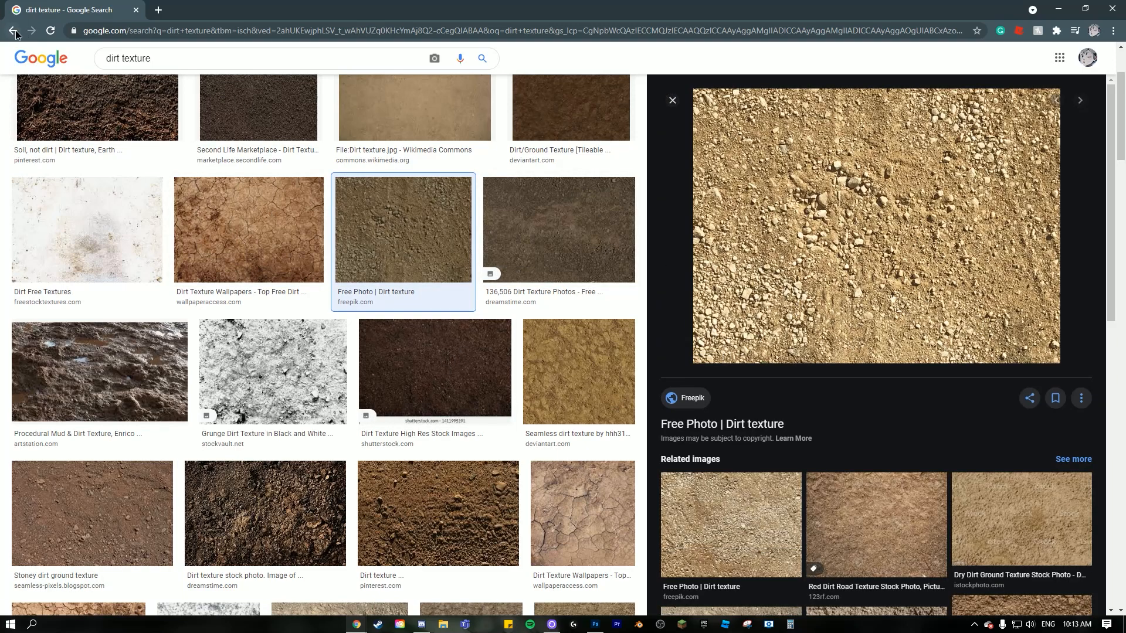
key(alt+Left)
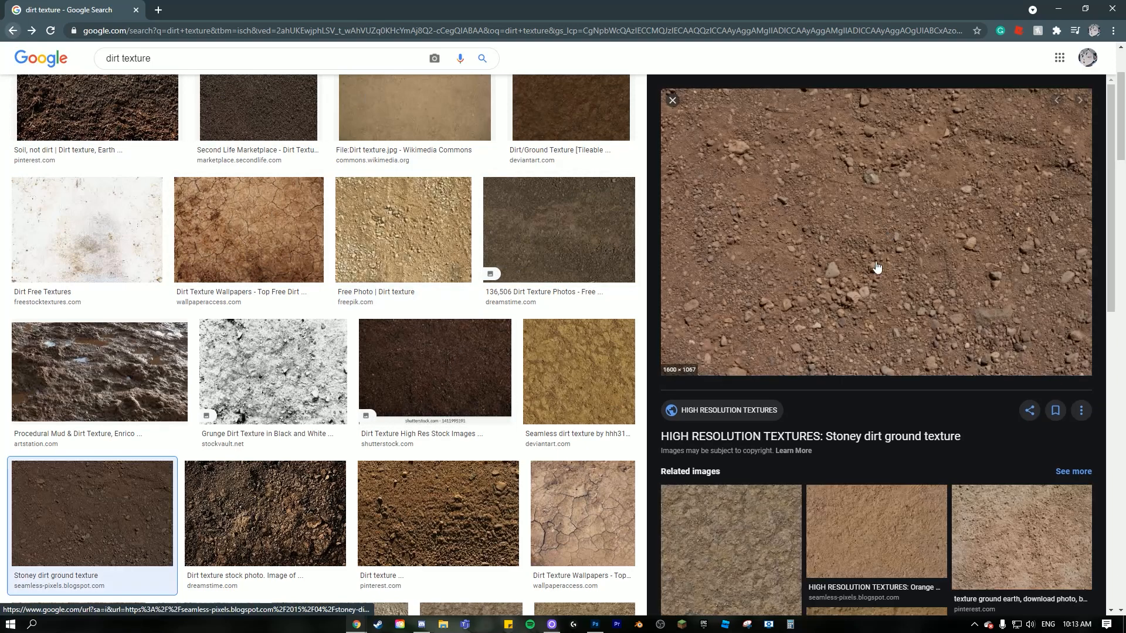
right_click(820, 212)
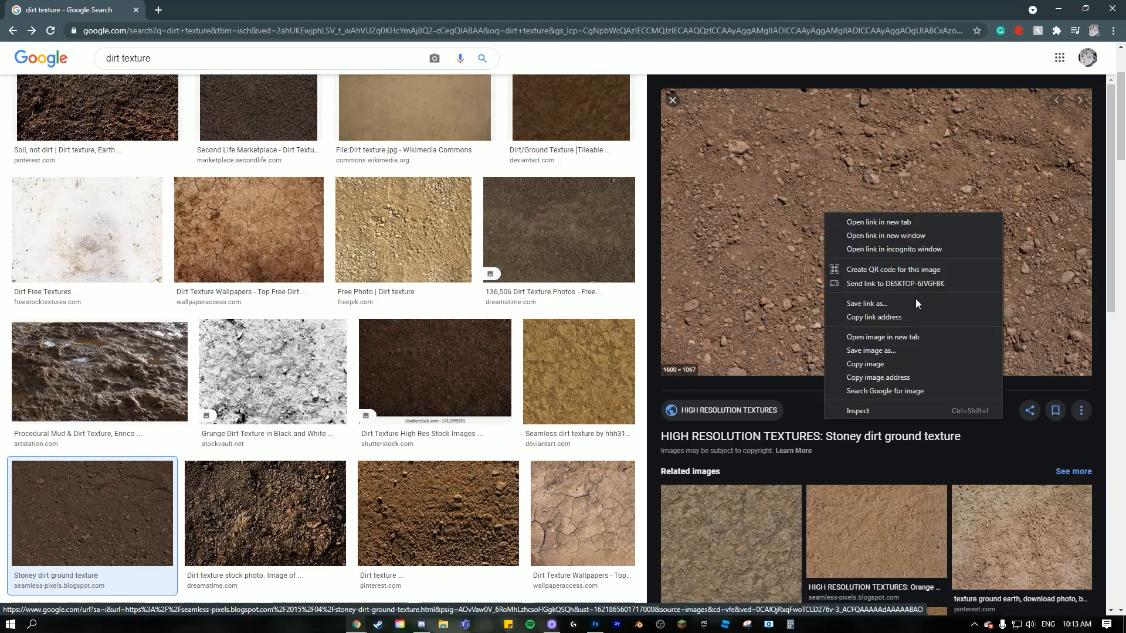
click(871, 358)
key(alt+Tab)
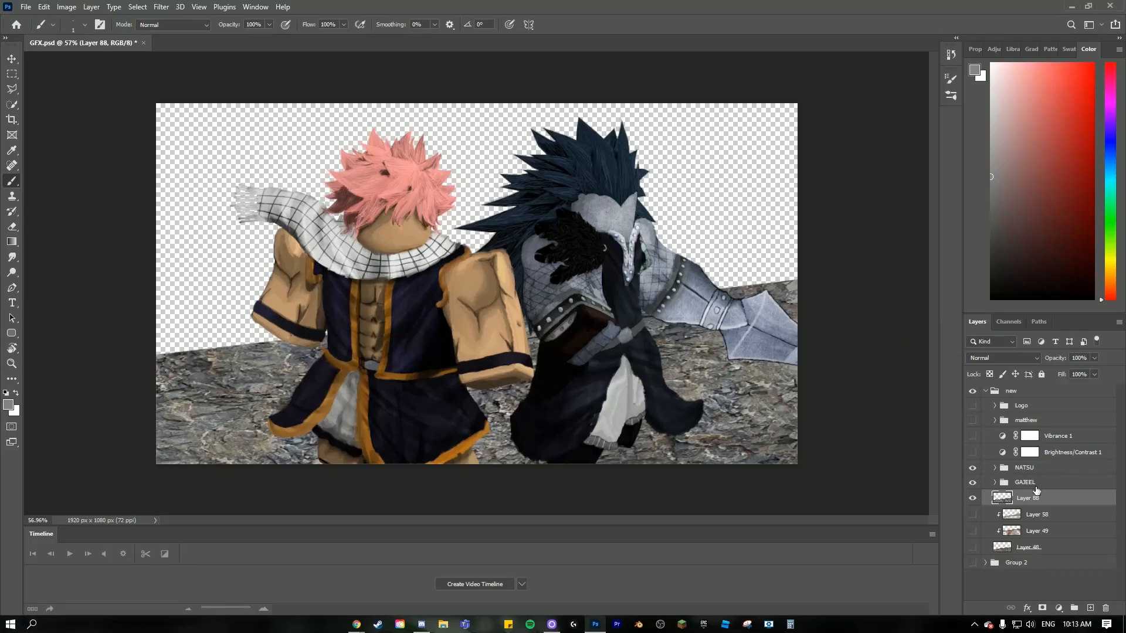
key(ctrl+v)
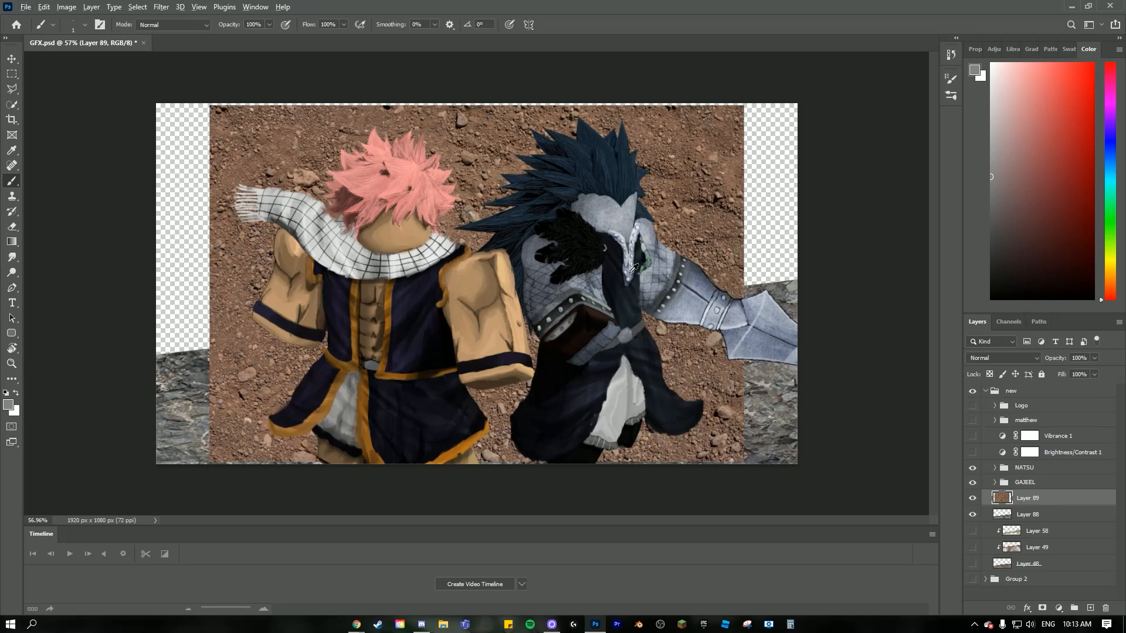
- Clip the dirt texture layer to the rock layer below and squash it to about 61% height over the ground
alt+click(1045, 505)
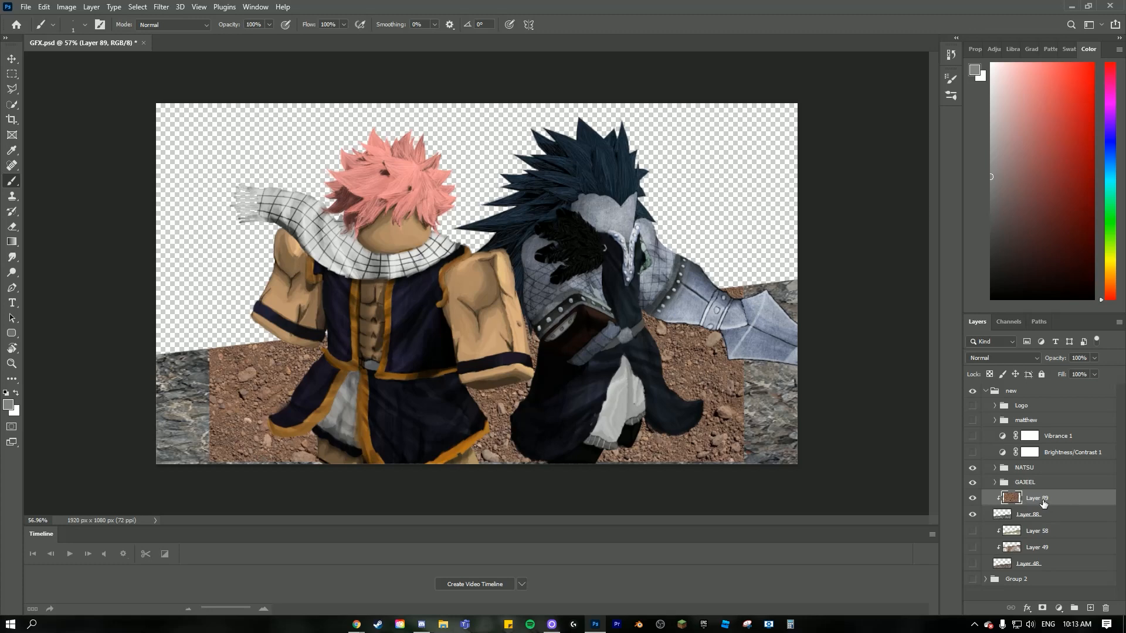
key(ctrl+t)
drag(543, 392, 479, 435)
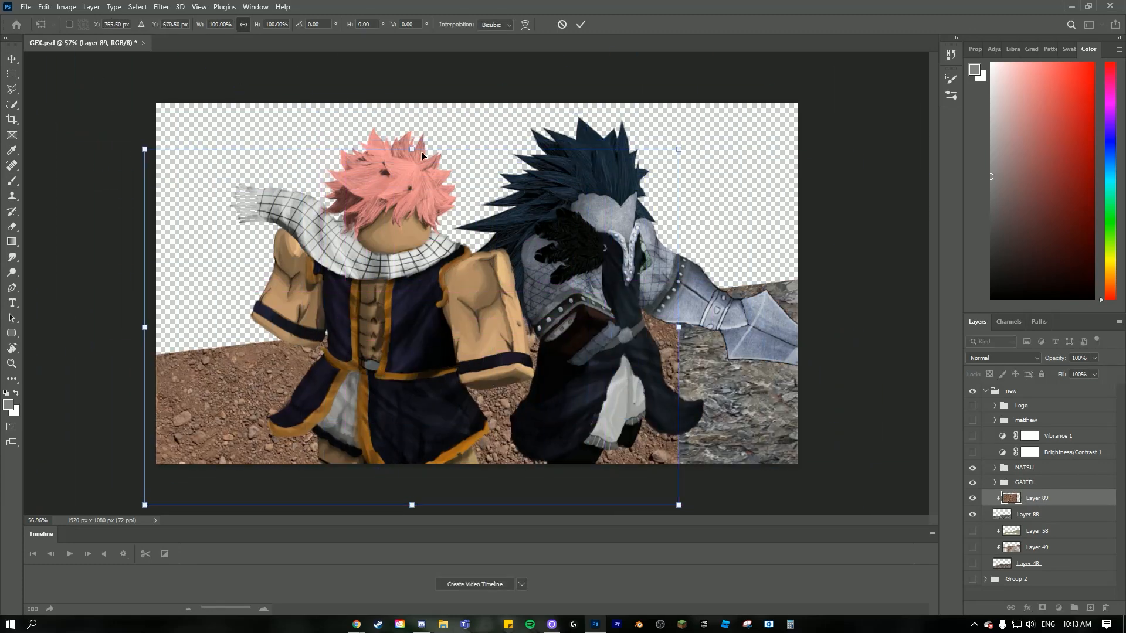
drag(422, 156, 427, 284)
drag(427, 364, 476, 366)
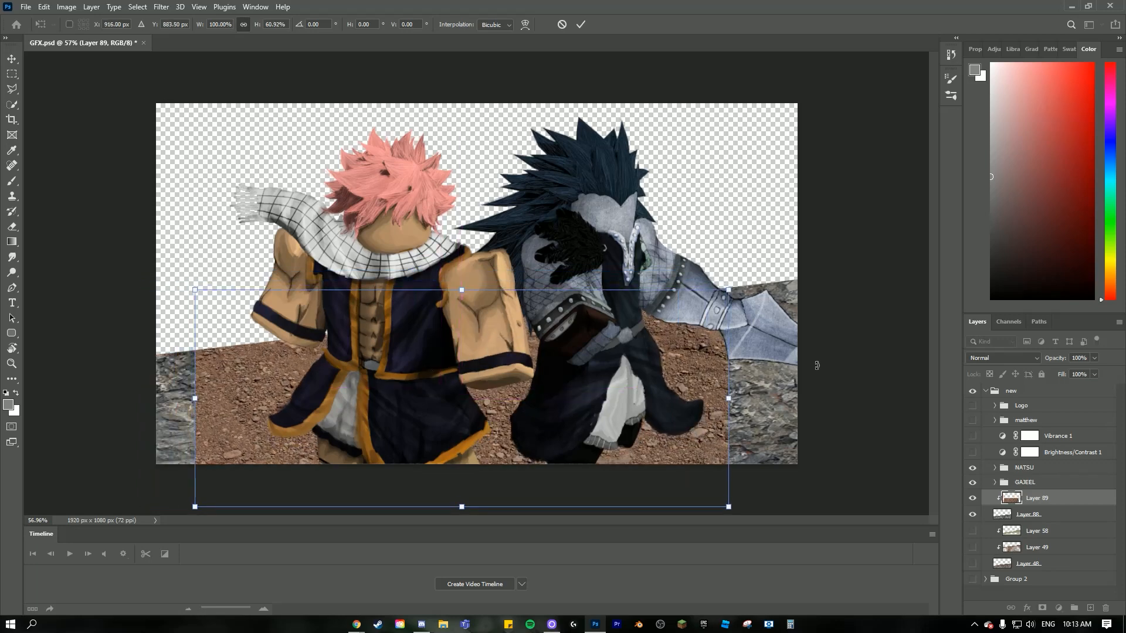
- Rotate the dirt texture to -9.58° and stretch it to about 130% width and 67% height to cover the whole ground, applying the transform
drag(817, 365, 803, 304)
drag(733, 357, 828, 370)
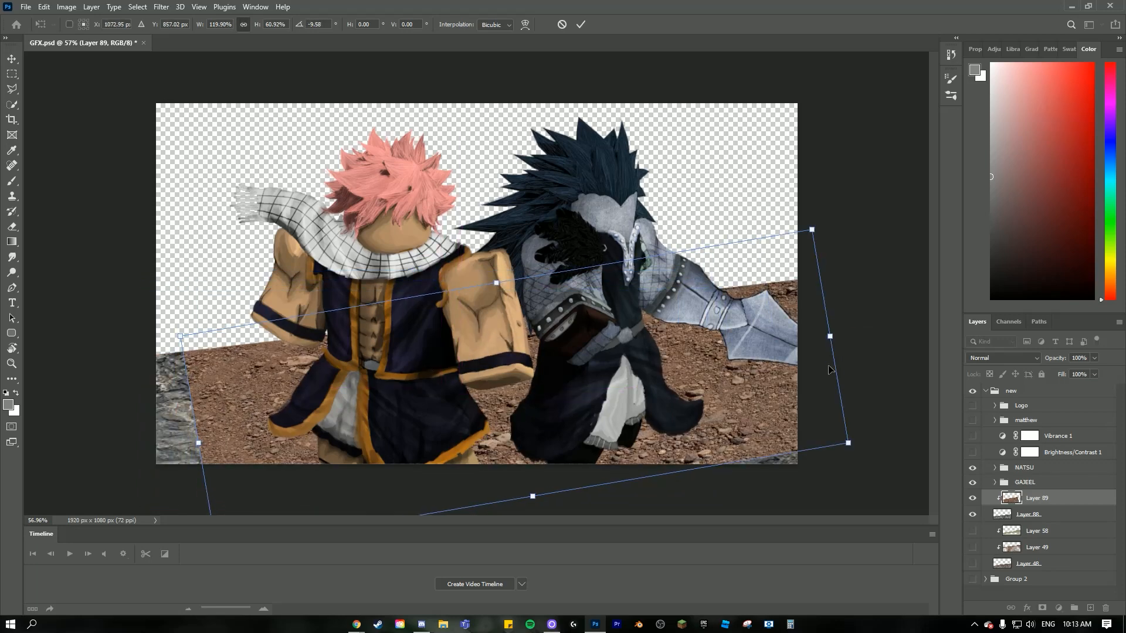
drag(532, 499, 535, 517)
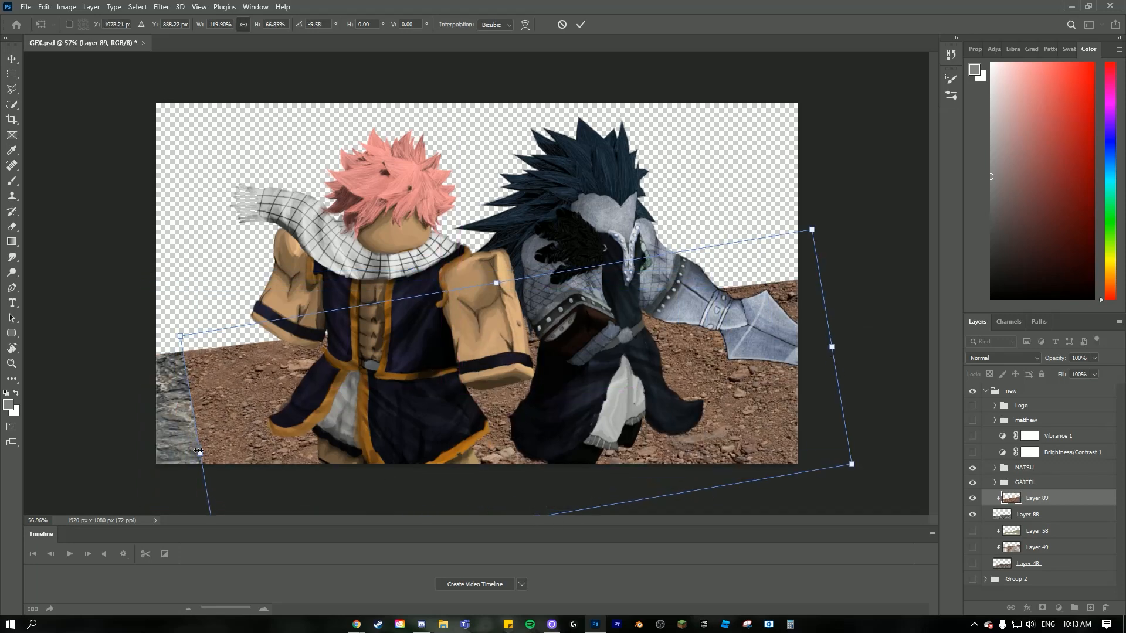
drag(200, 451, 135, 462)
key(ctrl+minus)
key(ctrl+minus)
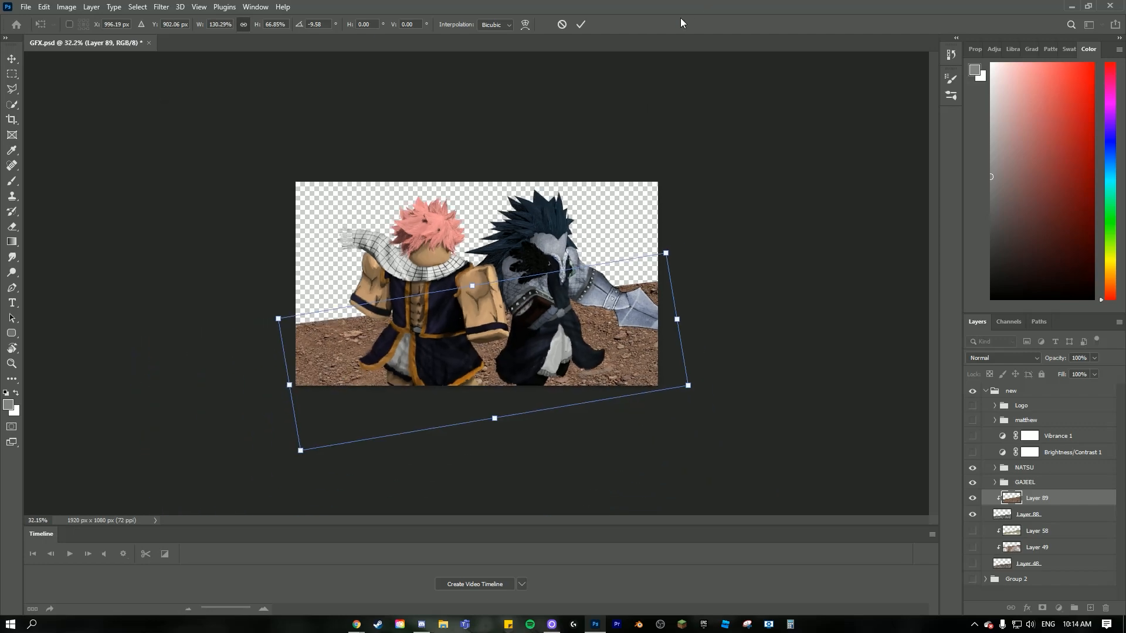
click(580, 25)
scroll(479, 423, up, 8)
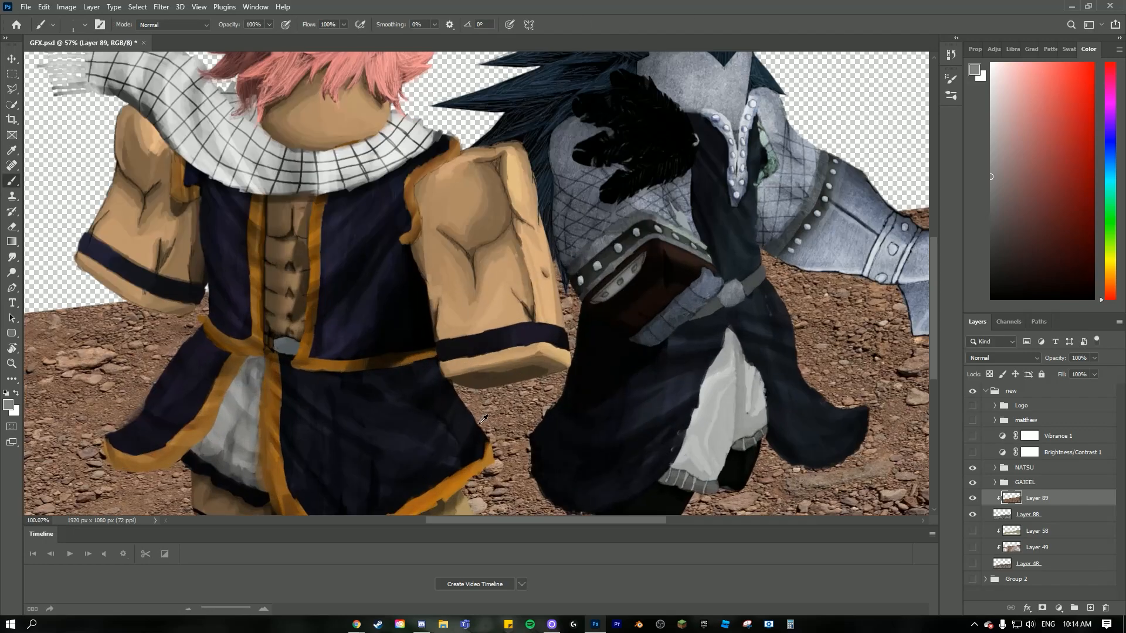
scroll(479, 423, down, 5)
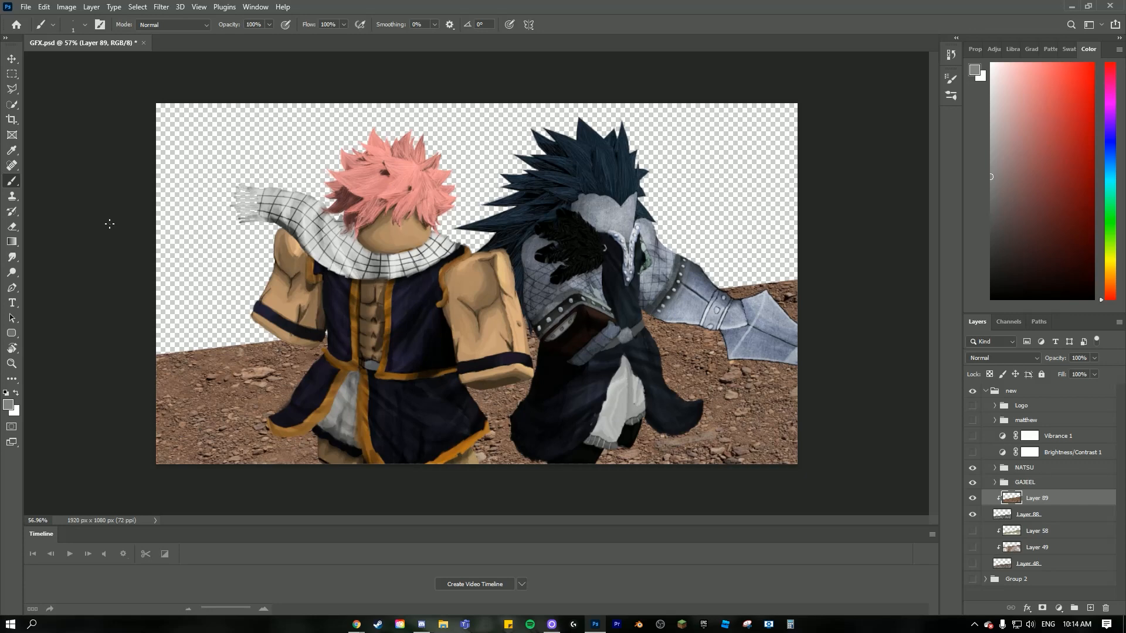
- Set up the Eraser with the Pow 3 brush from Free Powder Photoshop Brushes 18 at about 495 px
click(12, 227)
click(85, 24)
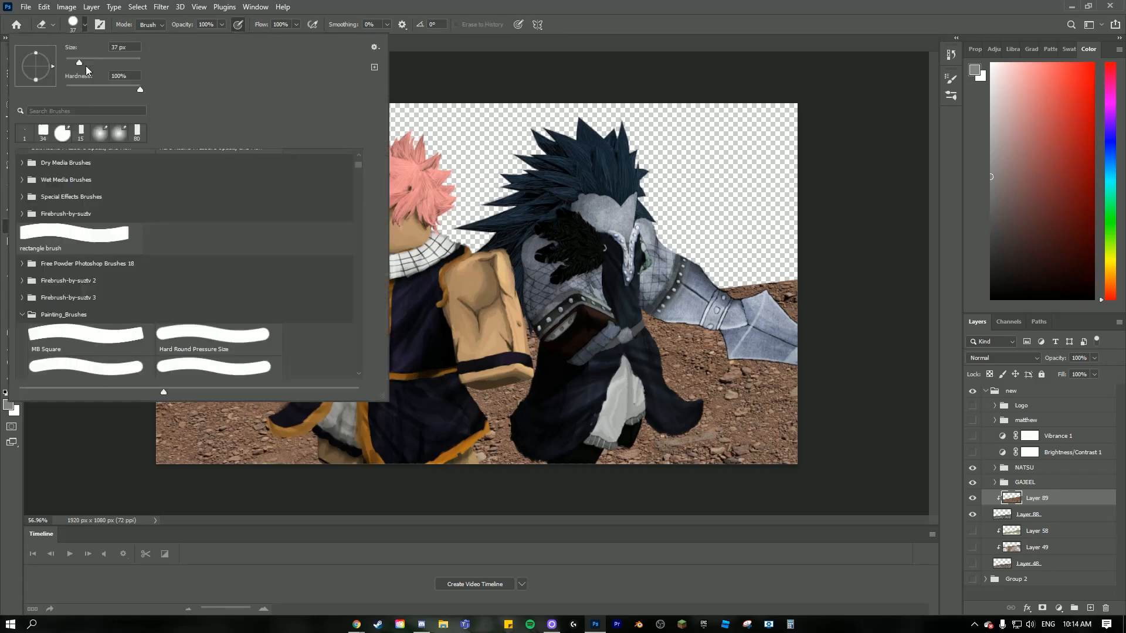
scroll(37, 283, up, 3)
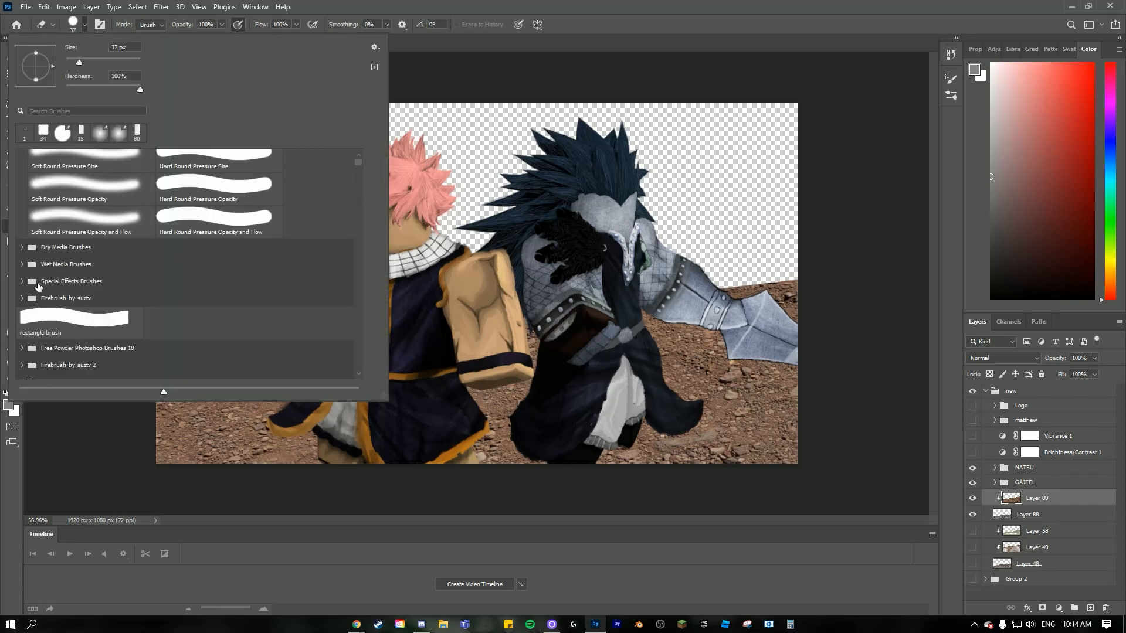
scroll(30, 288, down, 3)
click(22, 255)
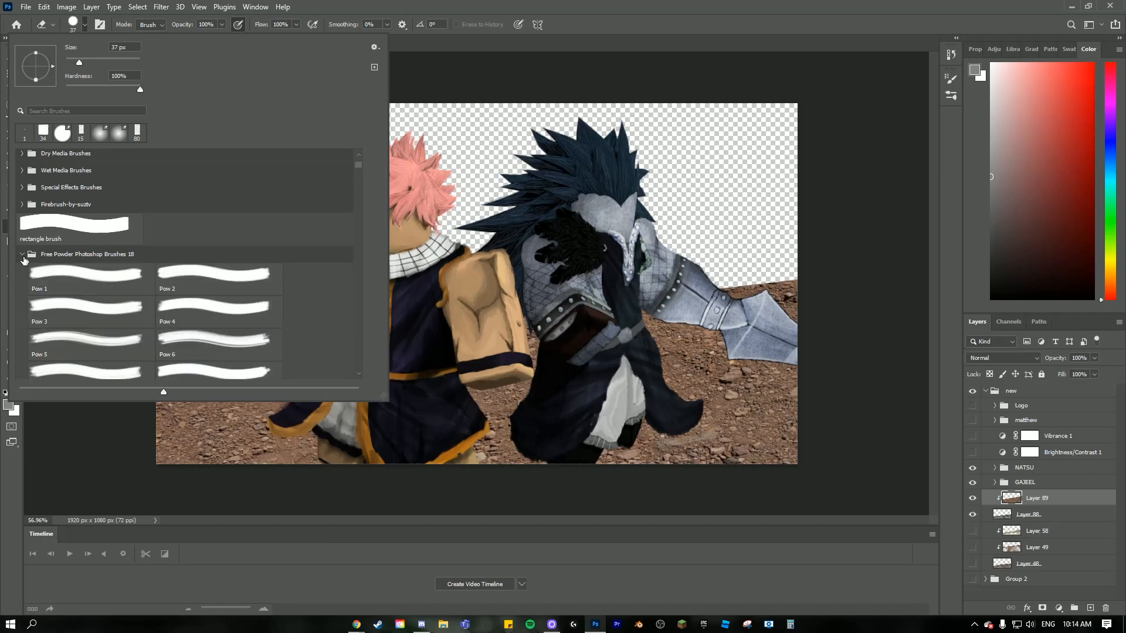
scroll(53, 258, down, 2)
click(72, 251)
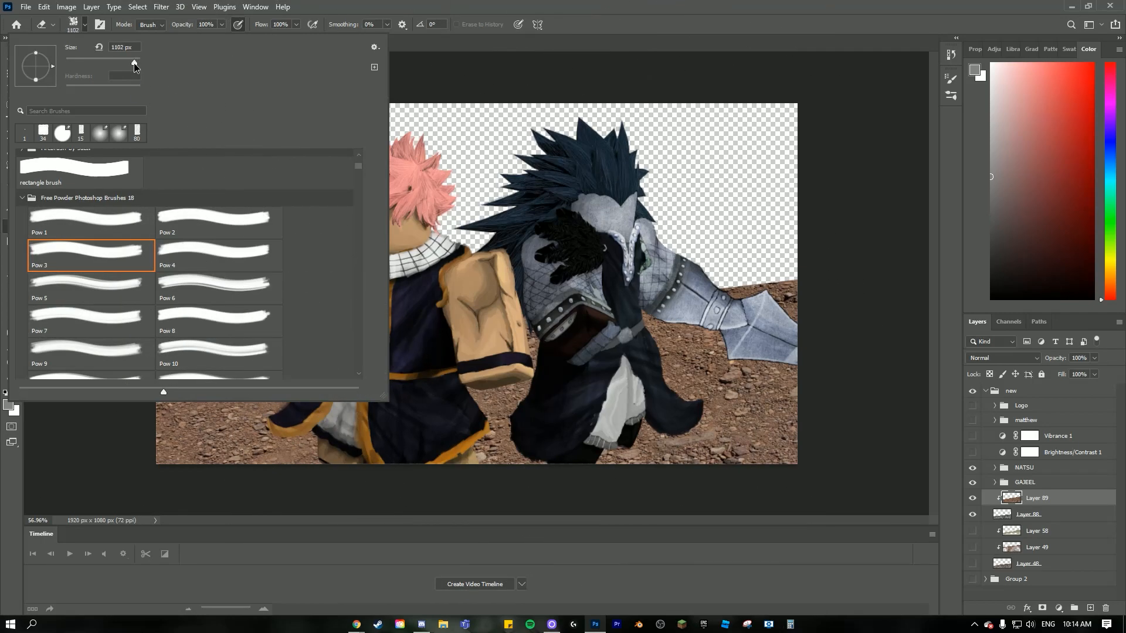
drag(134, 63, 133, 63)
- Set the eraser opacity to 25% and fade patches of the dirt layer to blend it with the rock beneath
click(190, 25)
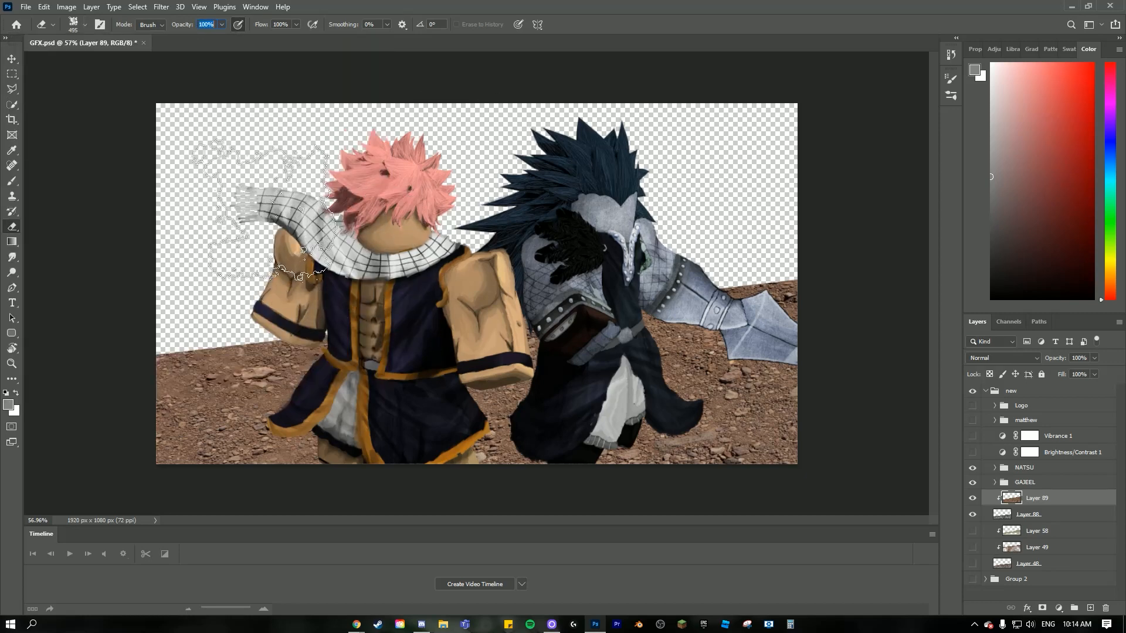
text(25)
key(Return)
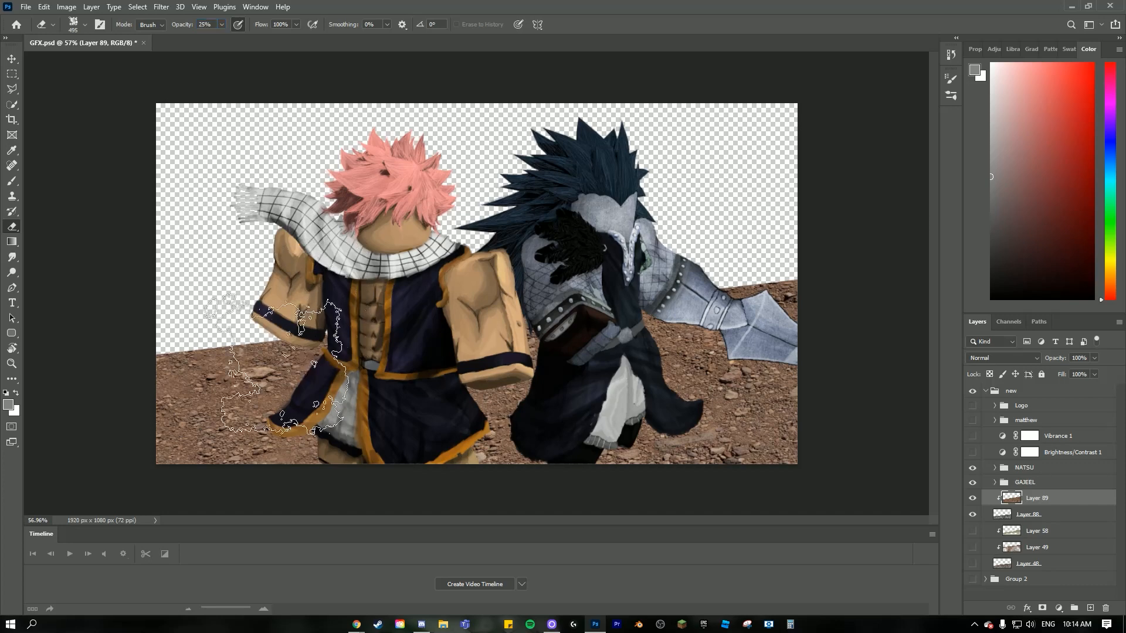
scroll(246, 363, down, 1)
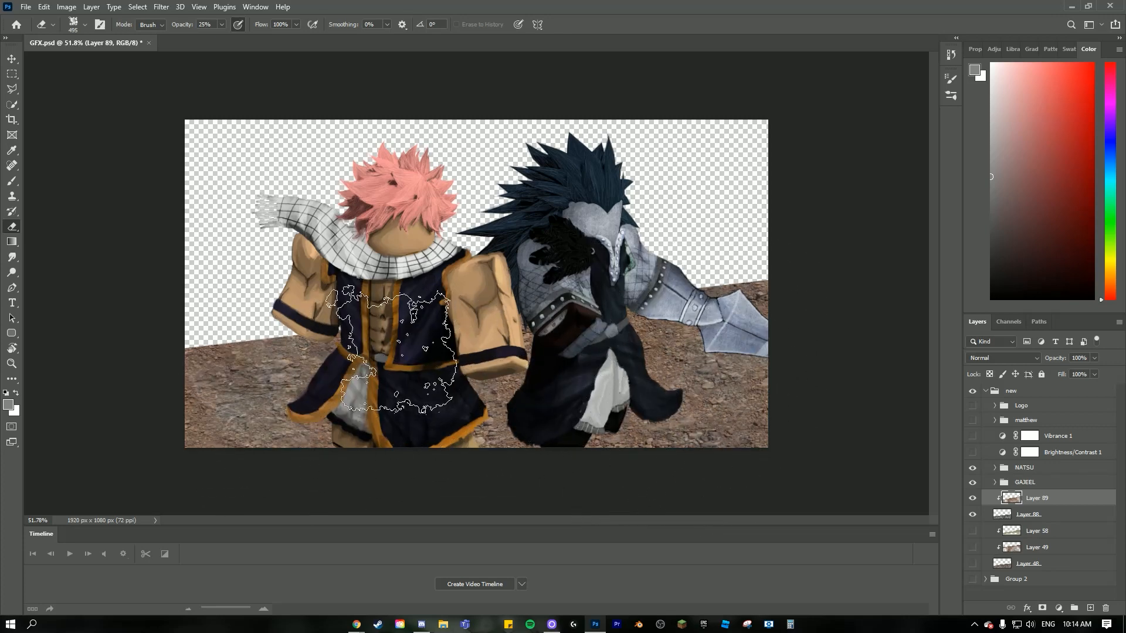
scroll(648, 393, down, 2)
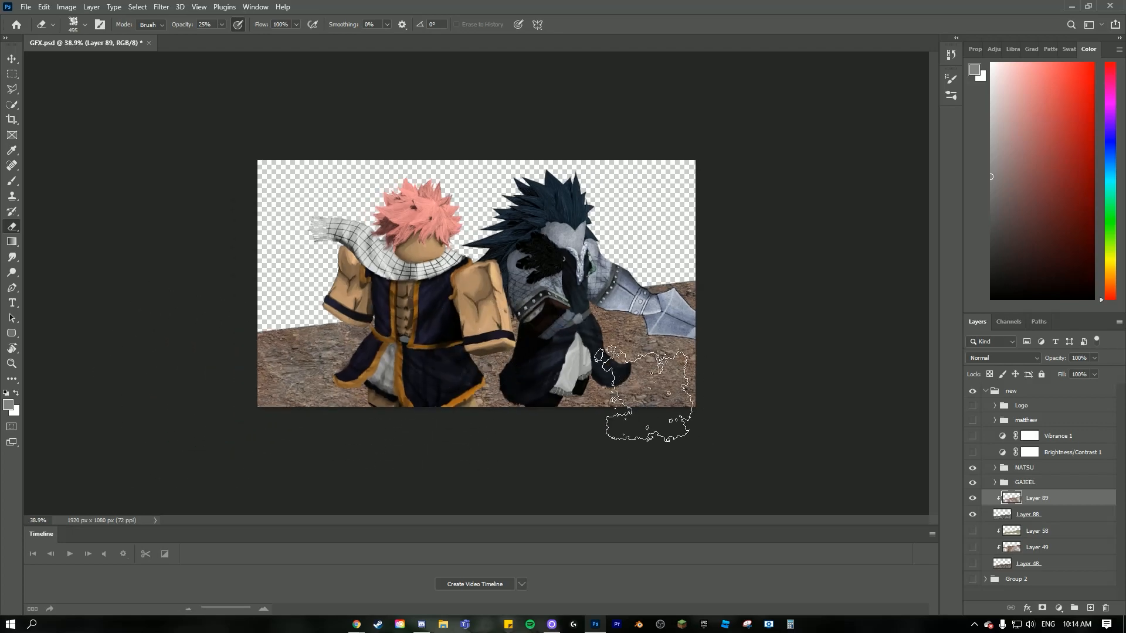
scroll(788, 463, up, 2)
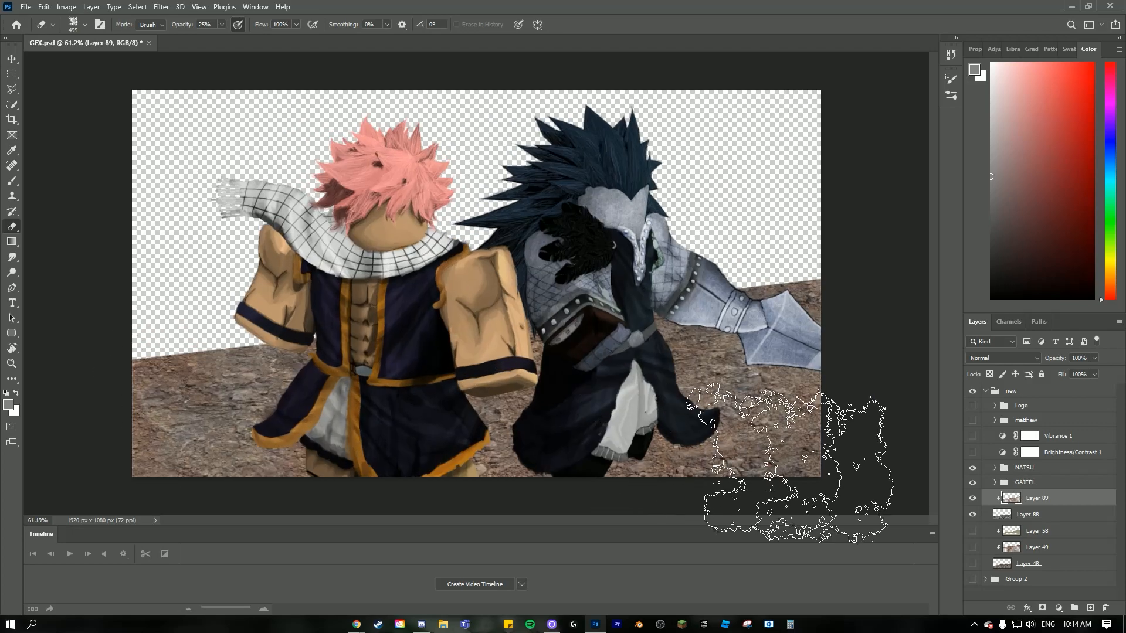
scroll(788, 464, up, 2)
scroll(799, 402, down, 4)
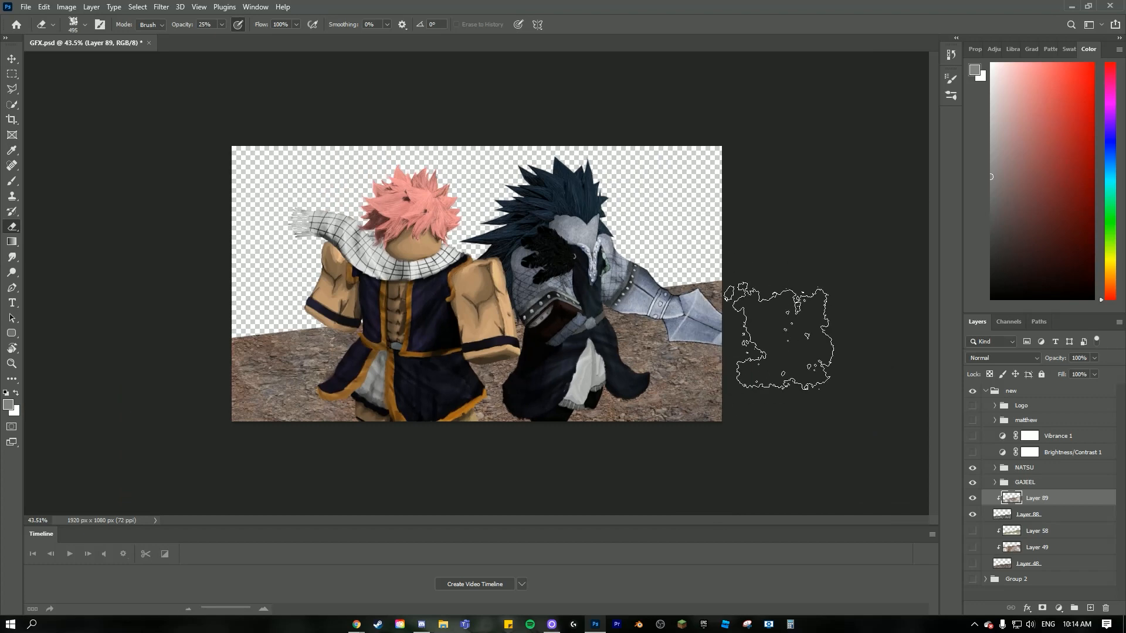
scroll(586, 402, up, 3)
scroll(498, 291, down, 1)
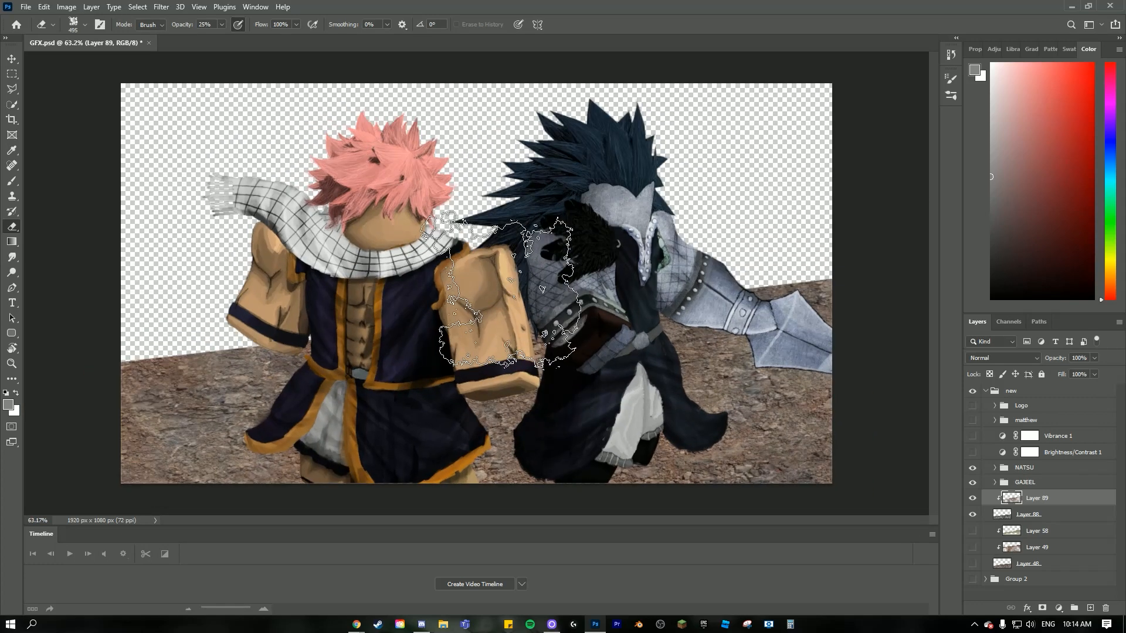
scroll(498, 290, down, 1)
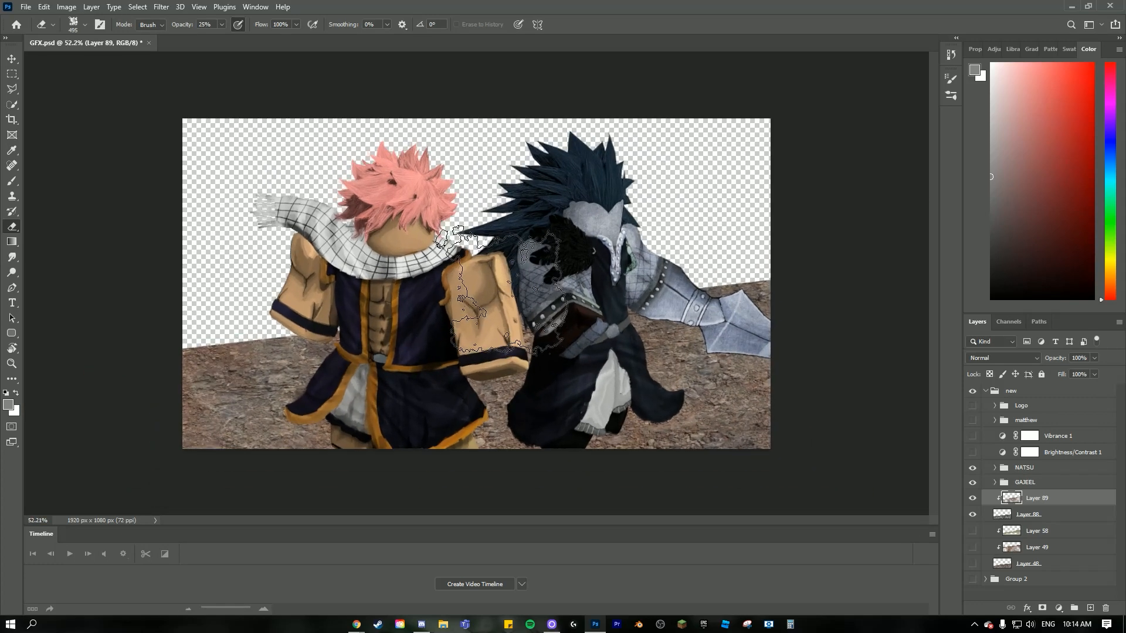
- Hide the dirt layer and start a Hue/Saturation adjustment with Colorize enabled on the rock texture layer
click(1035, 516)
scroll(469, 416, up, 3)
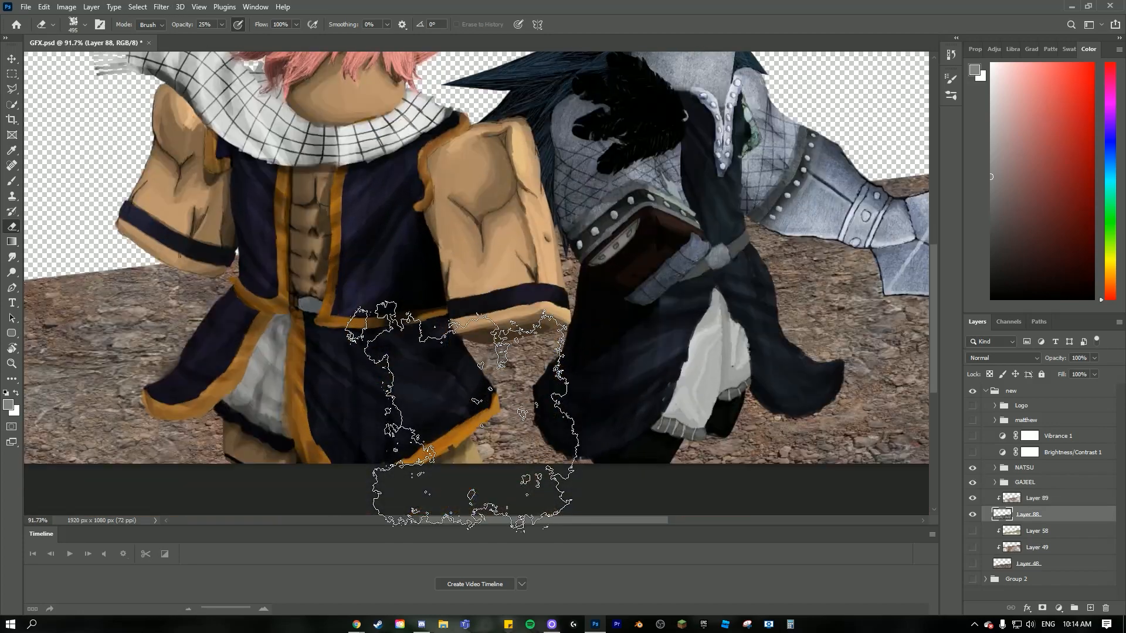
scroll(470, 416, down, 3)
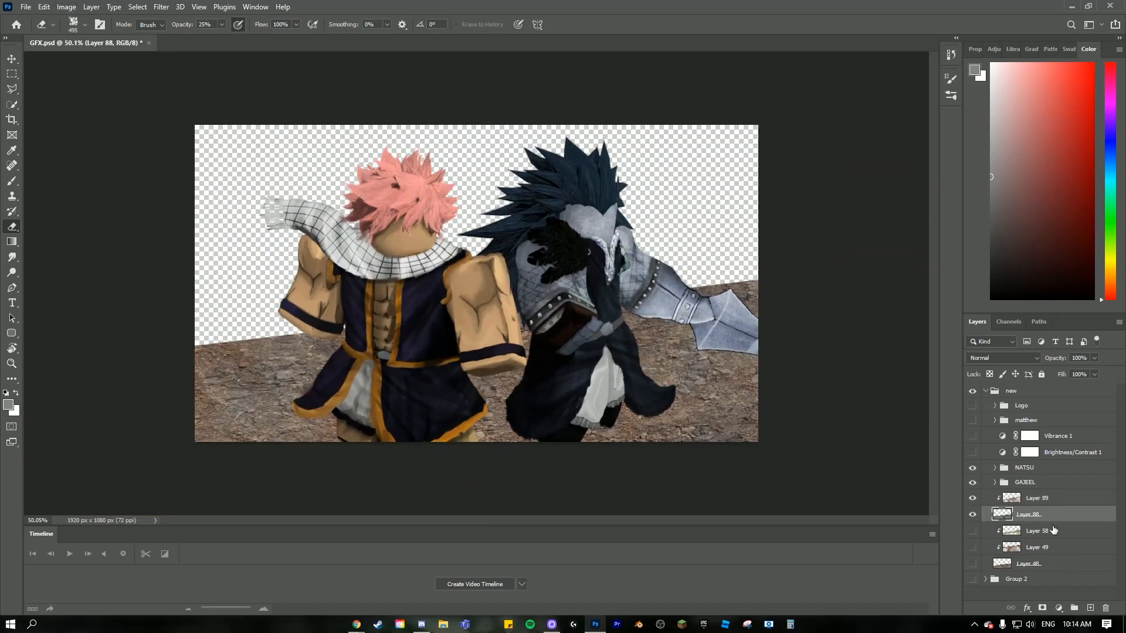
click(973, 499)
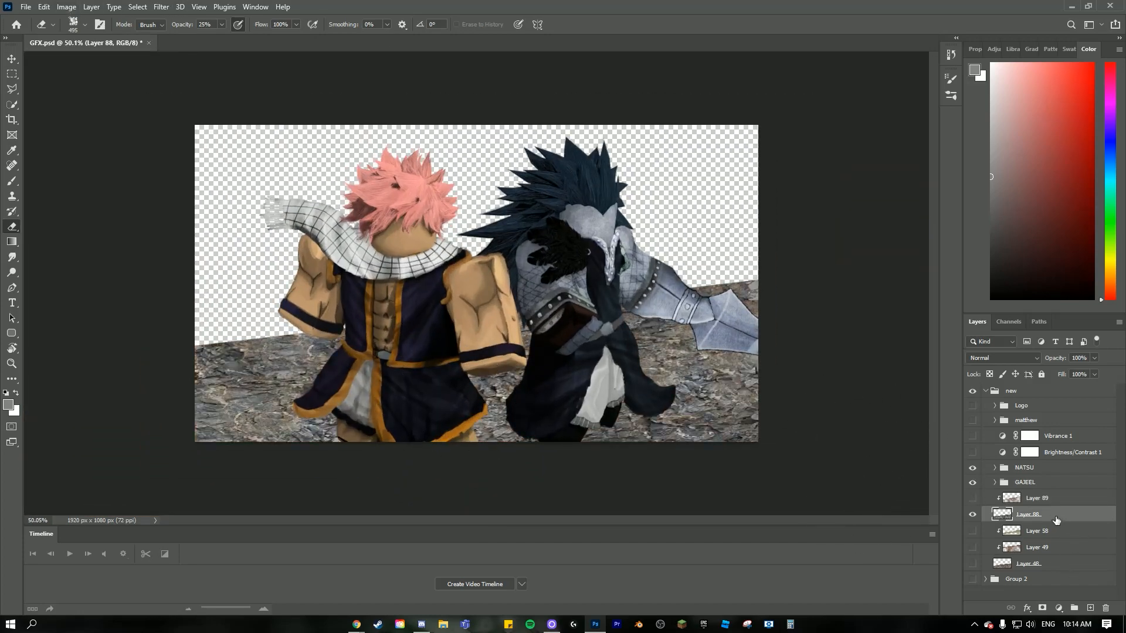
click(91, 6)
mouse_move(63, 10)
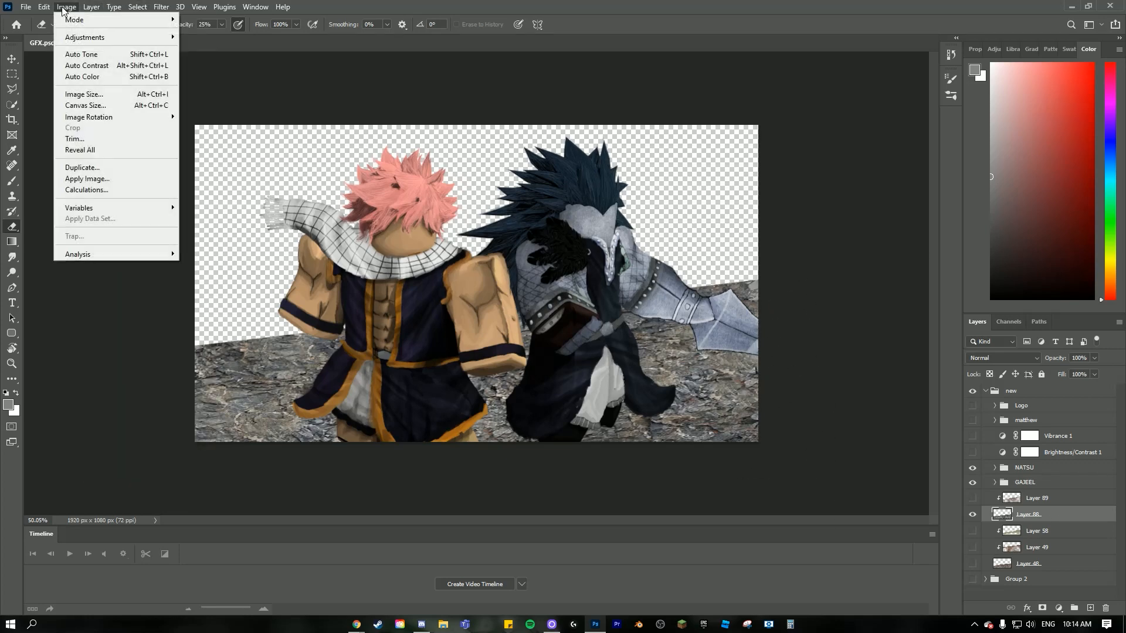
mouse_move(85, 37)
click(252, 97)
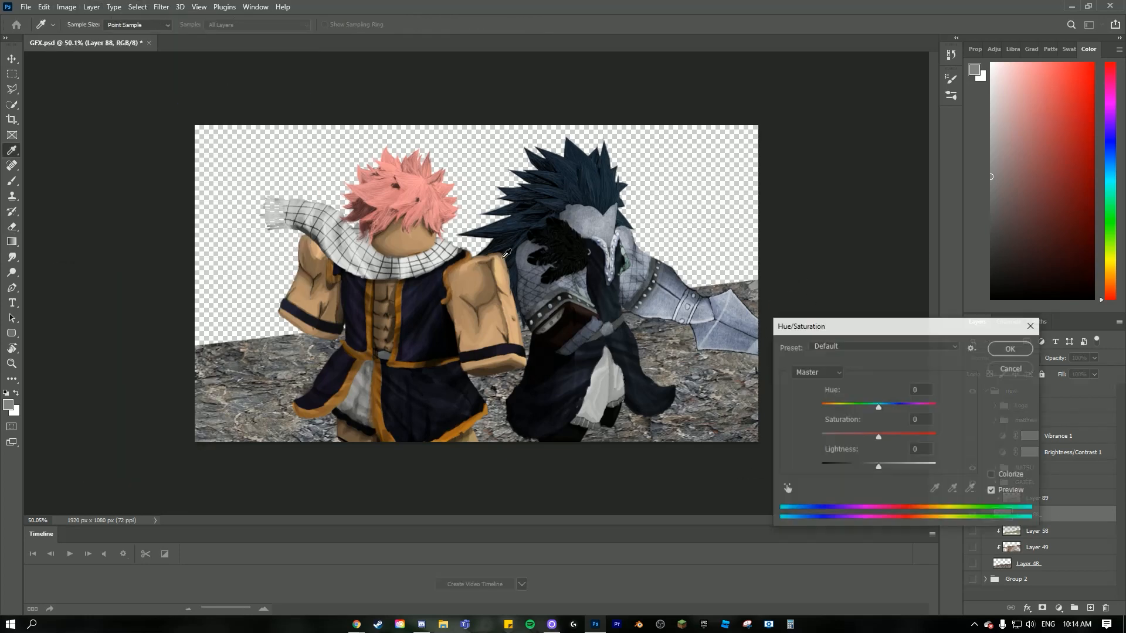
click(990, 475)
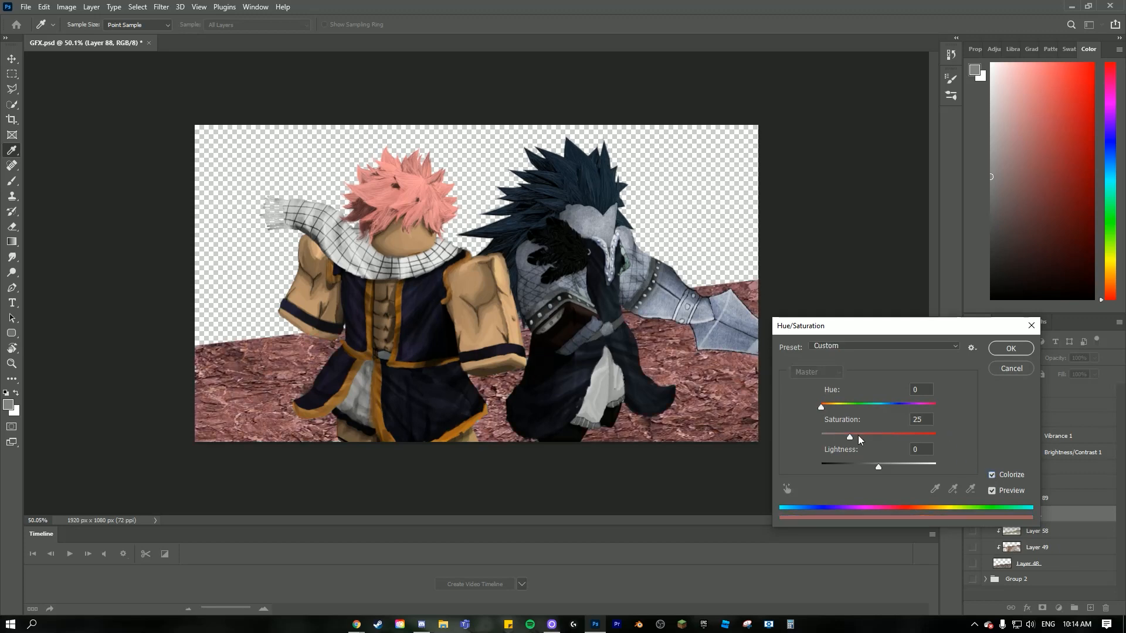
- Try tinting the rock texture with hues of 57 and 334 at a saturation of 9
click(839, 404)
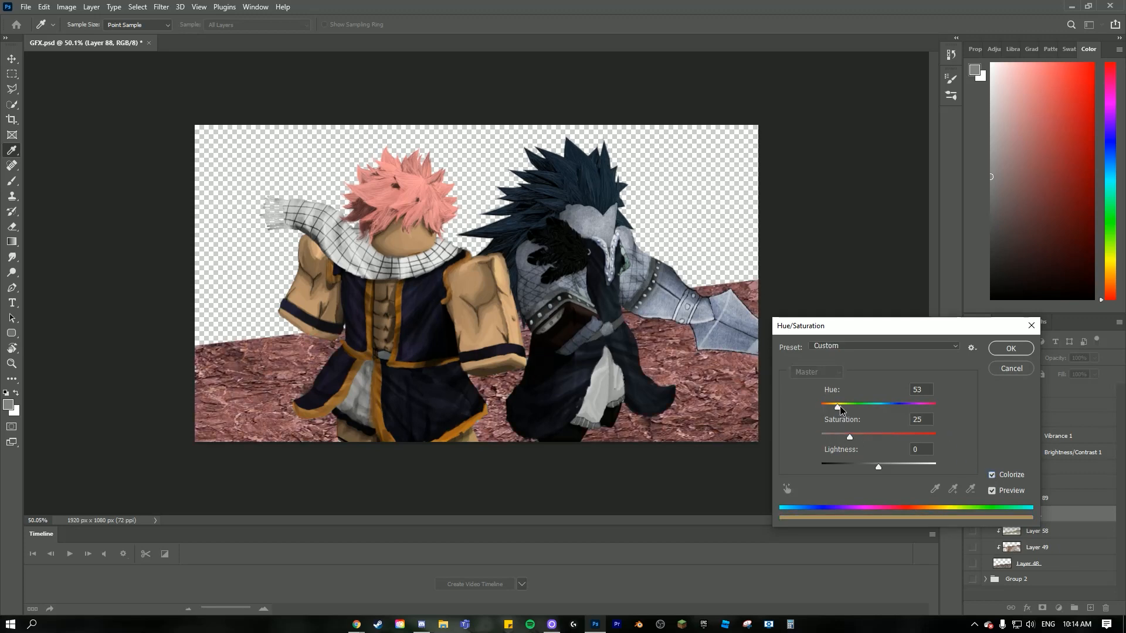
click(831, 436)
drag(832, 438, 831, 437)
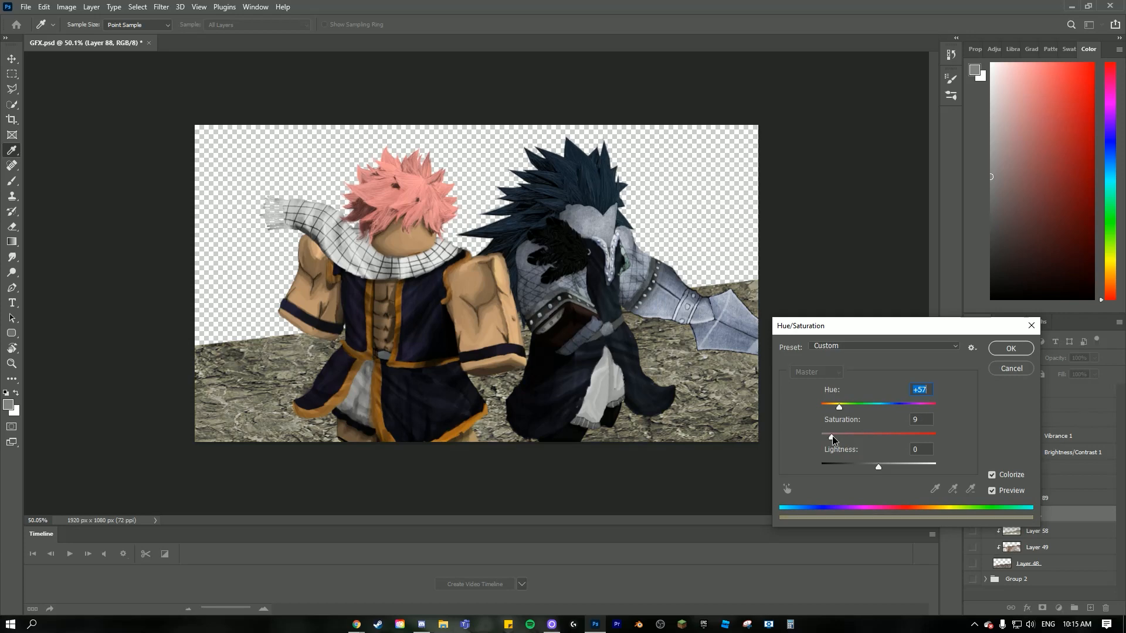
key(Tab)
click(851, 406)
drag(877, 403, 925, 409)
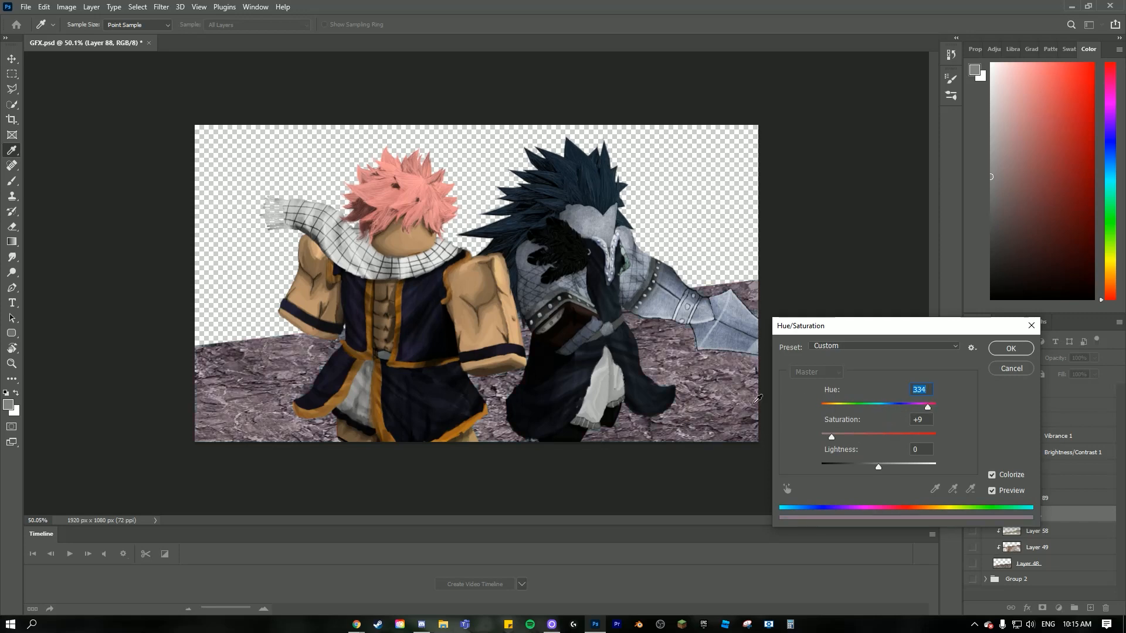
- Colorize the rock texture brown with hue 39 and saturation 18, apply it, and show the dirt layer again
click(832, 407)
click(833, 408)
click(834, 437)
drag(836, 438, 842, 438)
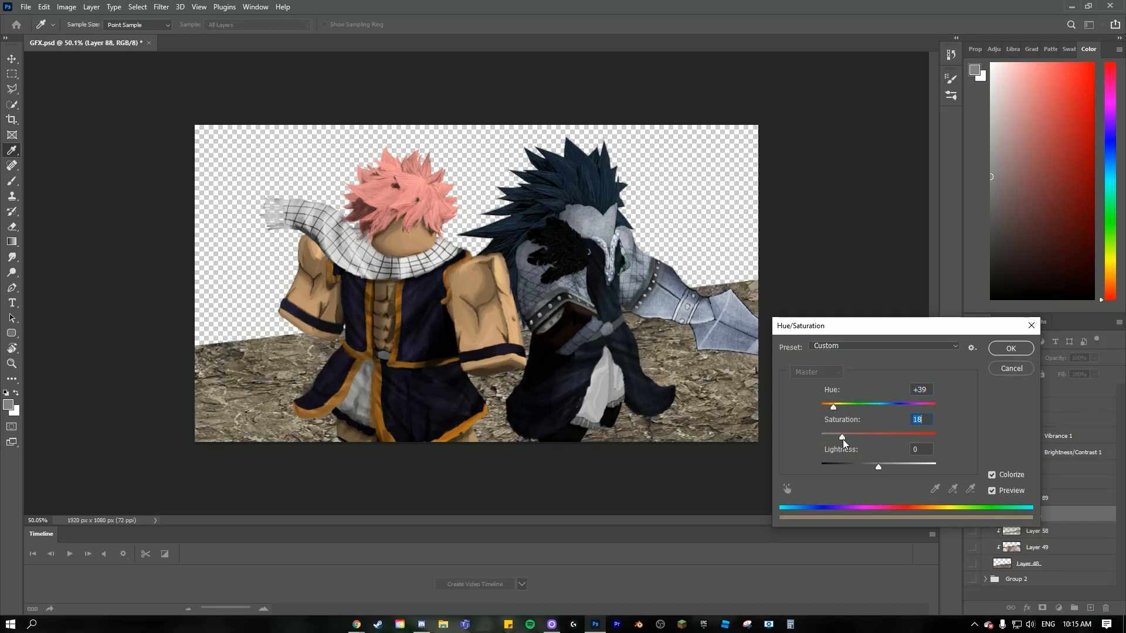
click(1011, 349)
click(973, 498)
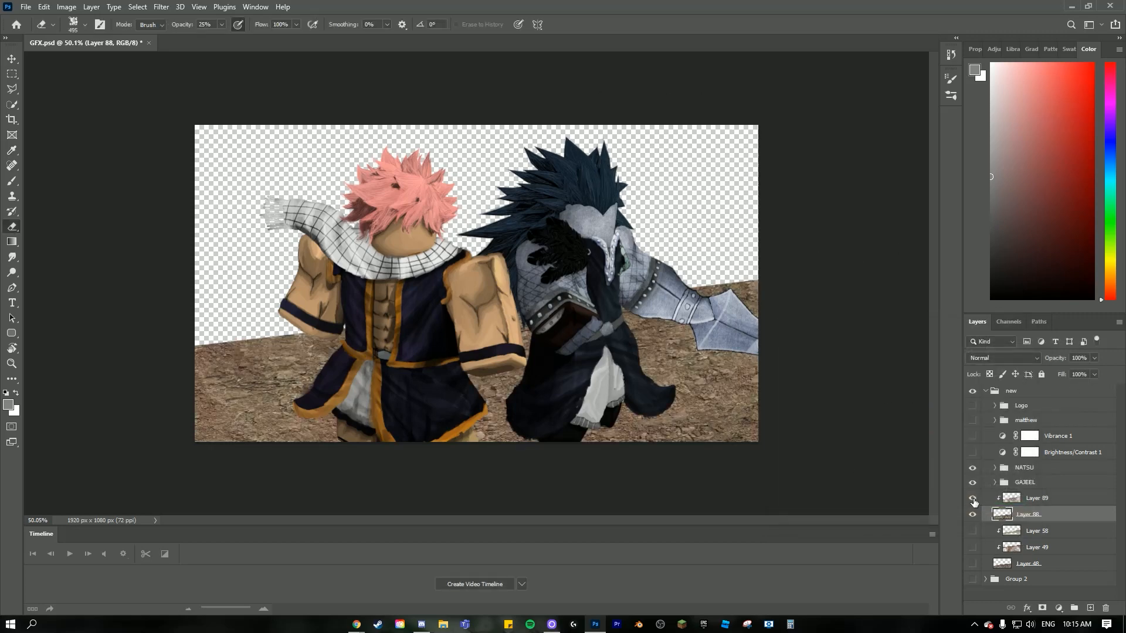
- Colorize the dirt layer, Layer 89, with Hue/Saturation at hue 29 and saturation 24 to match the brown rock
click(1036, 499)
click(66, 7)
mouse_move(100, 39)
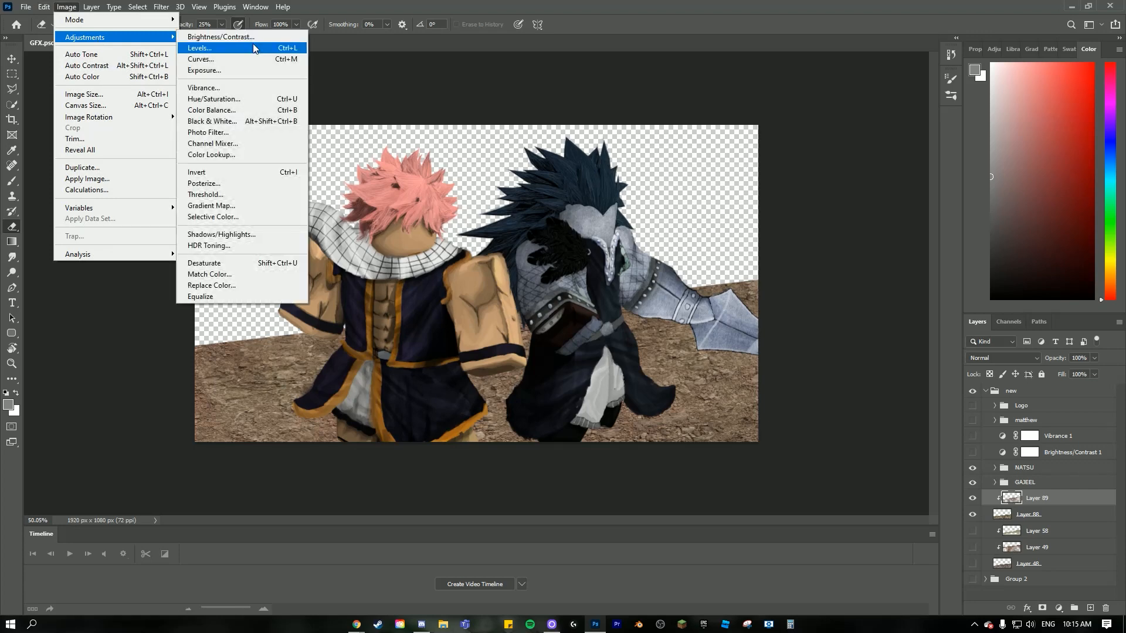
click(214, 99)
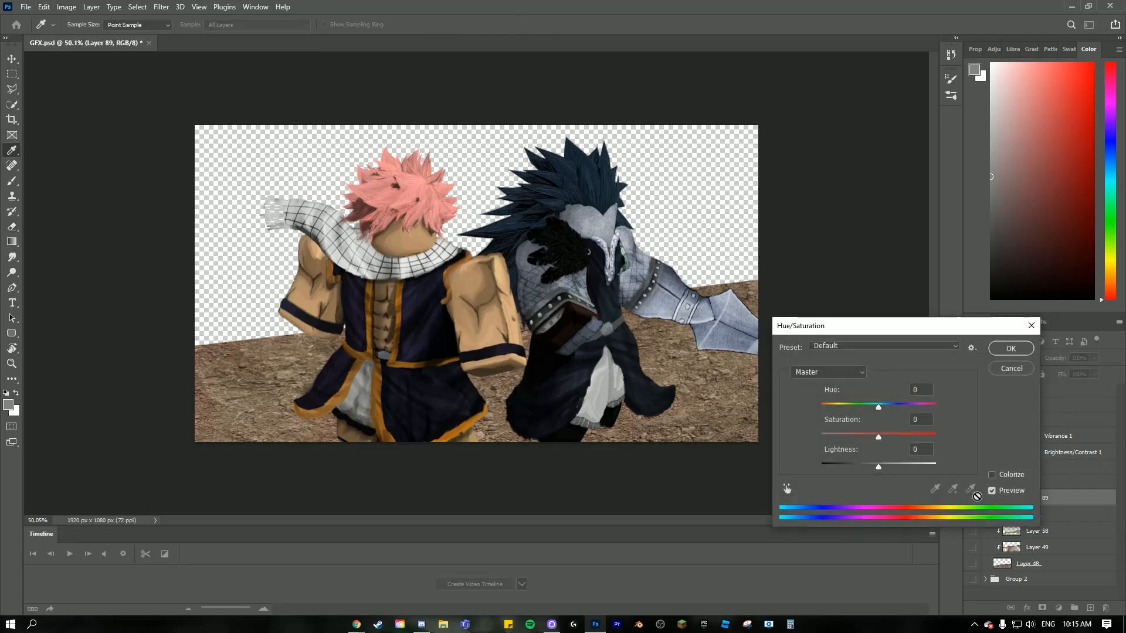
click(992, 475)
drag(829, 409, 832, 410)
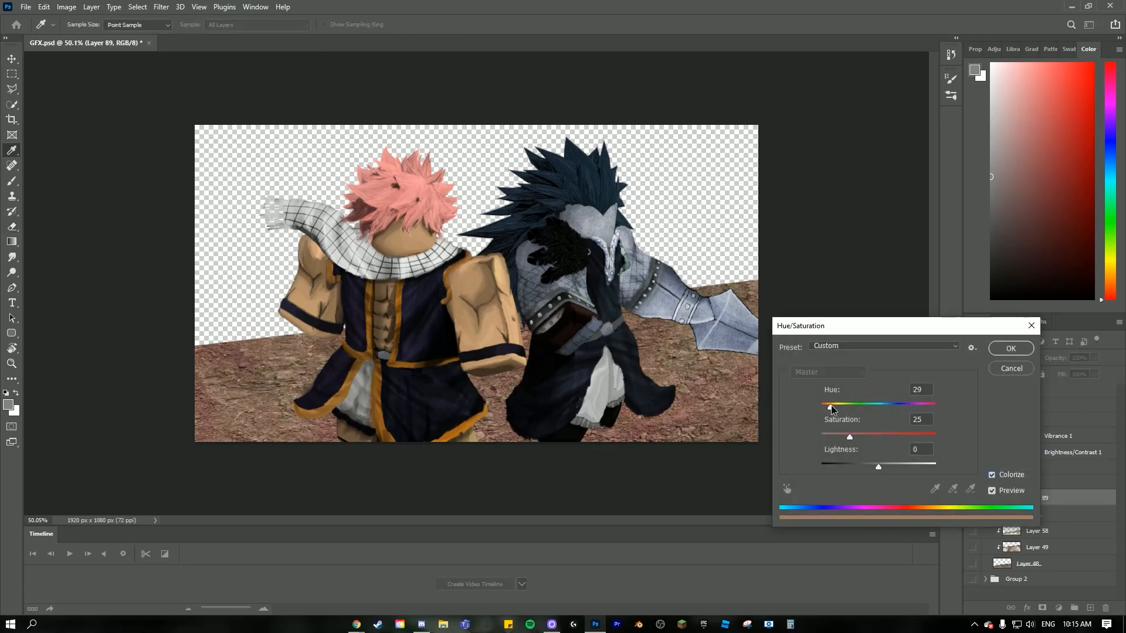
drag(888, 438, 863, 440)
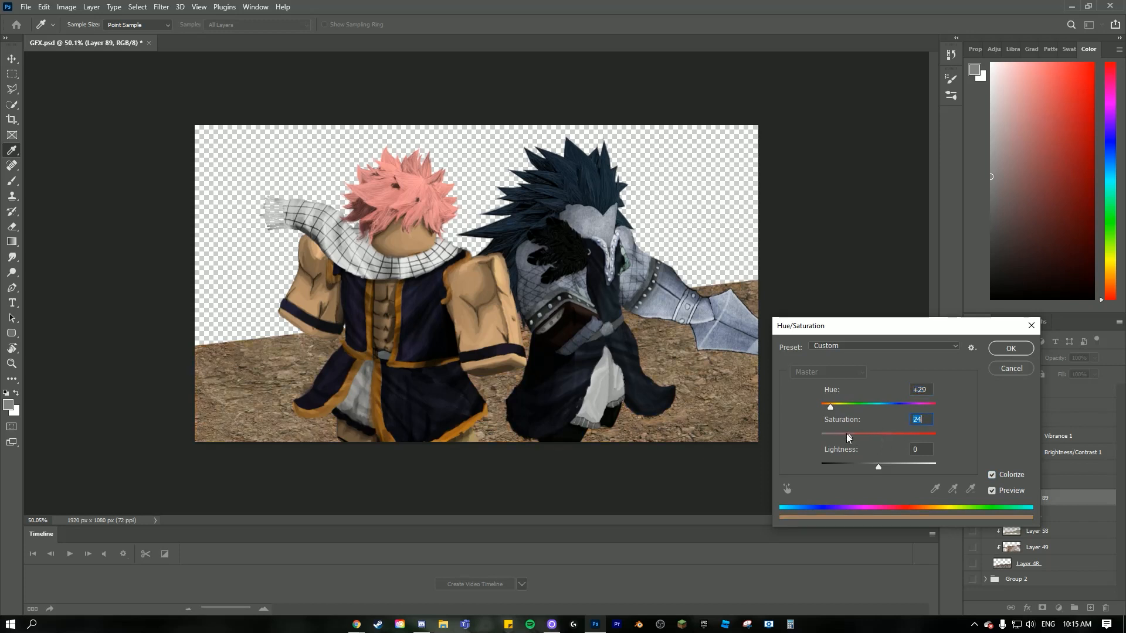
key(Return)
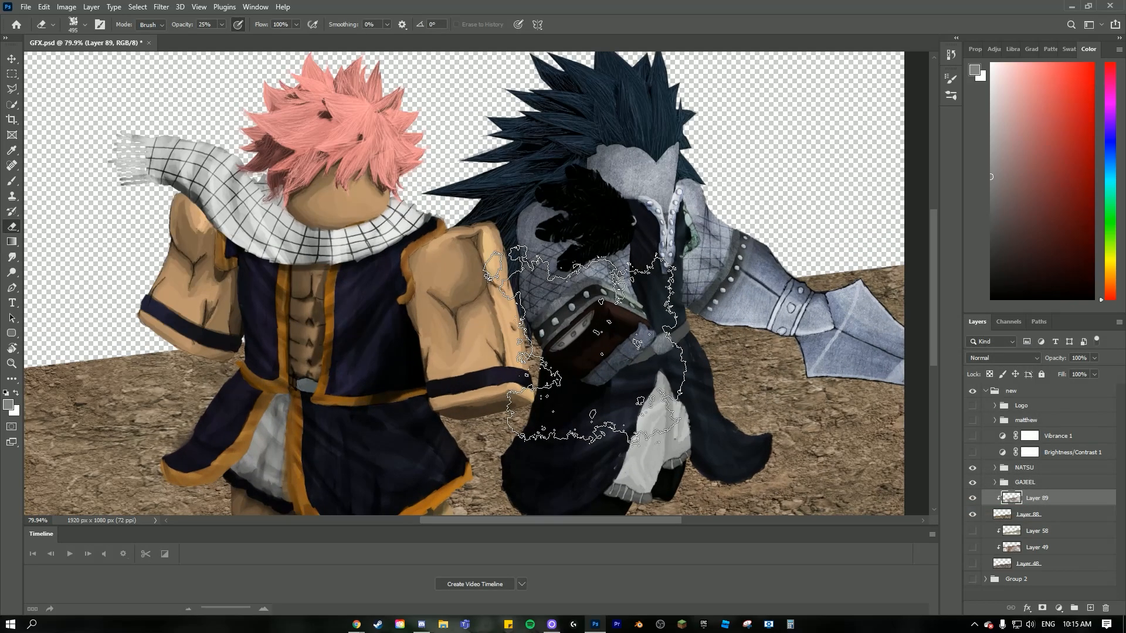
- Switch to the Brush tool with the 34 px square brush
scroll(397, 386, up, 7)
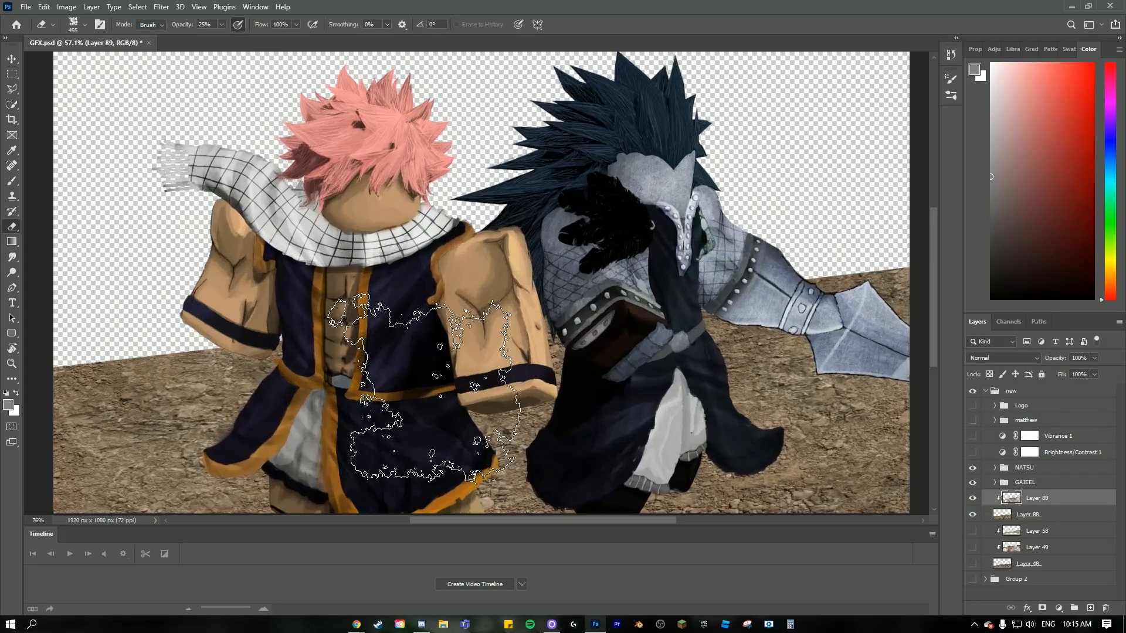
scroll(426, 388, down, 2)
scroll(433, 390, down, 3)
scroll(586, 410, up, 1)
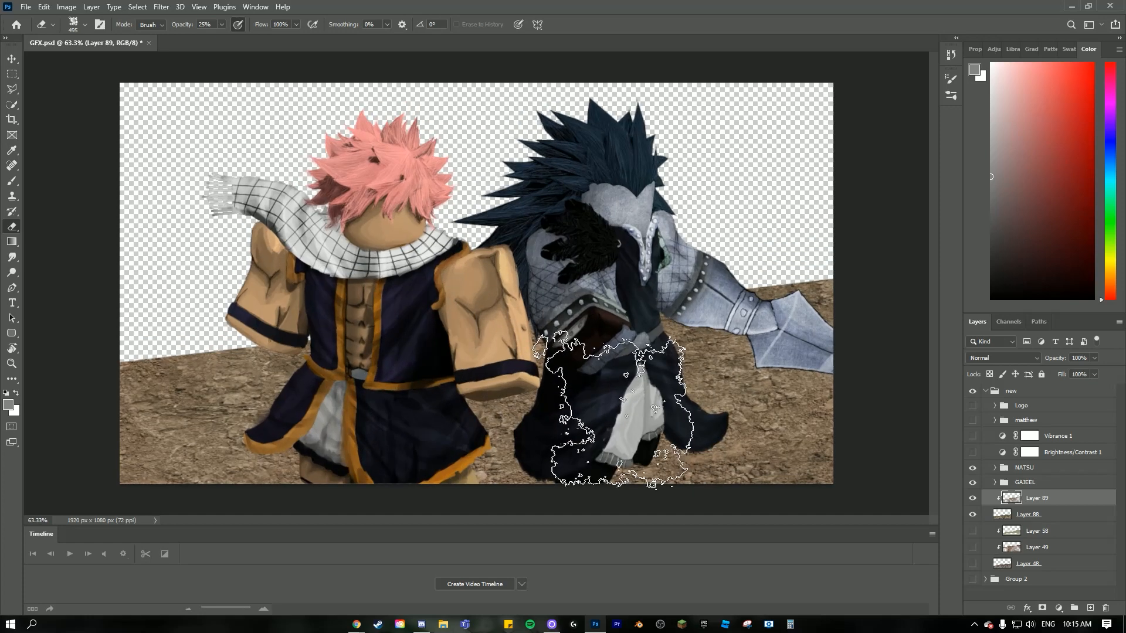
scroll(586, 411, down, 2)
click(11, 181)
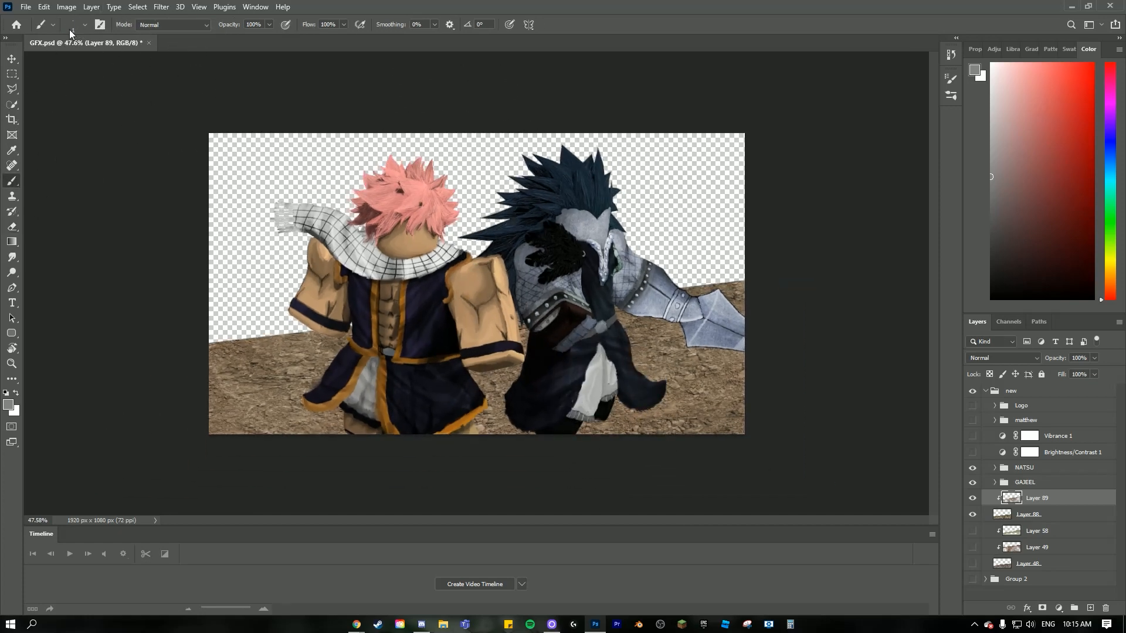
click(76, 29)
click(63, 139)
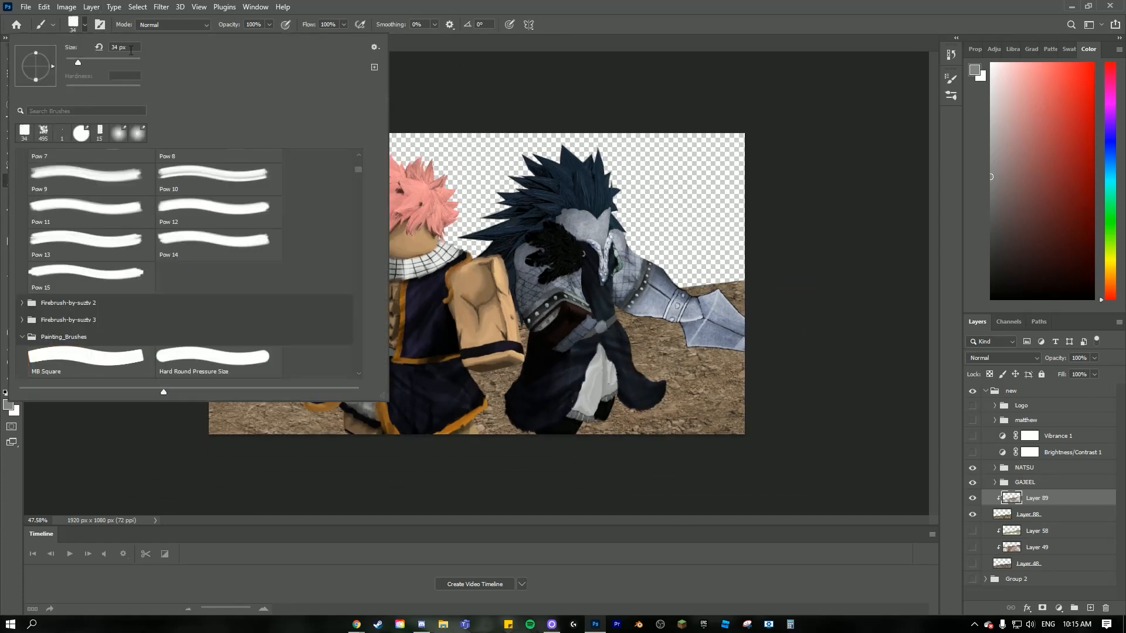
click(645, 410)
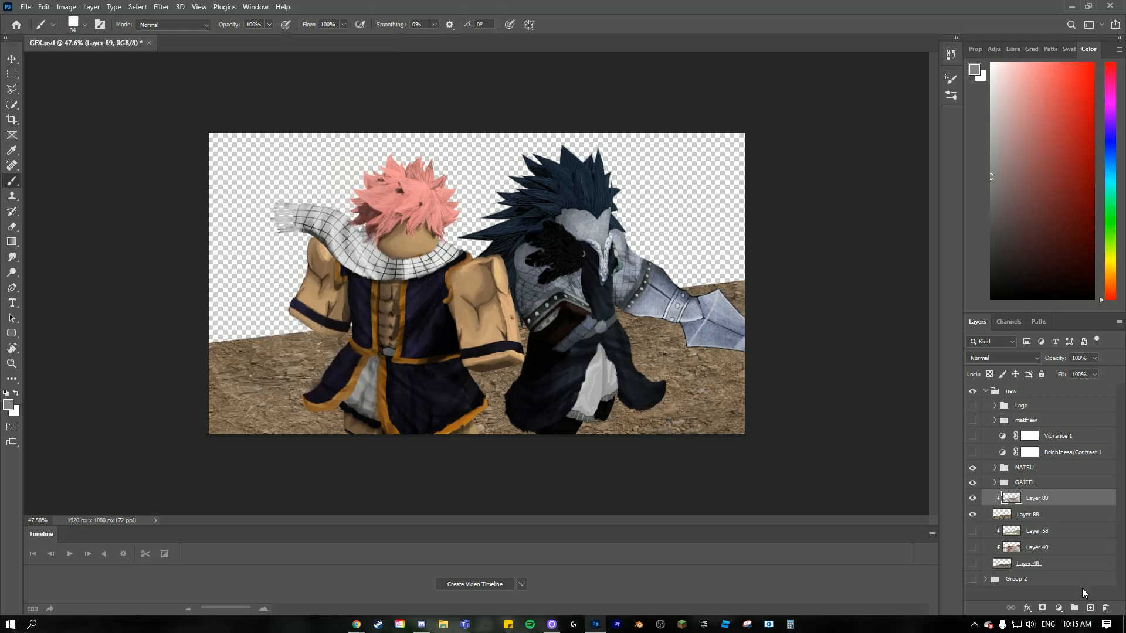
- Add a new layer above the dirt layer, clip it to the ground, and set its blend mode to Overlay
click(1090, 608)
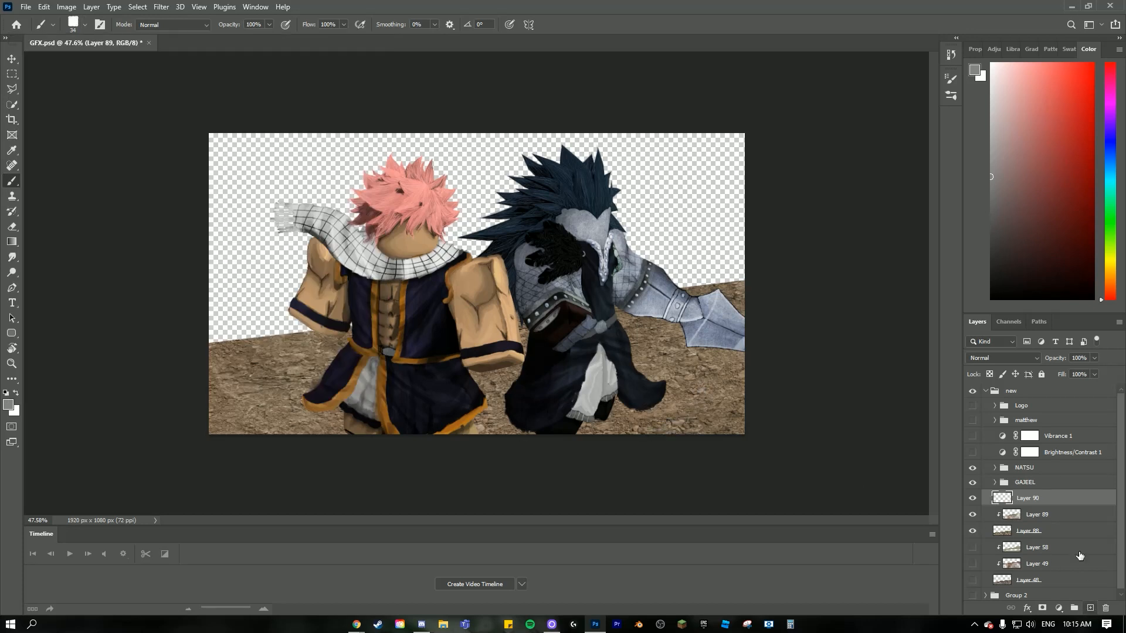
alt+click(1047, 505)
scroll(711, 408, up, 5)
scroll(711, 408, down, 1)
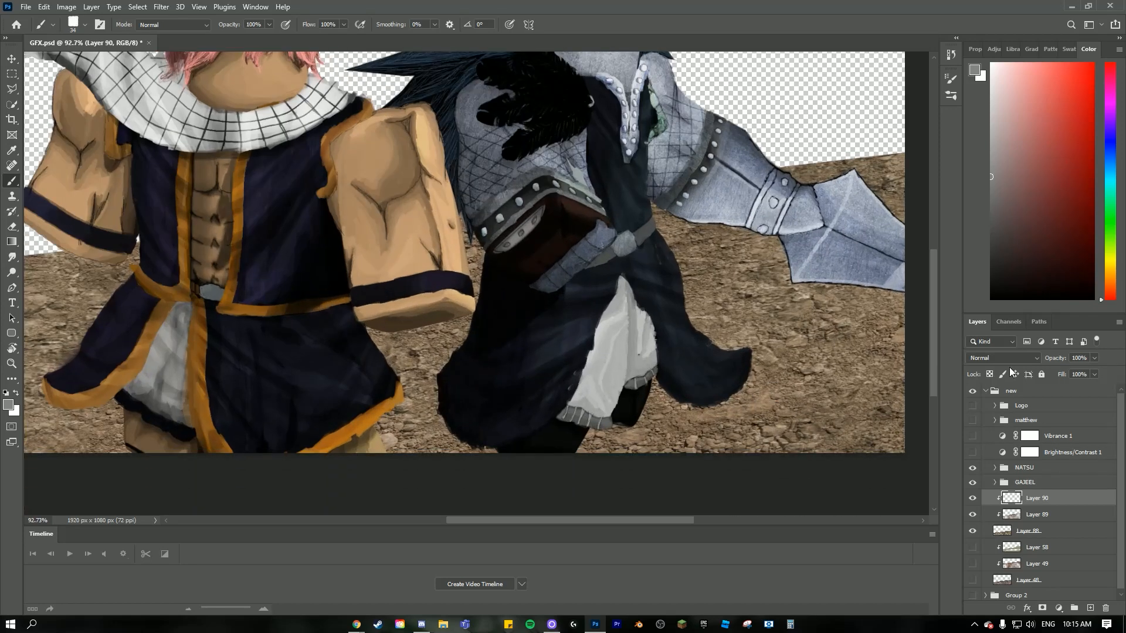
click(1004, 358)
click(972, 466)
scroll(757, 443, down, 3)
scroll(749, 447, up, 3)
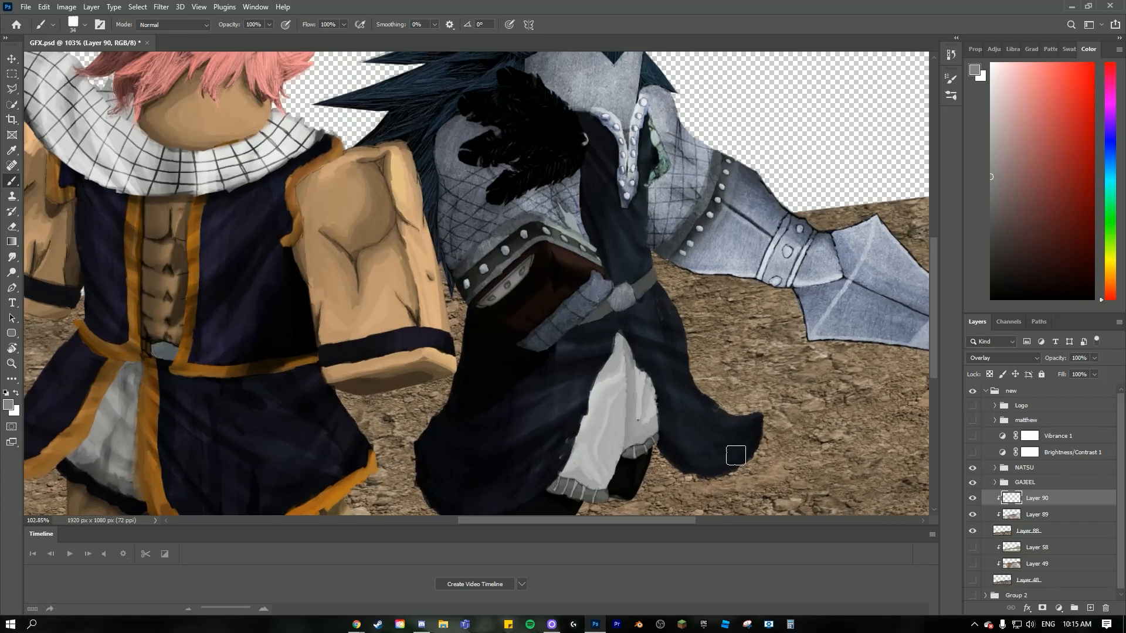
scroll(736, 453, down, 3)
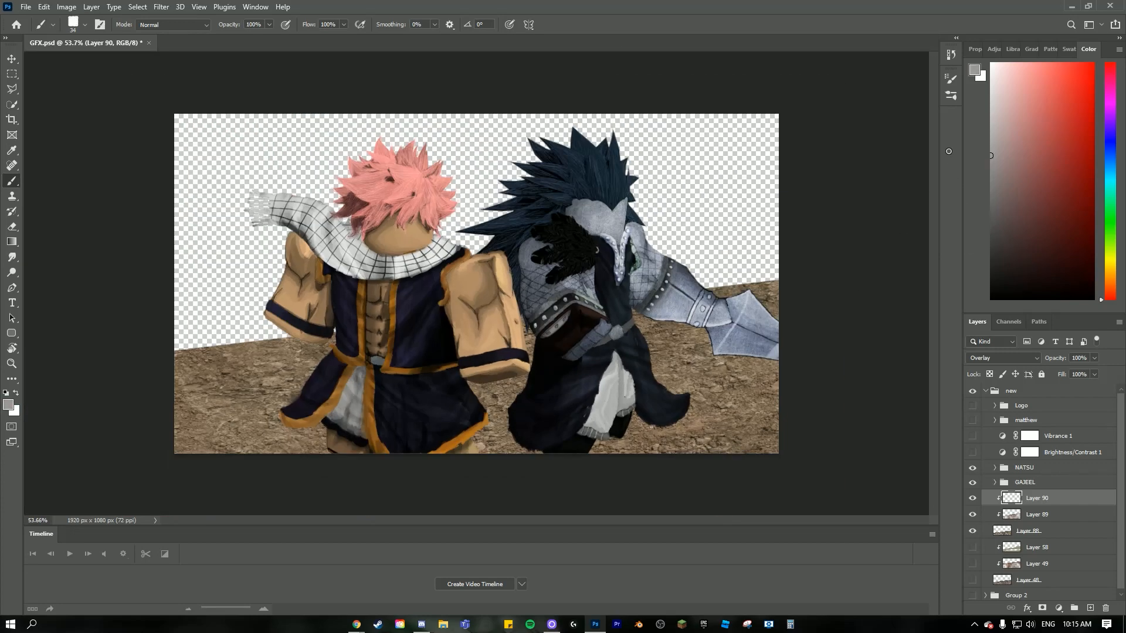
- With a 143 px brush, paint light grey highlights across the ground and dark grey shading over its left side
click(71, 25)
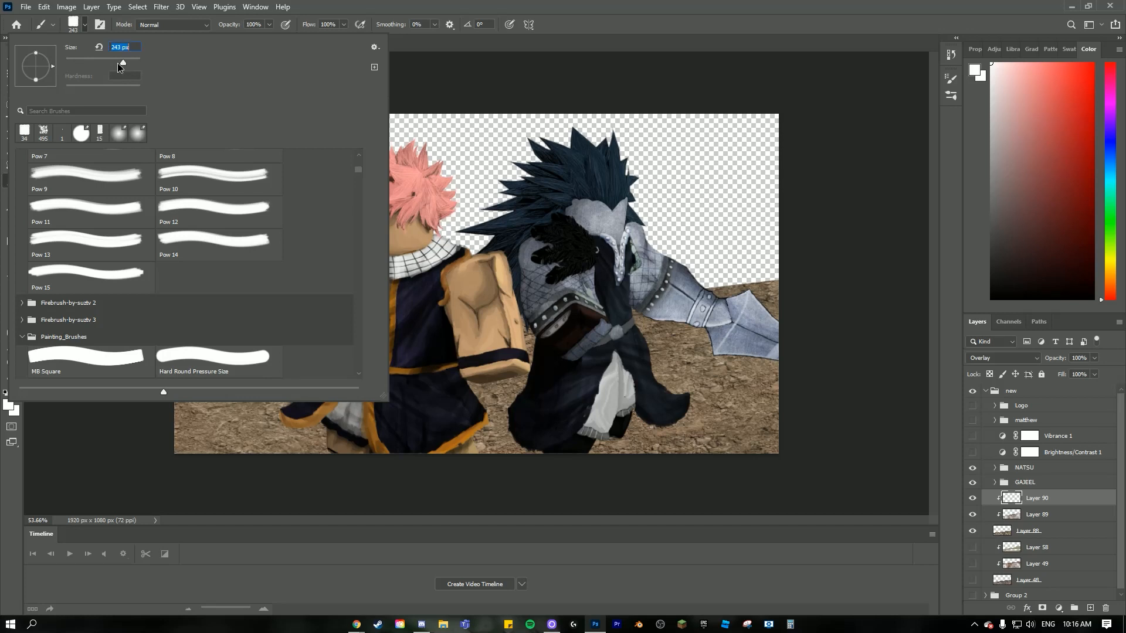
text(143)
key(Return)
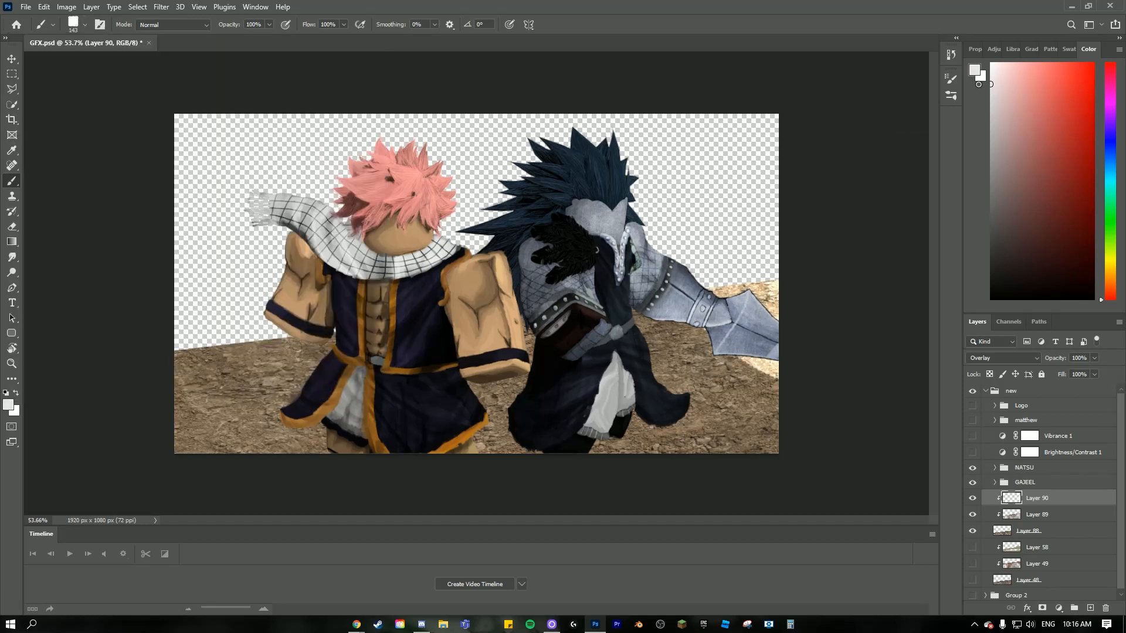
mouse_move(661, 297)
mouse_down()
mouse_move(798, 433)
mouse_move(700, 348)
mouse_move(797, 405)
mouse_up()
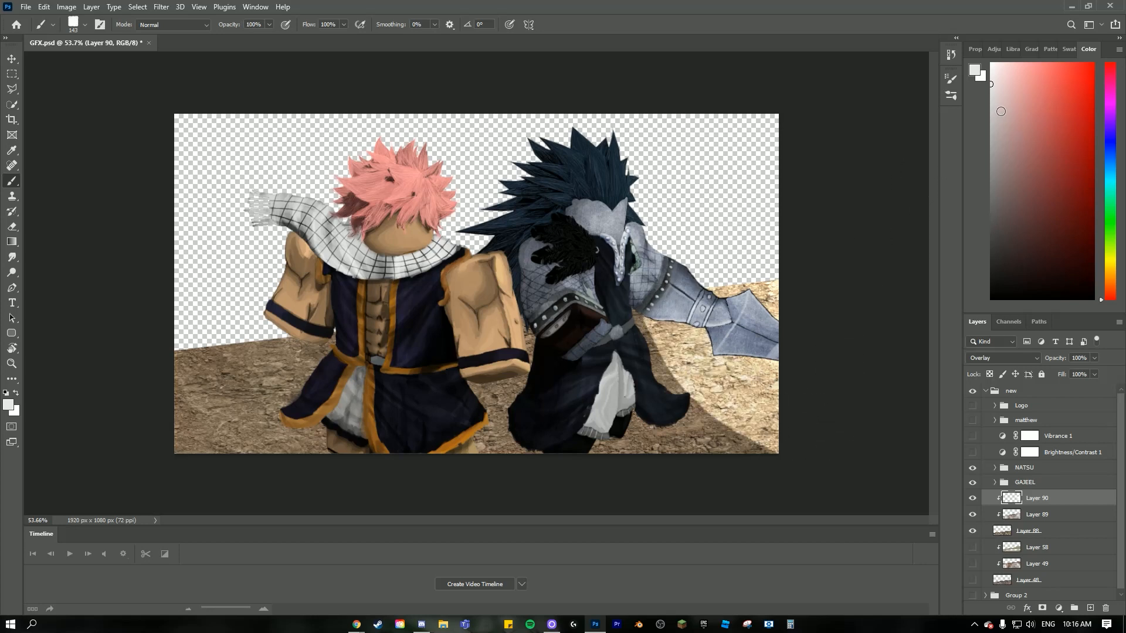
mouse_move(611, 318)
mouse_down()
mouse_move(755, 452)
mouse_move(623, 313)
mouse_move(656, 346)
mouse_up()
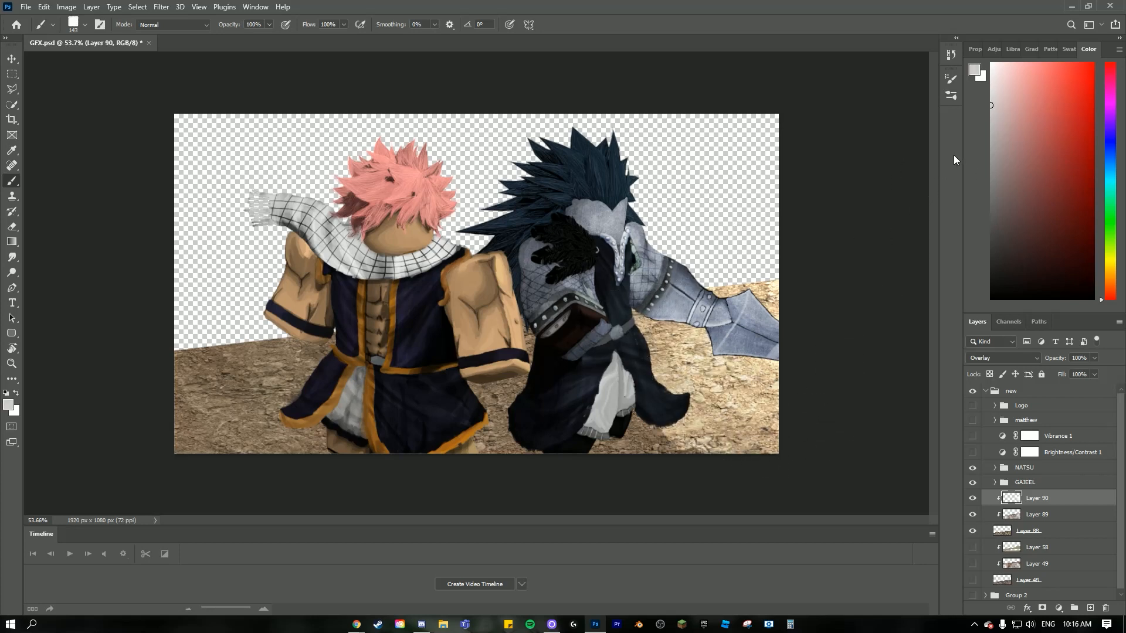
mouse_move(552, 320)
mouse_down()
mouse_move(703, 478)
mouse_move(716, 471)
mouse_up()
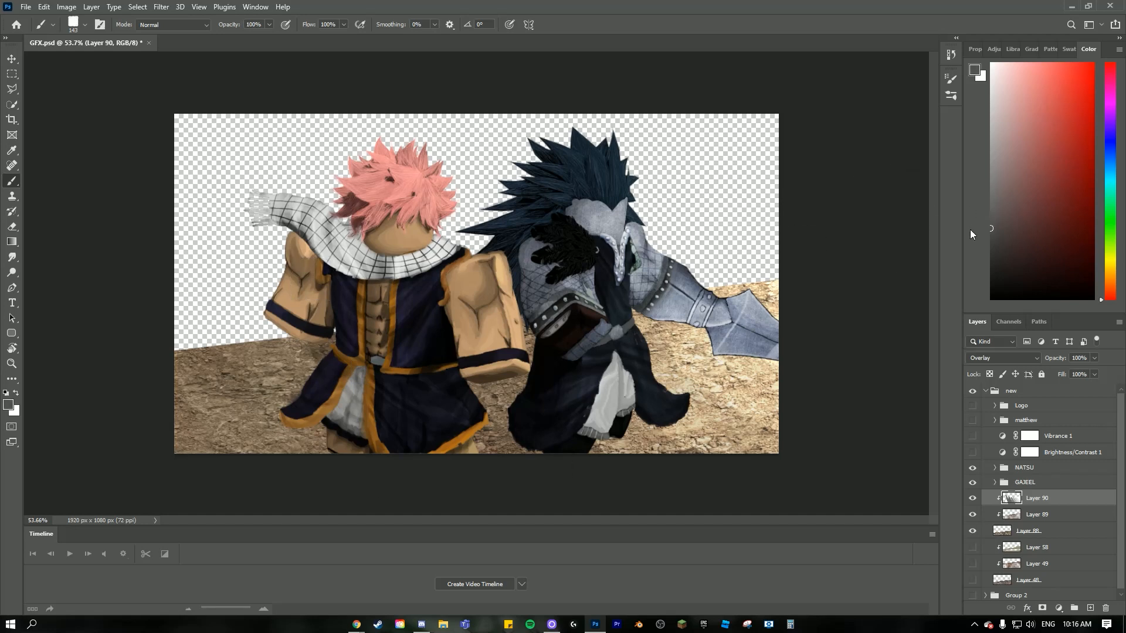
mouse_move(294, 352)
mouse_down()
mouse_move(374, 523)
mouse_move(300, 511)
mouse_move(364, 445)
mouse_up()
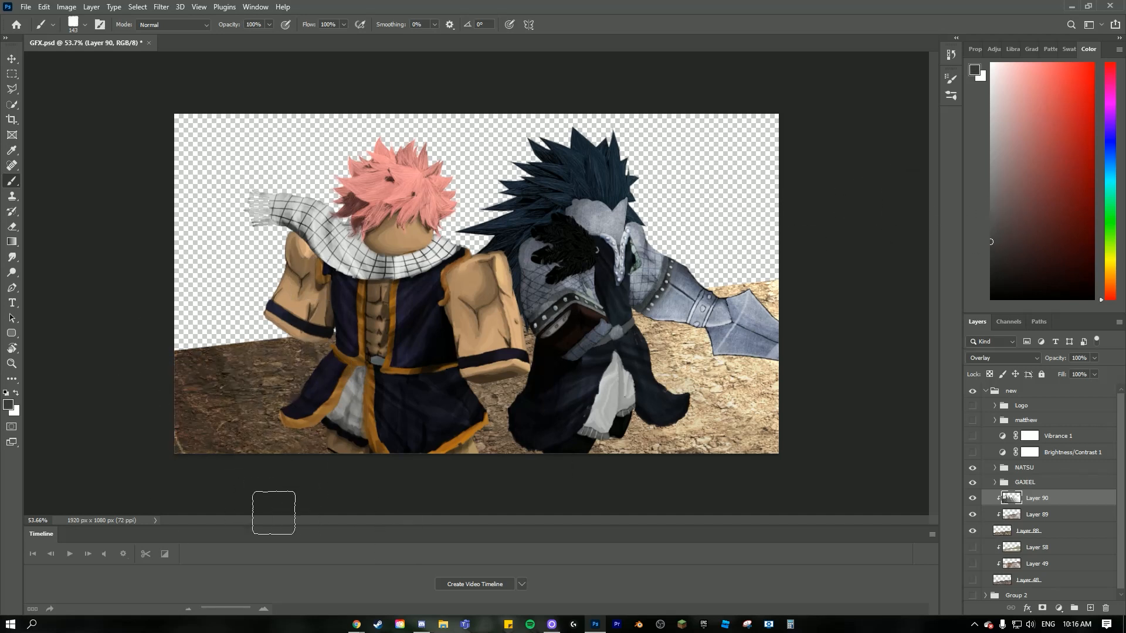
scroll(332, 424, down, 3)
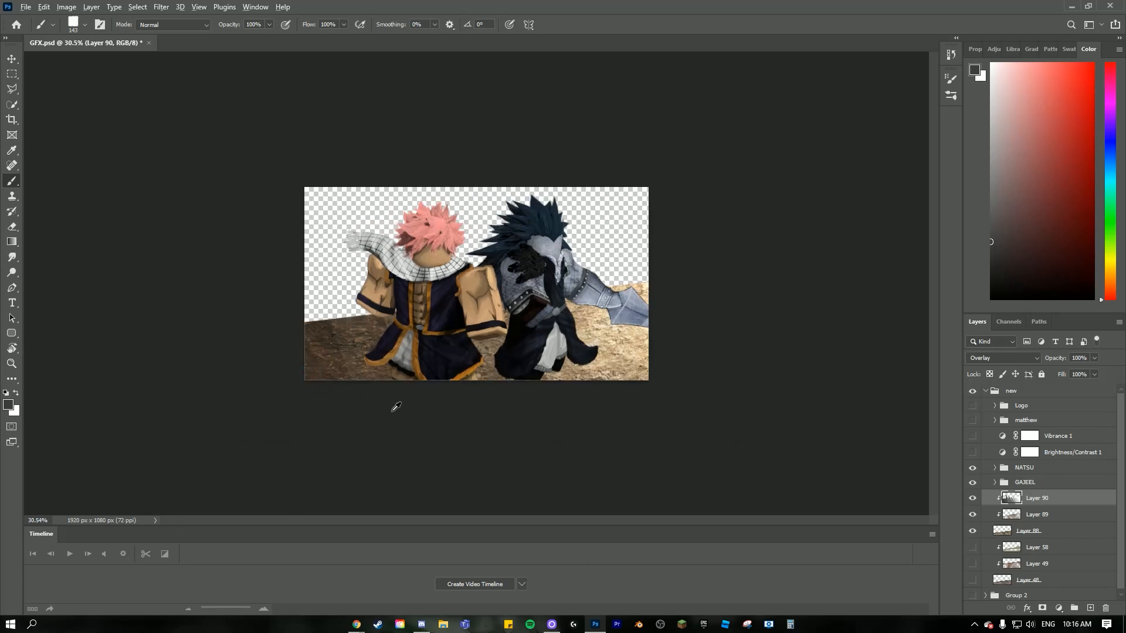
scroll(514, 417, up, 3)
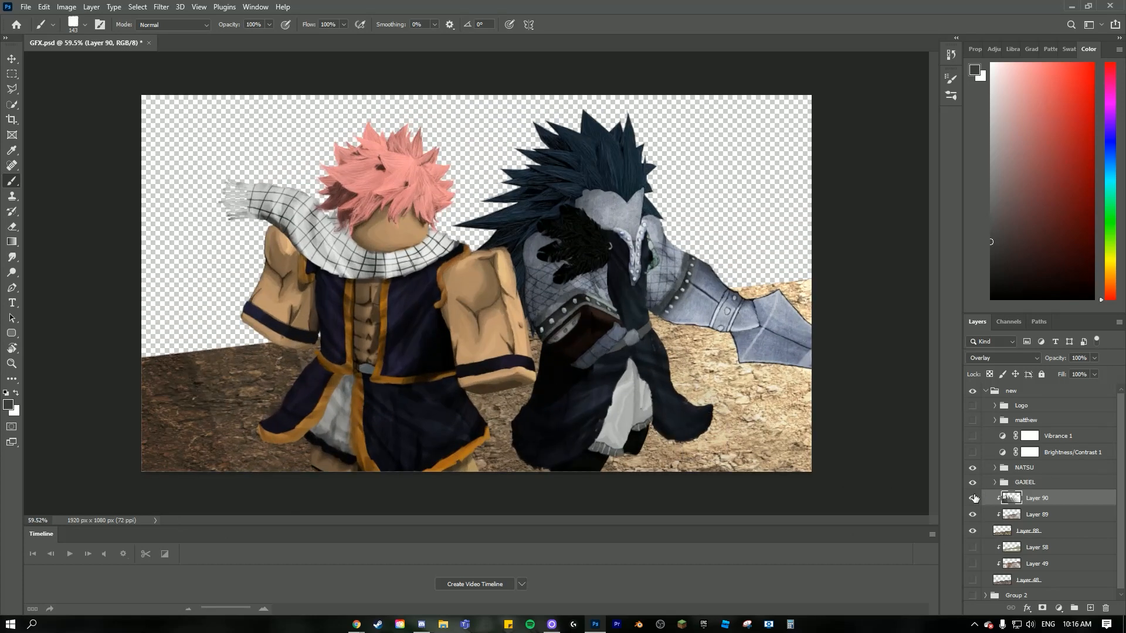
- Hide the painted Overlay layer and add a new clipped layer above it
click(974, 497)
click(1090, 607)
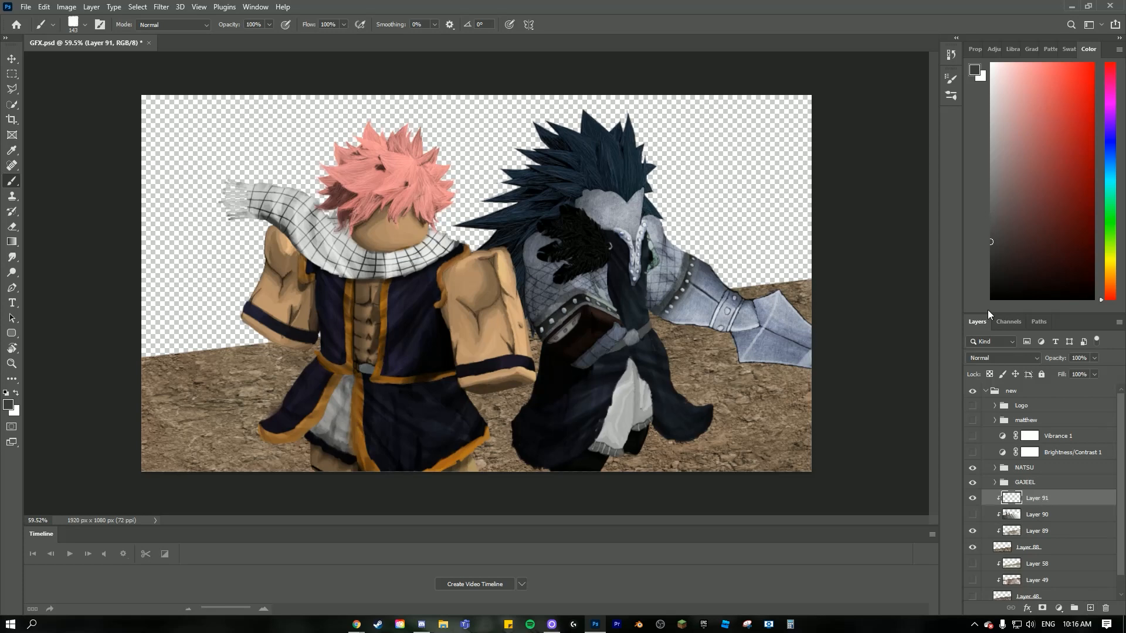
scroll(680, 432, down, 2)
scroll(683, 432, up, 3)
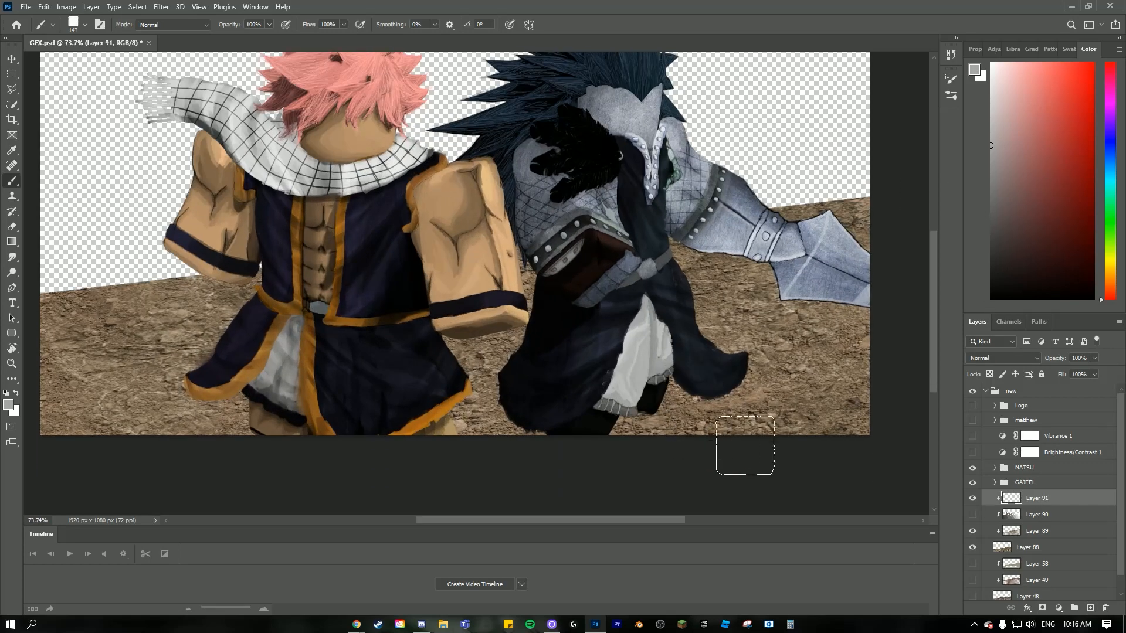
- Try a light grey stroke along the ground's lower edge with the layer set to Overlay, and undo both
drag(720, 462, 515, 428)
click(1011, 360)
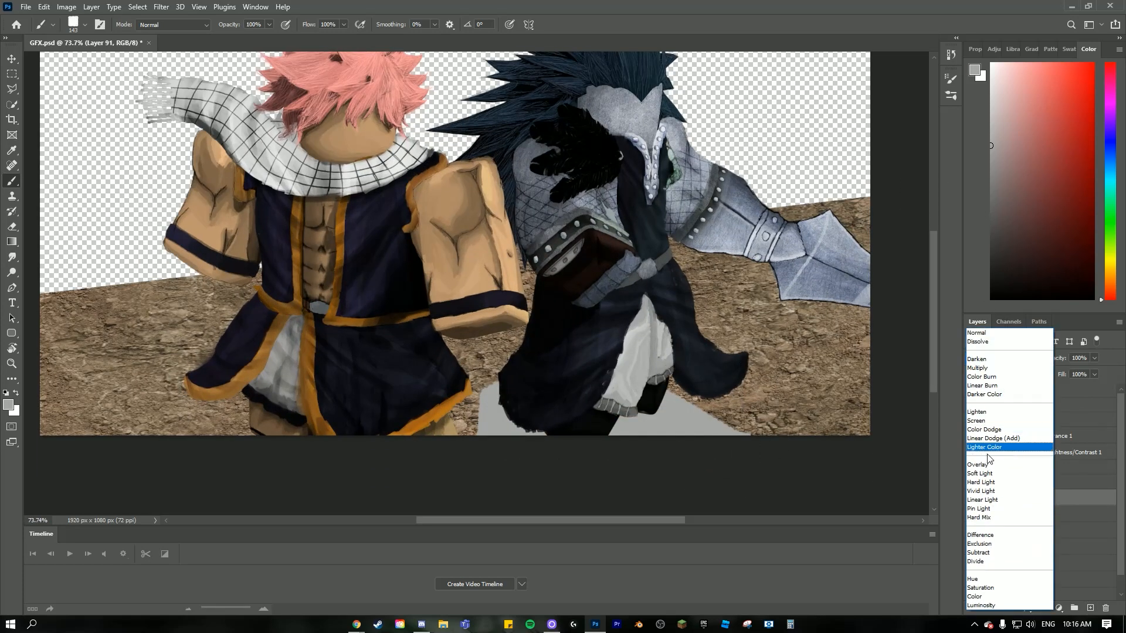
click(1005, 445)
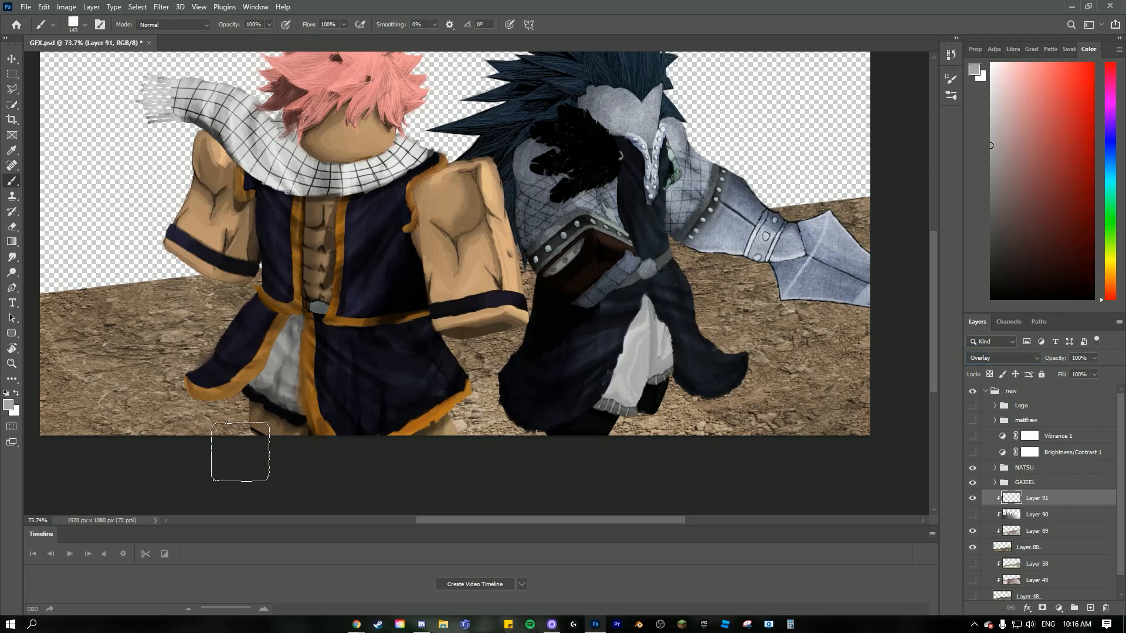
key(ctrl+z)
key(ctrl+z)
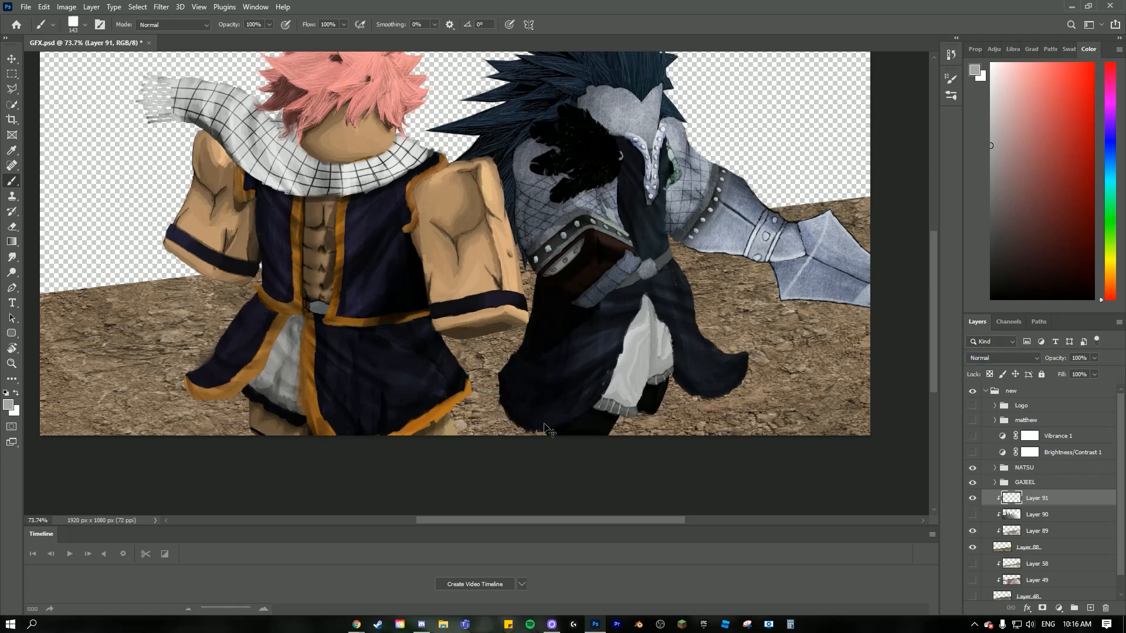
- Set the new clipped layer to Overlay and paint dark grey shading over the lower-right corner of the ground
click(1010, 358)
click(1005, 447)
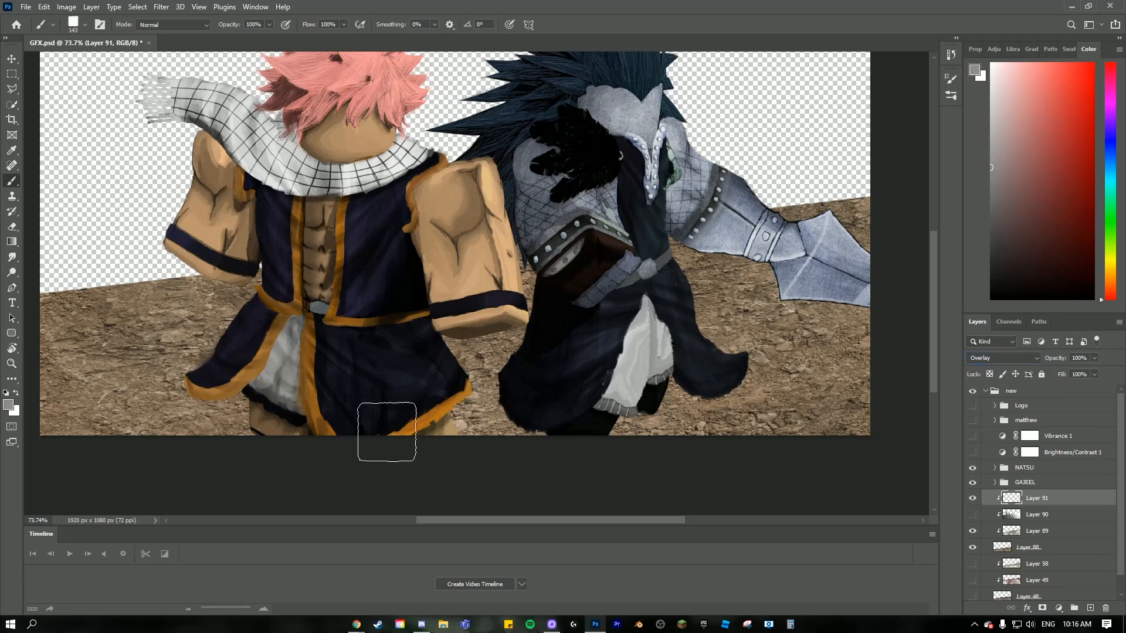
drag(971, 240, 971, 252)
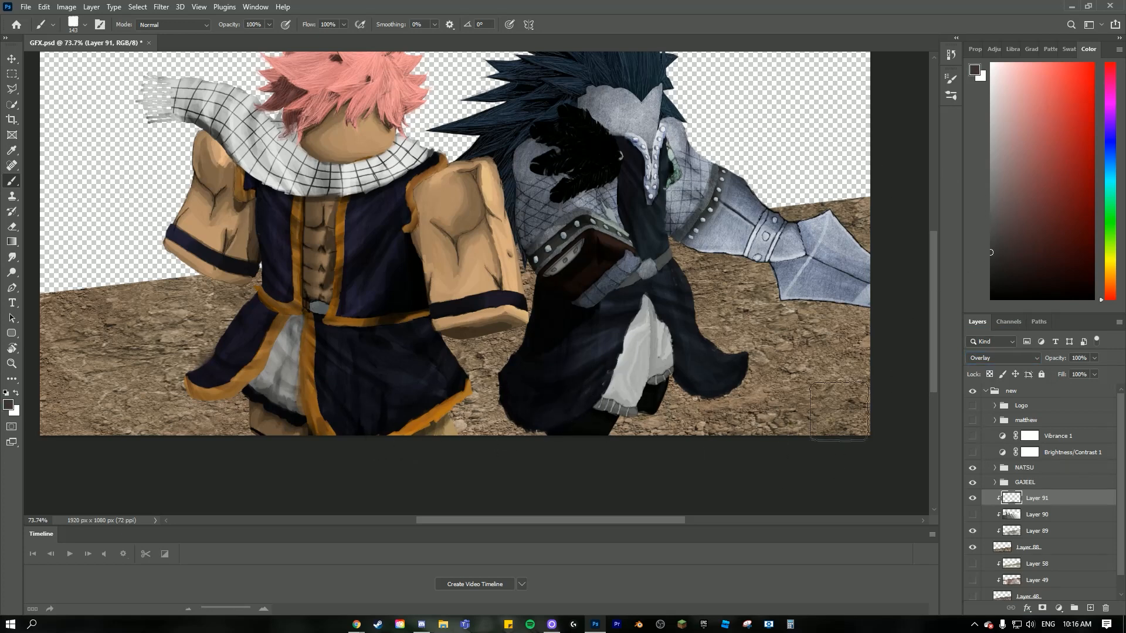
drag(885, 373, 740, 442)
drag(980, 226, 980, 222)
mouse_move(860, 362)
mouse_down()
mouse_move(756, 431)
mouse_move(776, 444)
mouse_move(776, 400)
mouse_move(872, 341)
mouse_move(729, 377)
mouse_up()
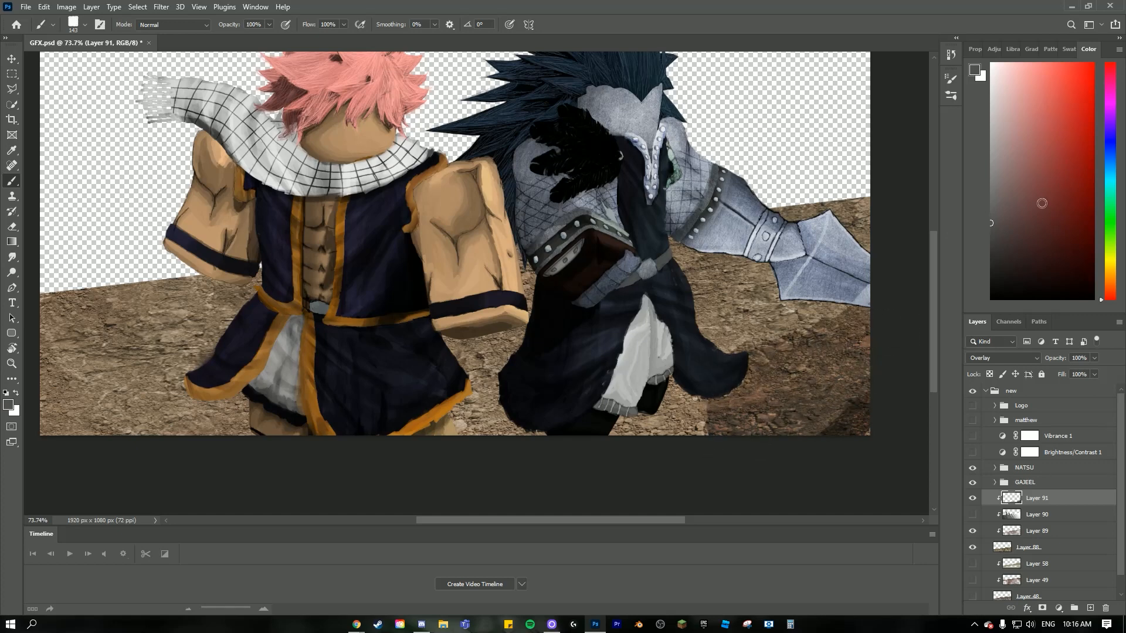
- Extend the shading with lighter greys over the ground below the sword arm and around the blue-haired character's robe
drag(984, 204, 984, 208)
drag(739, 350, 861, 280)
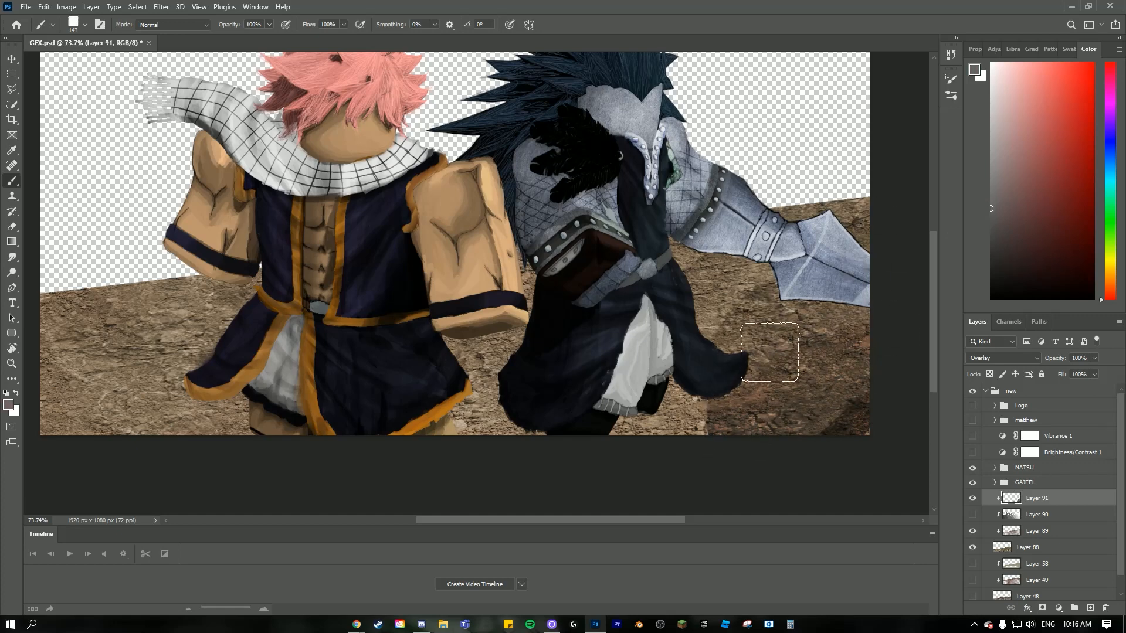
drag(727, 357, 693, 407)
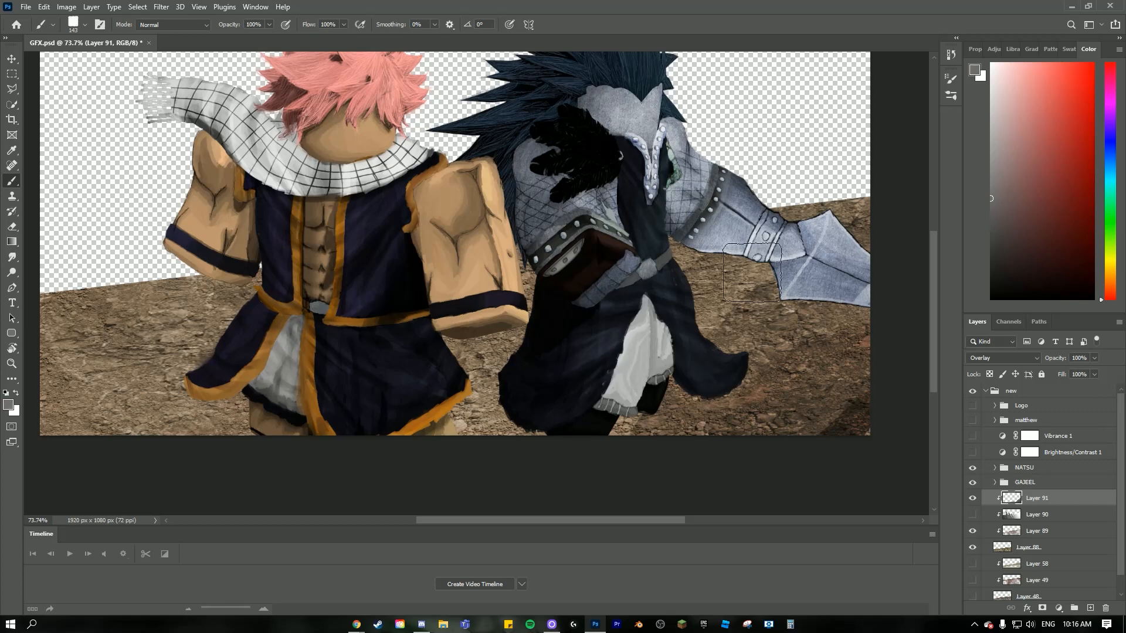
click(991, 216)
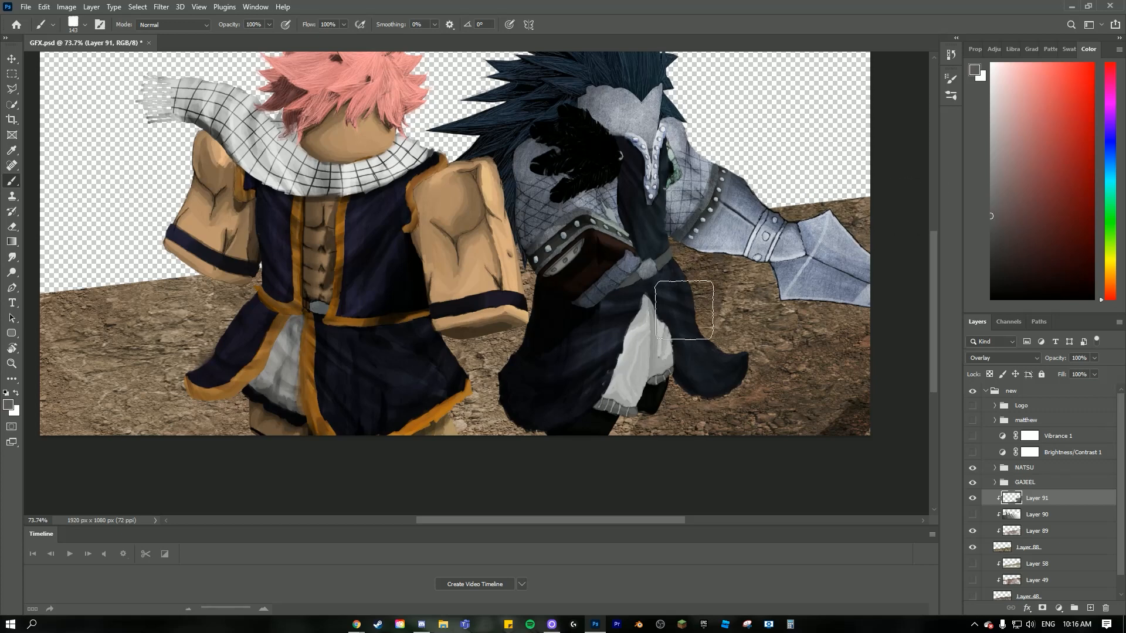
scroll(734, 299, down, 3)
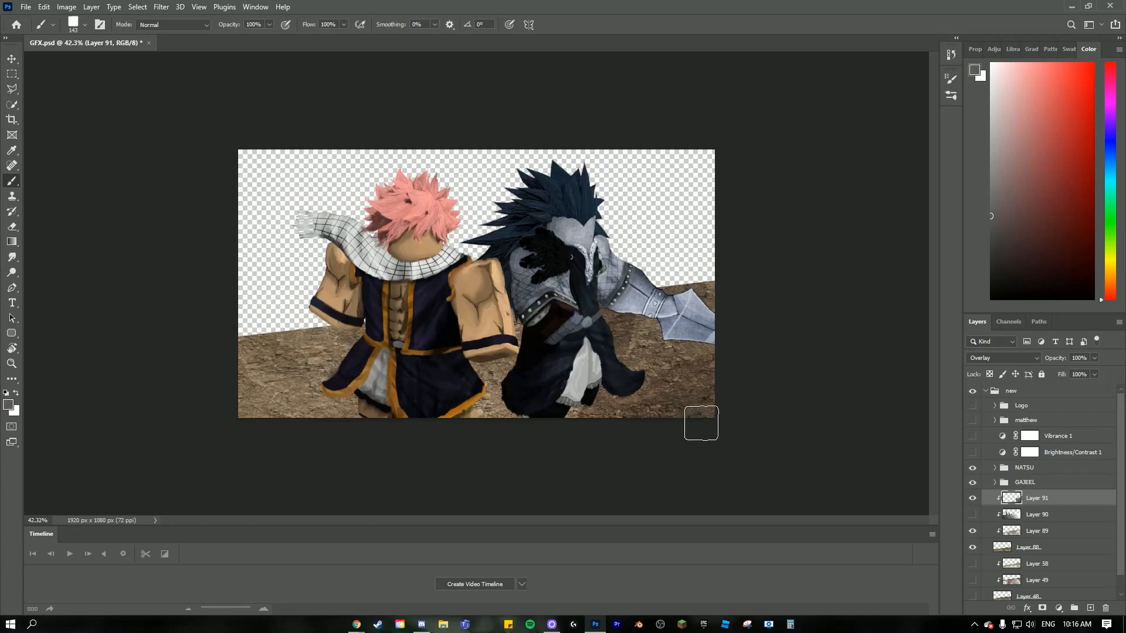
scroll(462, 353, up, 5)
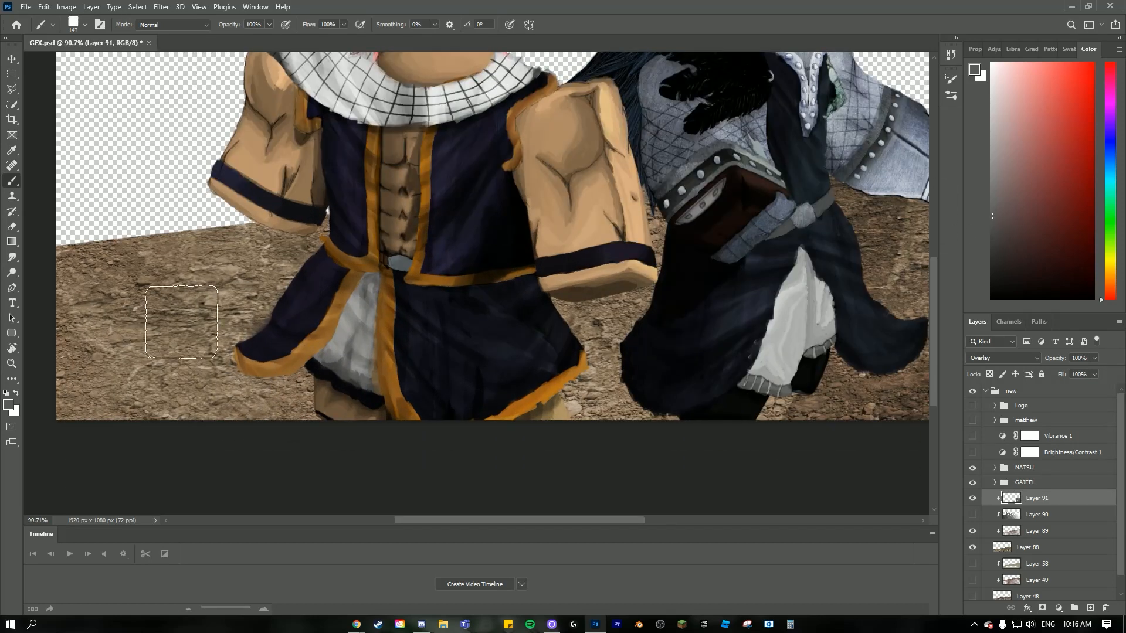
- Paint grey Overlay shading over the left part of the ground beside the pink-haired character's robe, evening out the darker patch
mouse_move(182, 322)
mouse_down()
mouse_move(65, 419)
mouse_move(112, 234)
mouse_move(141, 230)
mouse_move(157, 342)
mouse_move(140, 397)
mouse_move(178, 405)
mouse_up()
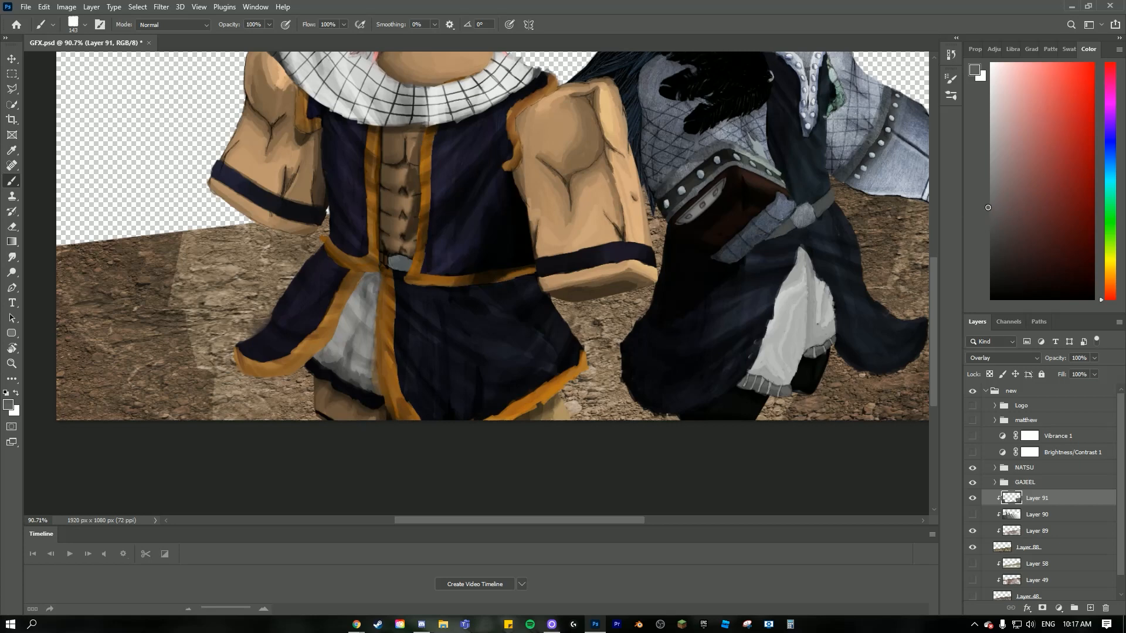
mouse_move(210, 271)
mouse_down()
mouse_move(247, 420)
mouse_move(282, 367)
mouse_move(290, 420)
mouse_move(290, 406)
mouse_move(379, 382)
mouse_move(321, 405)
mouse_move(303, 448)
mouse_move(288, 422)
mouse_up()
click(992, 220)
click(992, 231)
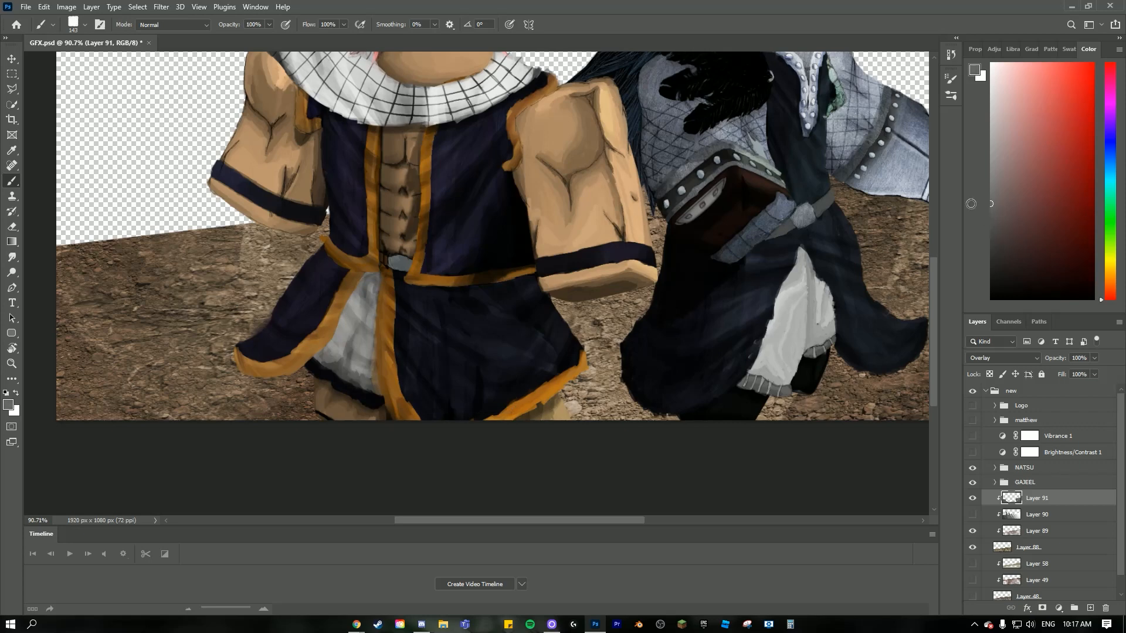
mouse_move(302, 265)
mouse_down()
mouse_move(281, 259)
mouse_move(358, 290)
mouse_up()
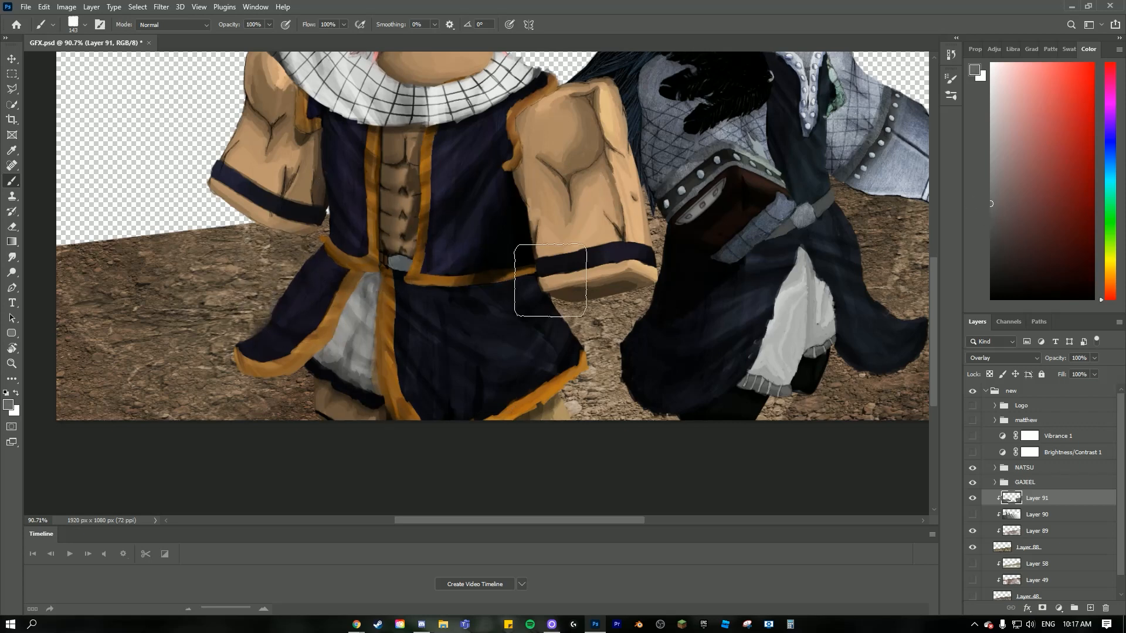
- Paint darker grey shading over the ground between the two characters and along the bottom of the blue-haired character's robe
click(533, 313)
drag(977, 219, 977, 225)
mouse_move(648, 228)
mouse_down()
mouse_move(590, 298)
mouse_move(588, 404)
mouse_move(608, 402)
mouse_up()
drag(745, 419, 791, 423)
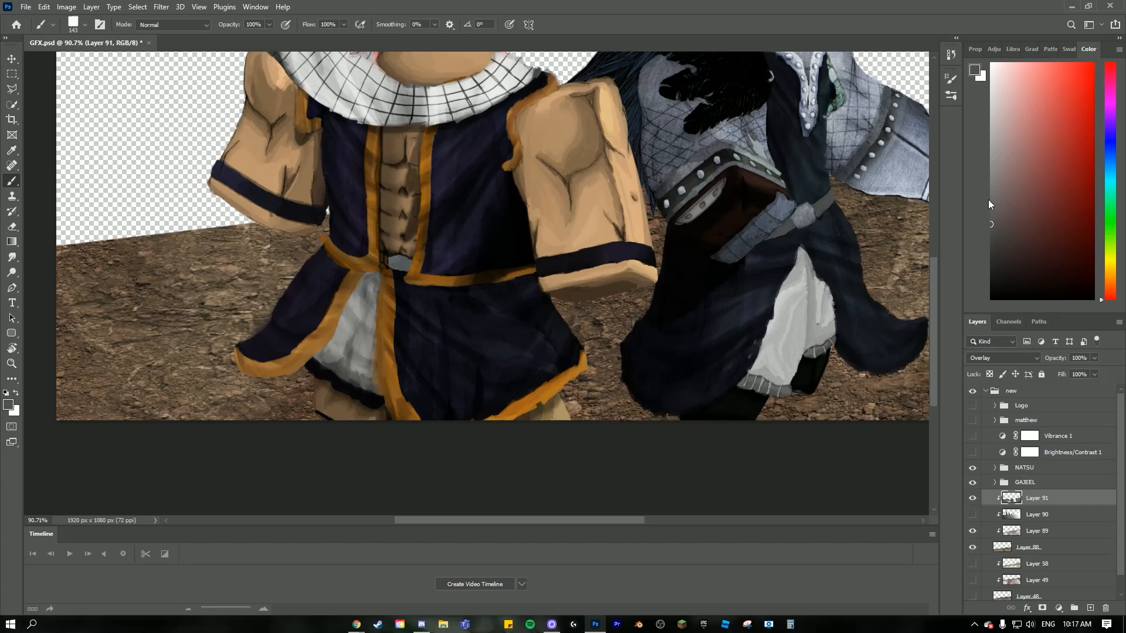
drag(995, 213, 990, 213)
drag(610, 391, 602, 363)
scroll(604, 364, down, 9)
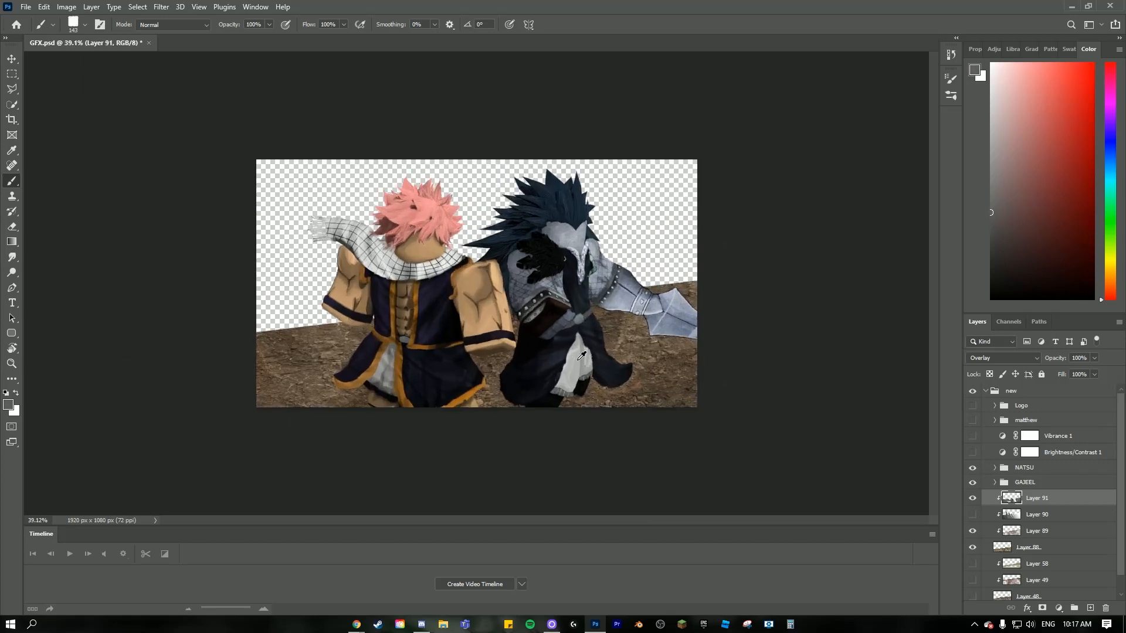
scroll(573, 295, down, 1)
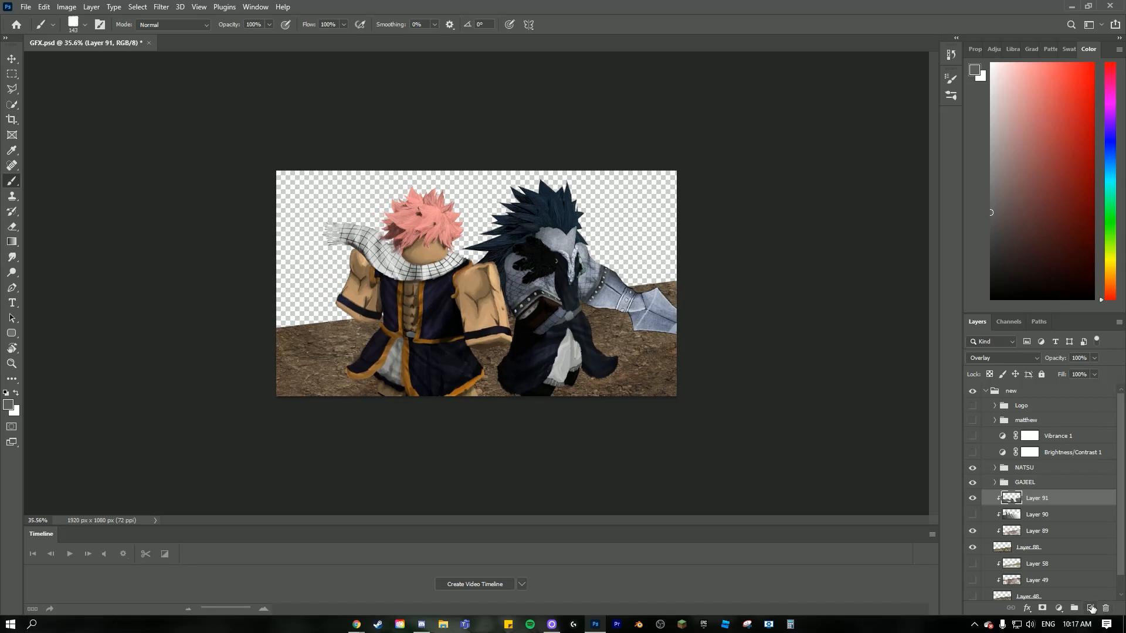
- Add a new clipped layer above the Overlay shading and choose the Soft Round brush with black as the colour
click(1091, 608)
alt+click(1031, 505)
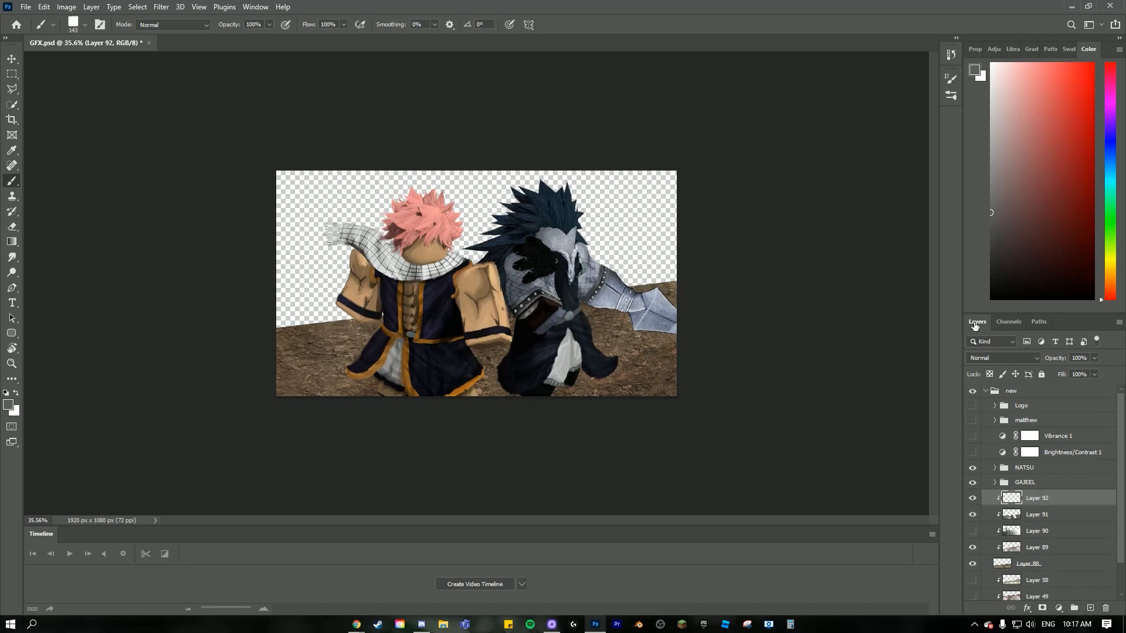
click(73, 25)
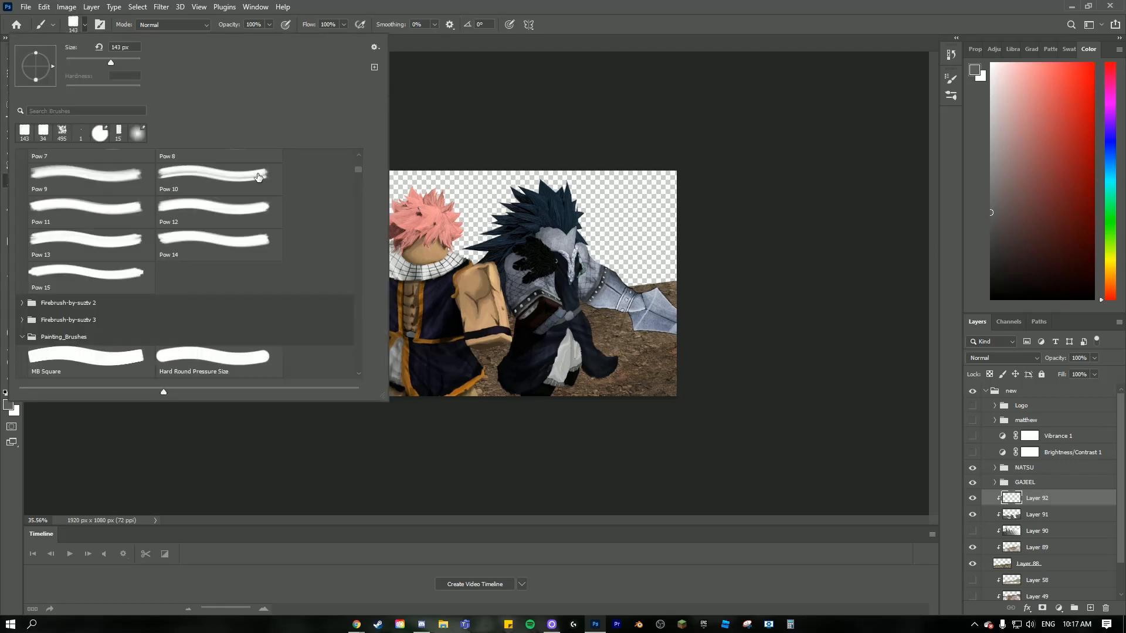
drag(355, 178, 360, 153)
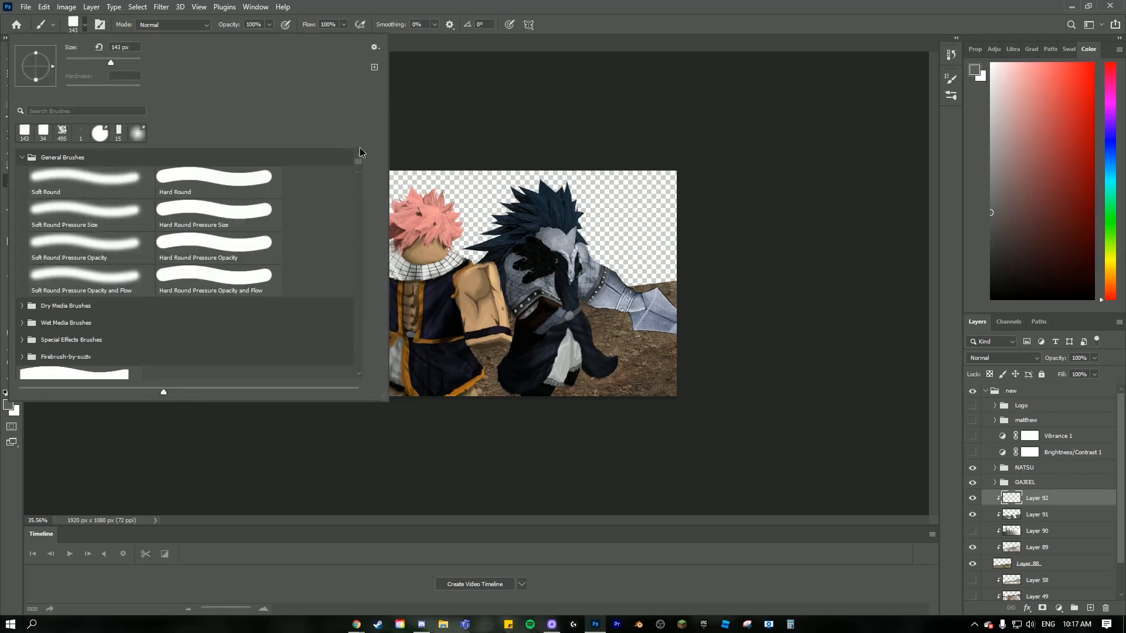
click(36, 174)
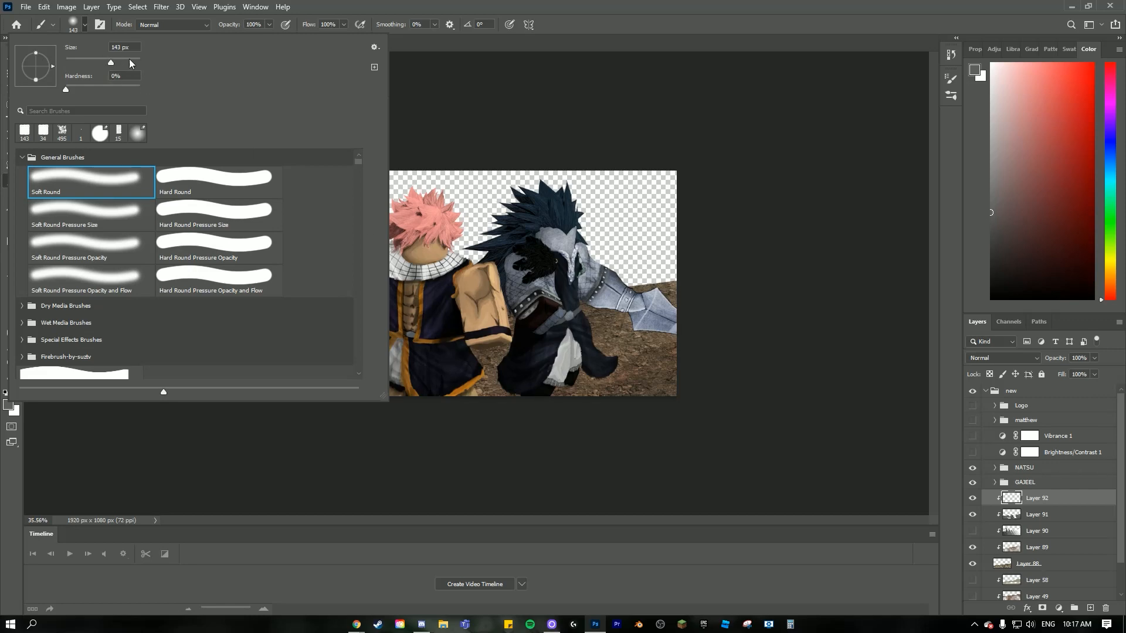
click(626, 439)
scroll(660, 463, up, 5)
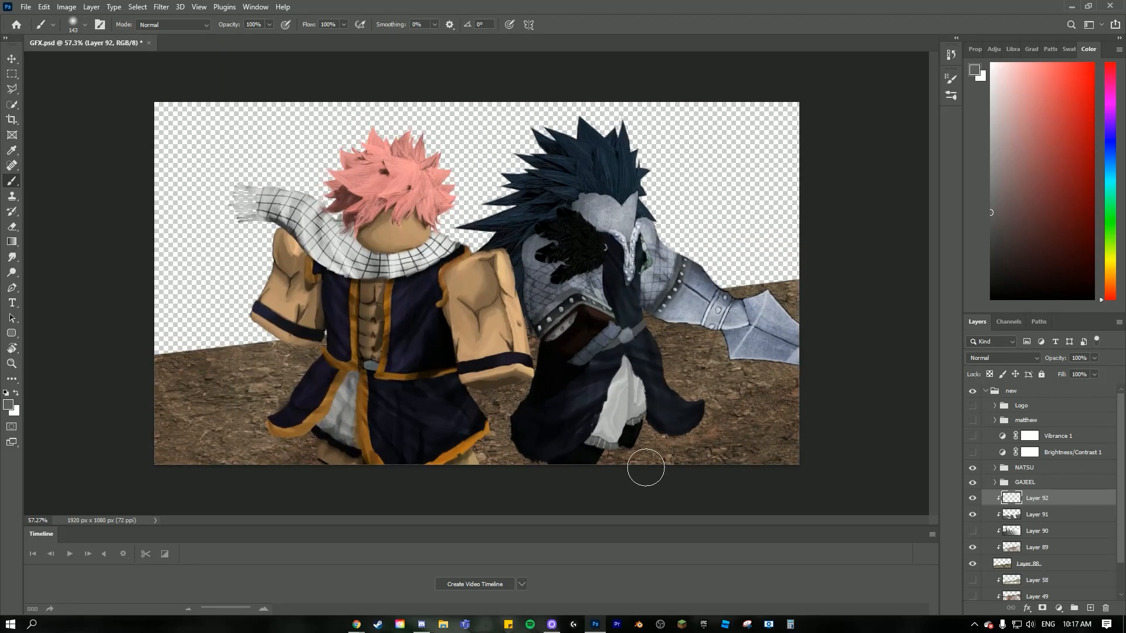
scroll(476, 365, up, 3)
scroll(645, 422, down, 4)
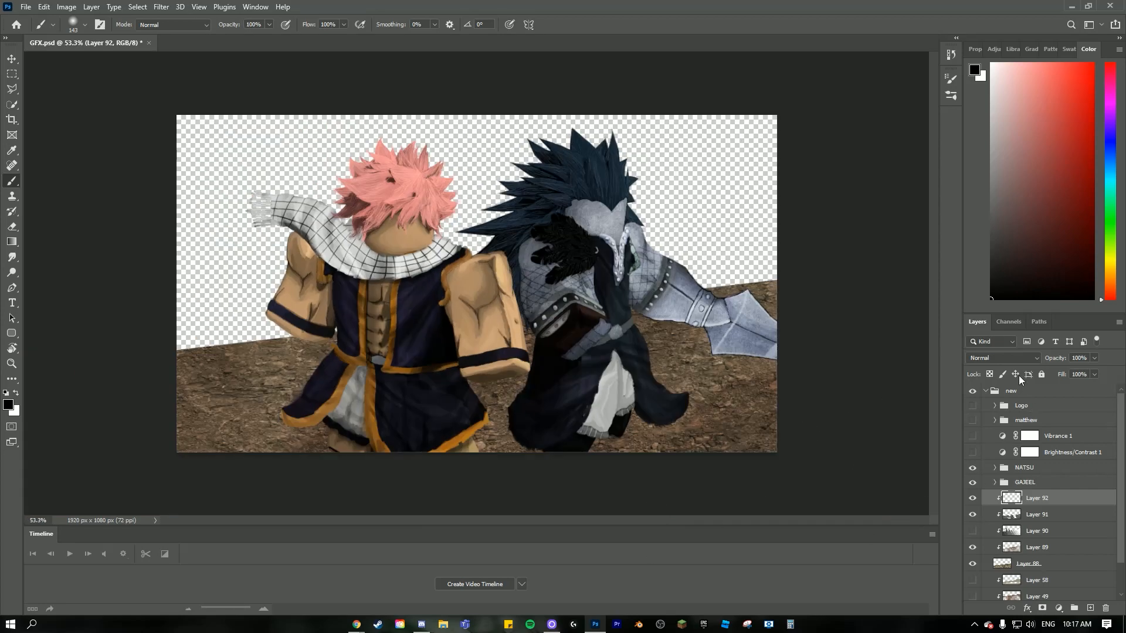
- Paint a soft black contact shadow on the ground around the hem and feet of the blue-haired character
scroll(740, 420, up, 4)
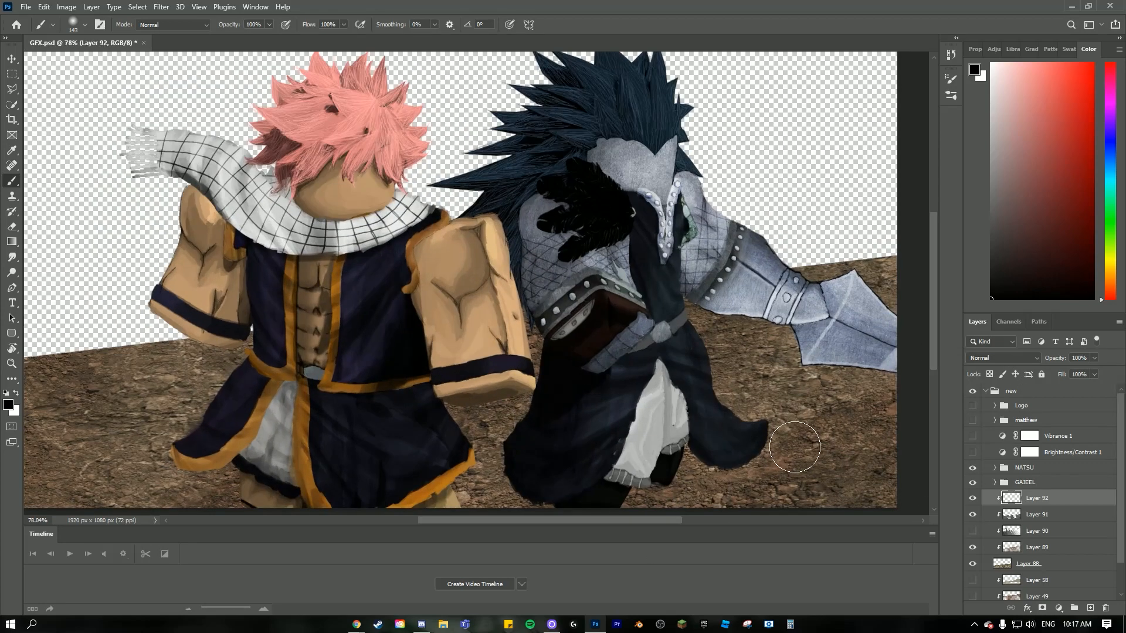
drag(932, 284, 937, 333)
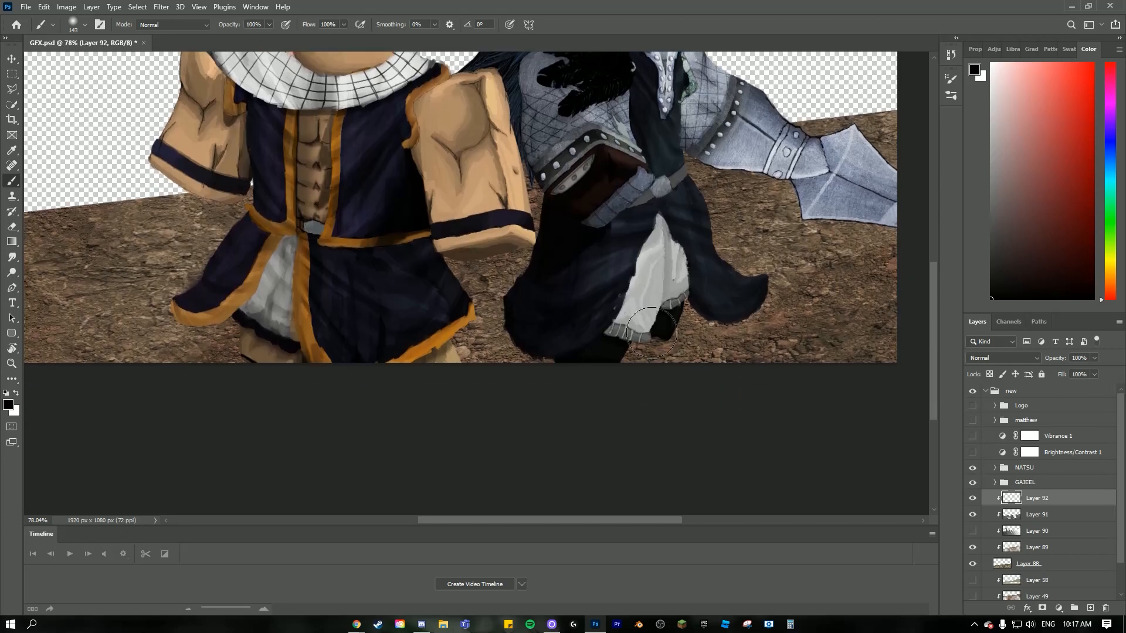
mouse_move(624, 343)
mouse_down()
mouse_move(582, 362)
mouse_move(547, 357)
mouse_move(520, 327)
mouse_up()
mouse_move(677, 305)
mouse_down()
mouse_move(743, 302)
mouse_move(712, 307)
mouse_move(739, 302)
mouse_up()
key(alt)
scroll(739, 303, down, 4)
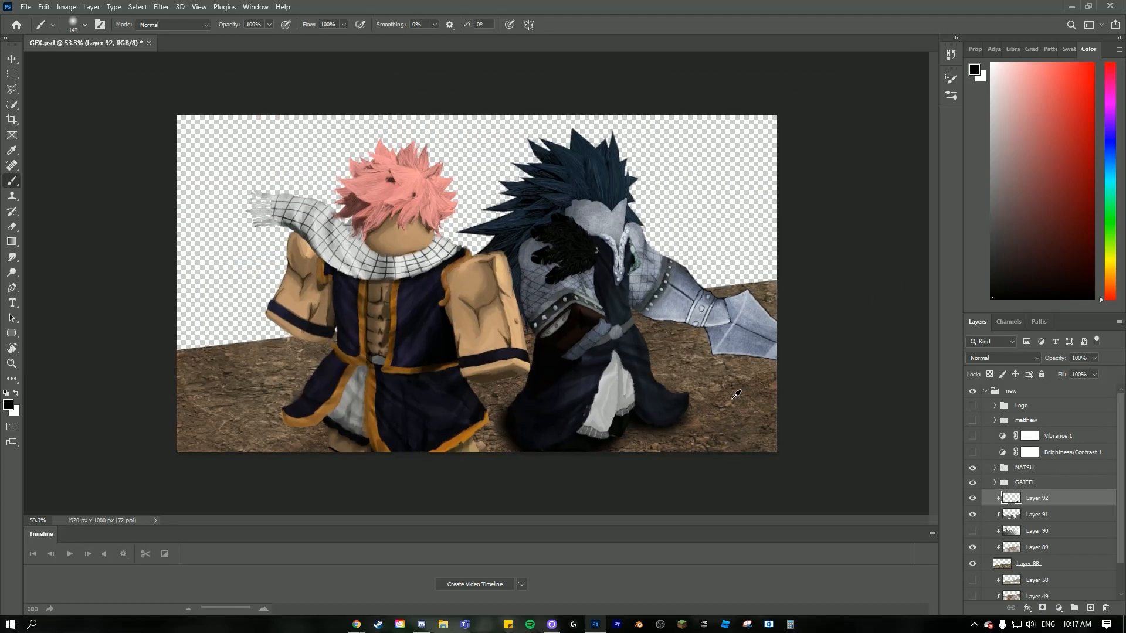
scroll(762, 452, up, 7)
scroll(765, 459, down, 3)
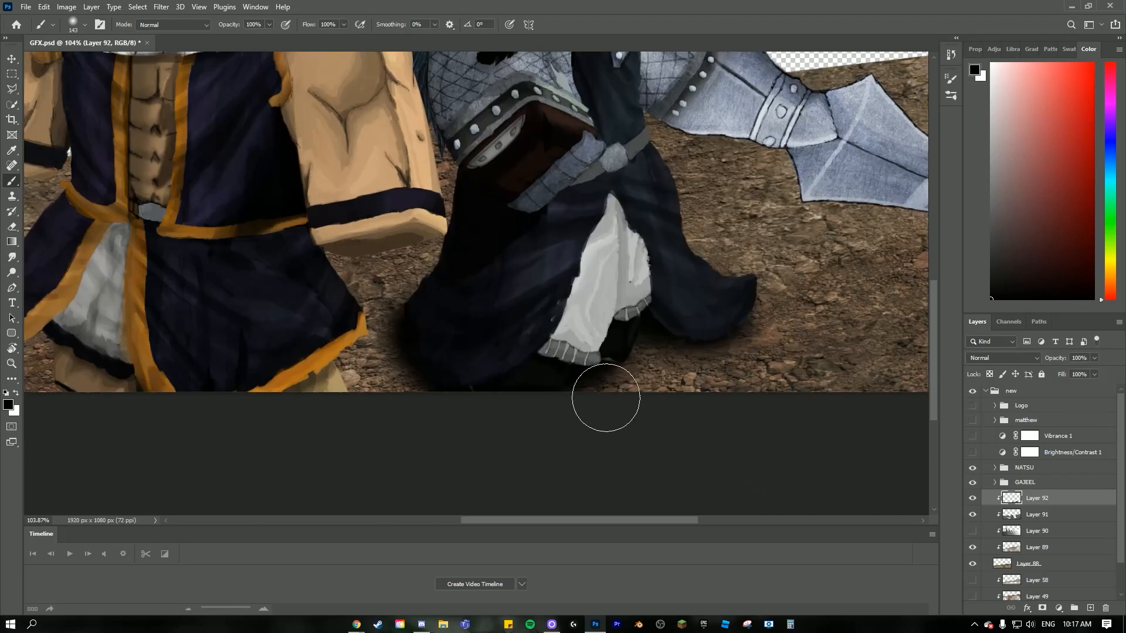
- Toggle the black shadow layer off and on to compare the ground around the blue-haired character's robe
click(972, 500)
scroll(731, 342, up, 2)
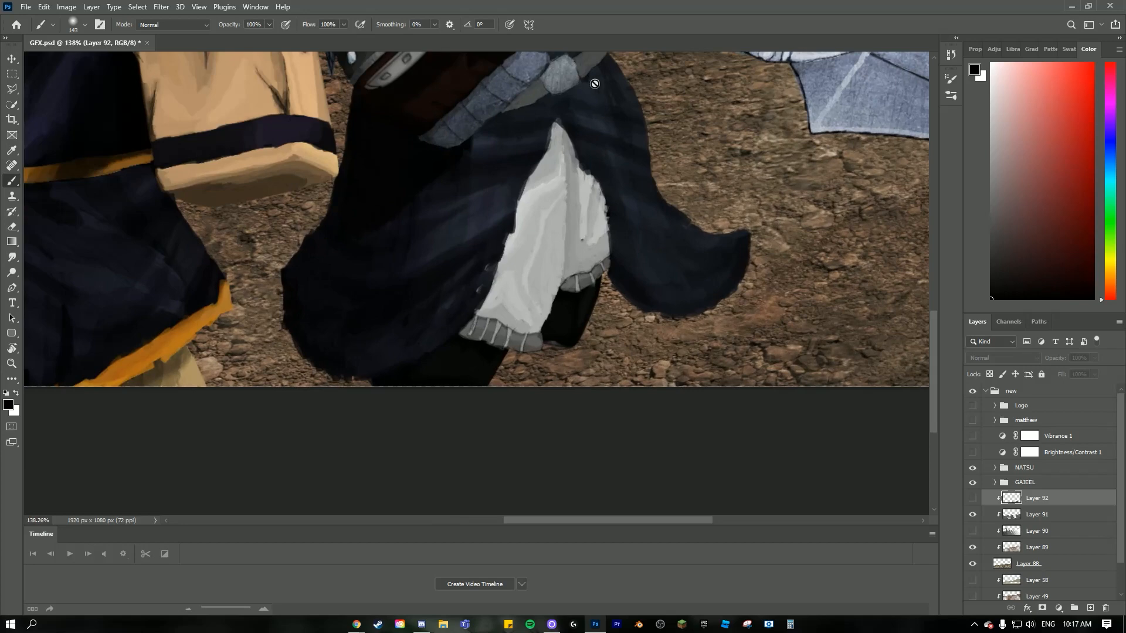
click(972, 498)
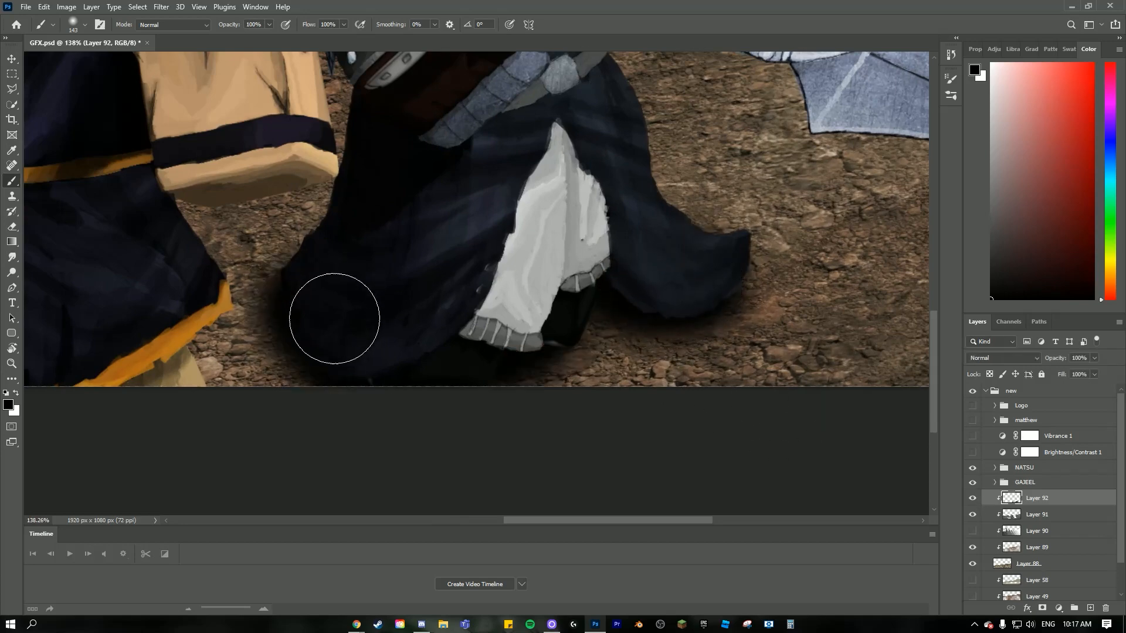
scroll(499, 354, down, 2)
- Extend the soft black shadow up the blue-haired character's robe edge and paint one around the pink-haired character's robe
mouse_move(525, 364)
mouse_down()
mouse_move(406, 323)
mouse_move(392, 304)
mouse_move(401, 282)
mouse_move(384, 287)
mouse_move(413, 185)
mouse_up()
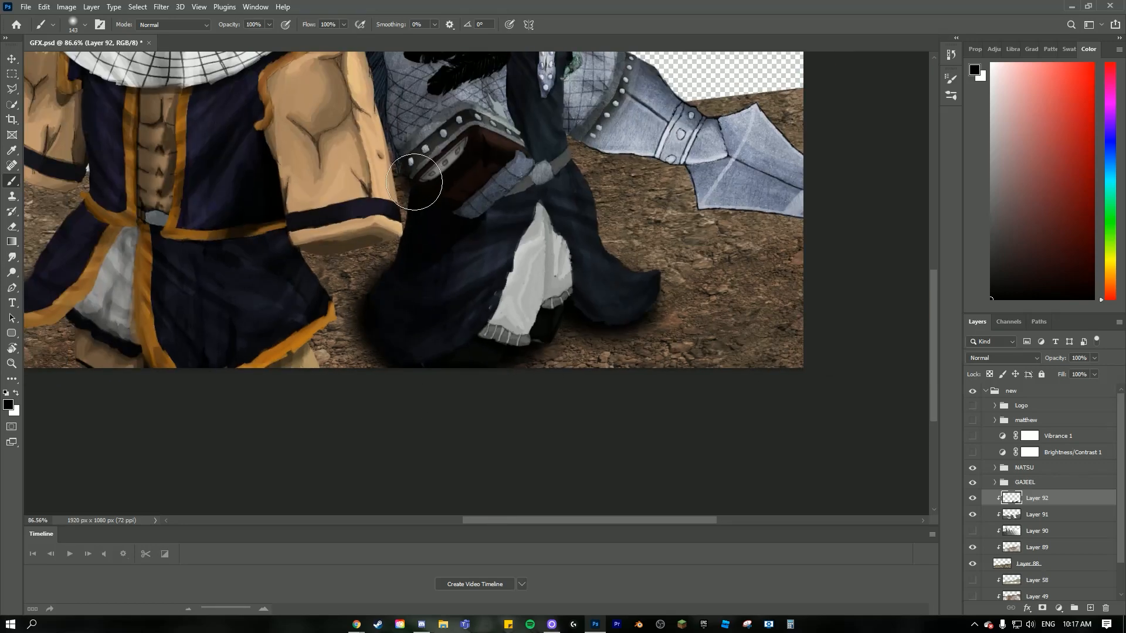
scroll(434, 312, down, 2)
scroll(205, 324, up, 3)
scroll(246, 340, down, 3)
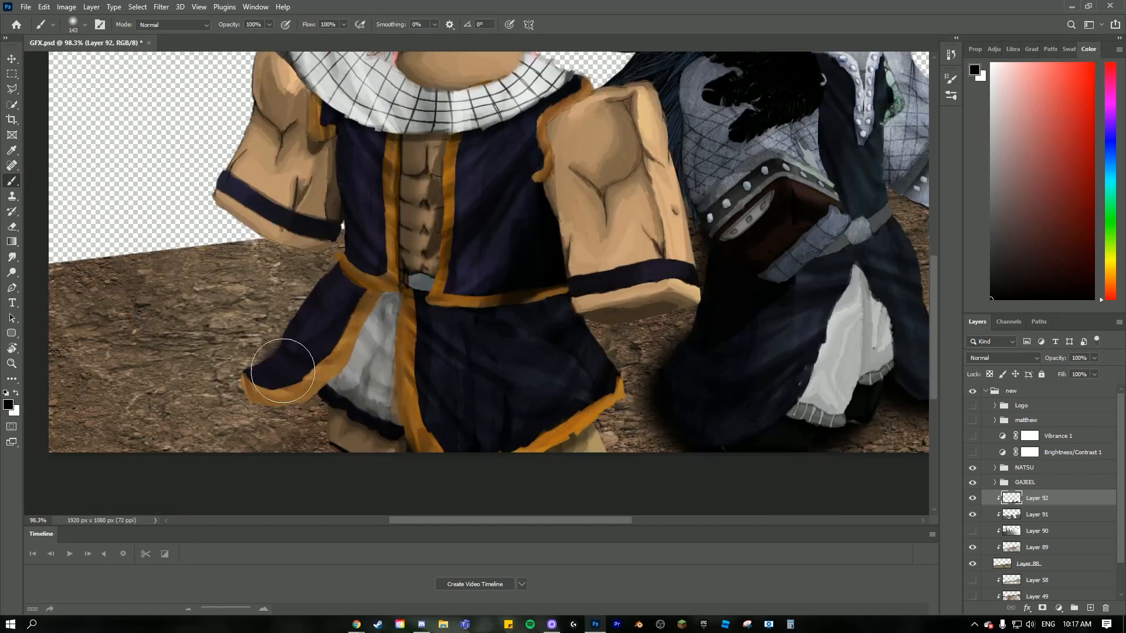
mouse_move(348, 300)
mouse_down()
mouse_move(327, 271)
mouse_move(262, 267)
mouse_move(301, 256)
mouse_move(359, 319)
mouse_move(576, 318)
mouse_move(606, 344)
mouse_move(548, 371)
mouse_up()
scroll(465, 358, down, 4)
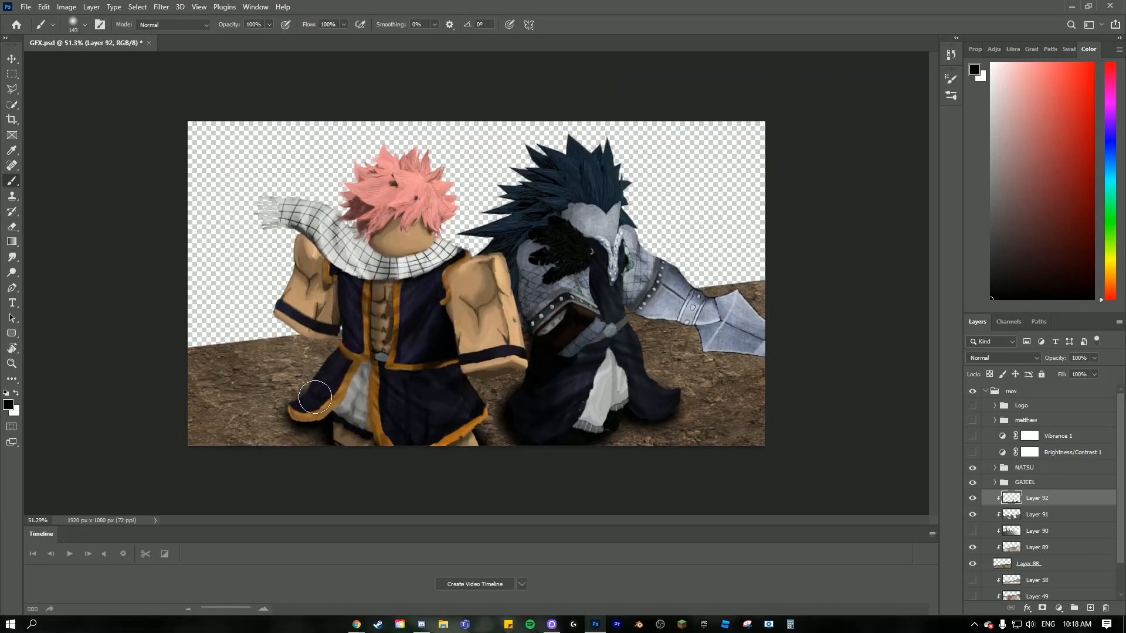
scroll(880, 397, down, 1)
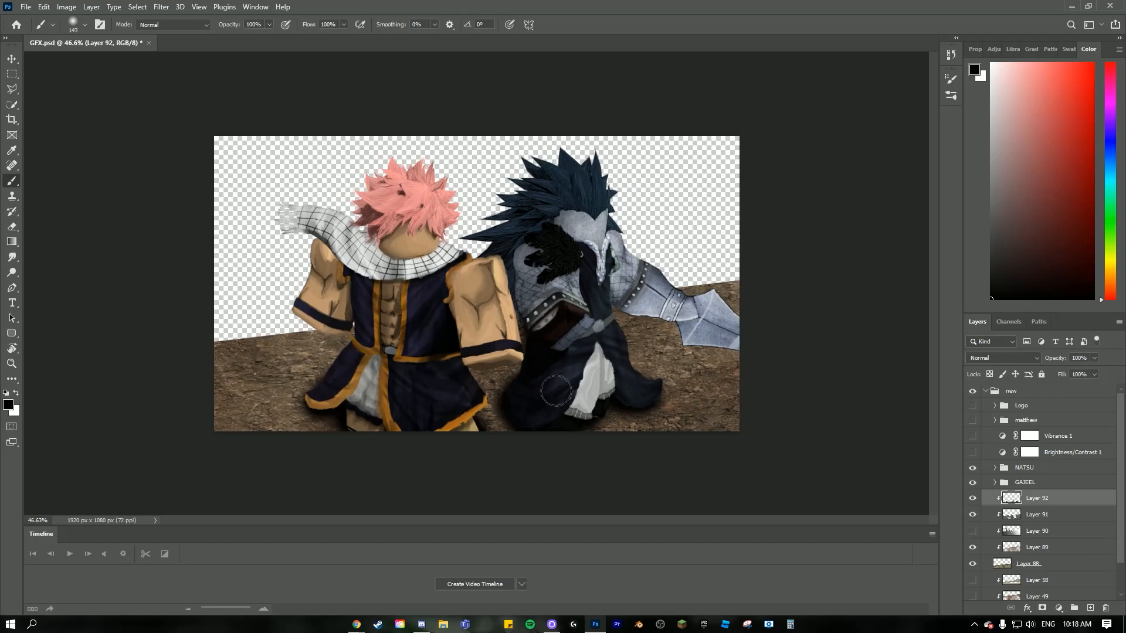
scroll(556, 391, up, 3)
scroll(593, 341, down, 4)
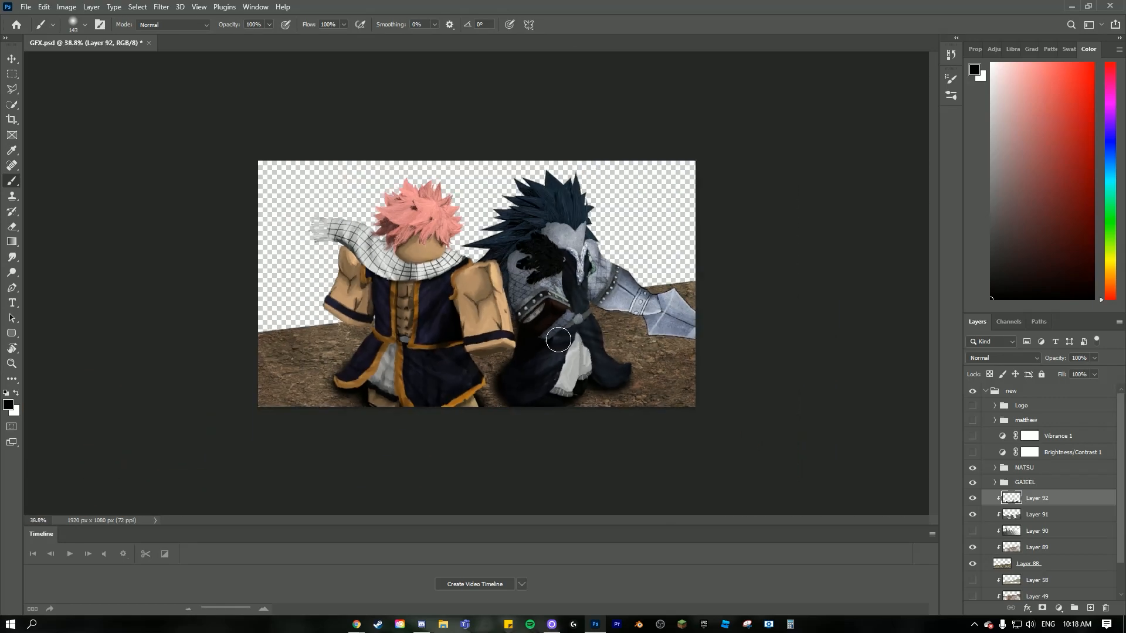
scroll(558, 339, up, 3)
scroll(509, 358, down, 2)
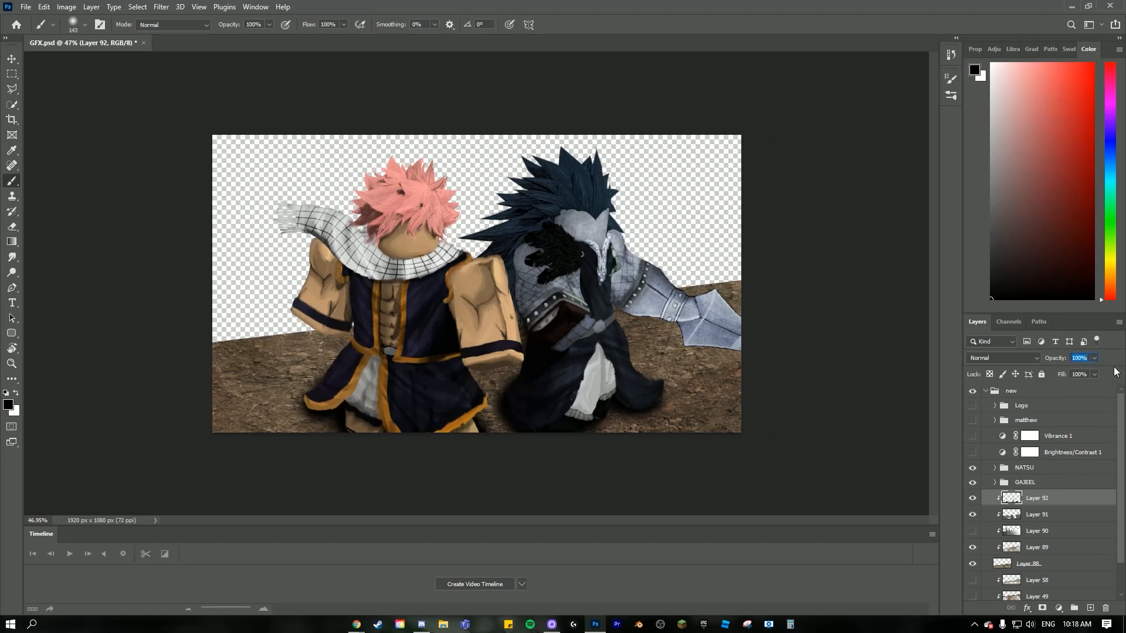
- Set the black shadow layer's opacity to 60%
text(70)
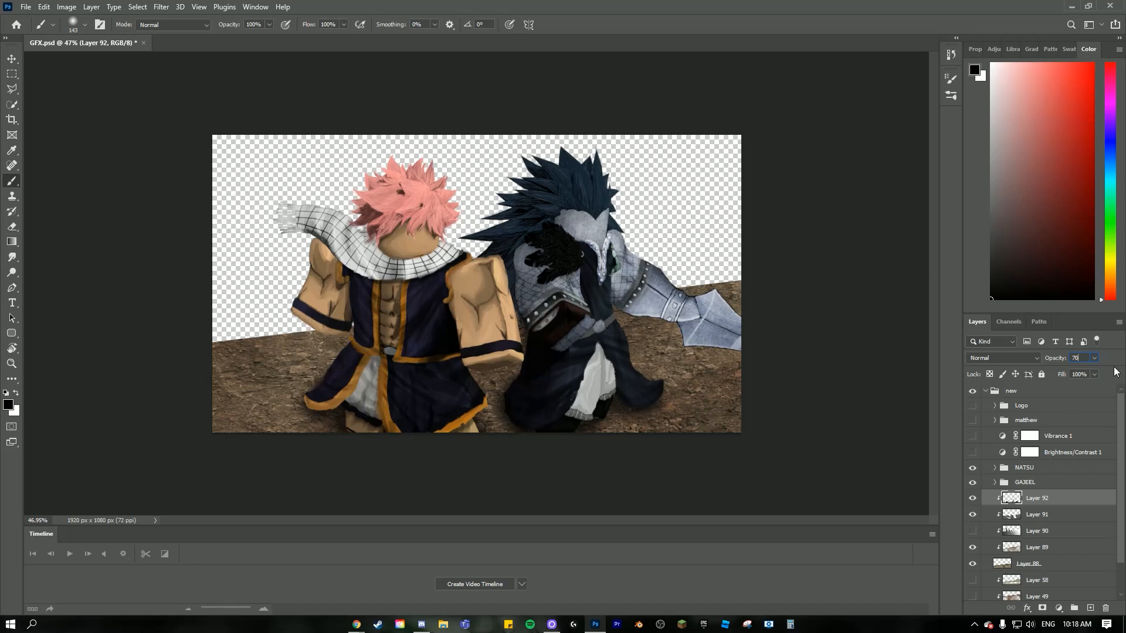
key(BackSpace)
key(BackSpace)
text(60)
key(Return)
scroll(440, 452, up, 2)
scroll(489, 455, down, 2)
- Soften the base ground layer's upper edge on both sides with the textured Eraser at 25% opacity
click(1015, 566)
scroll(1021, 536, down, 1)
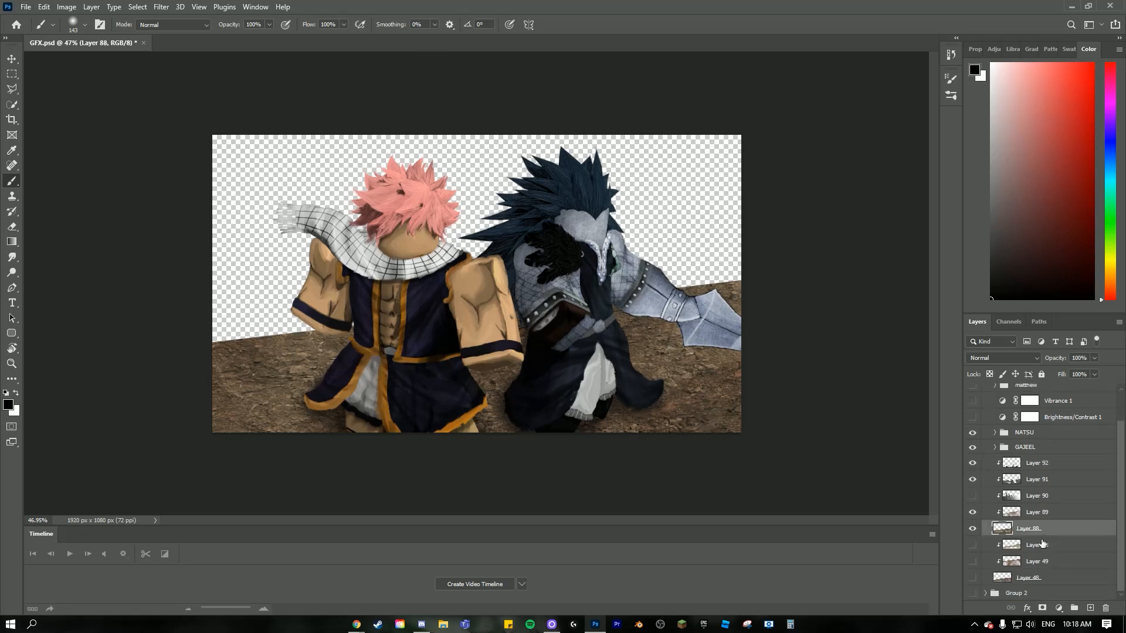
click(12, 226)
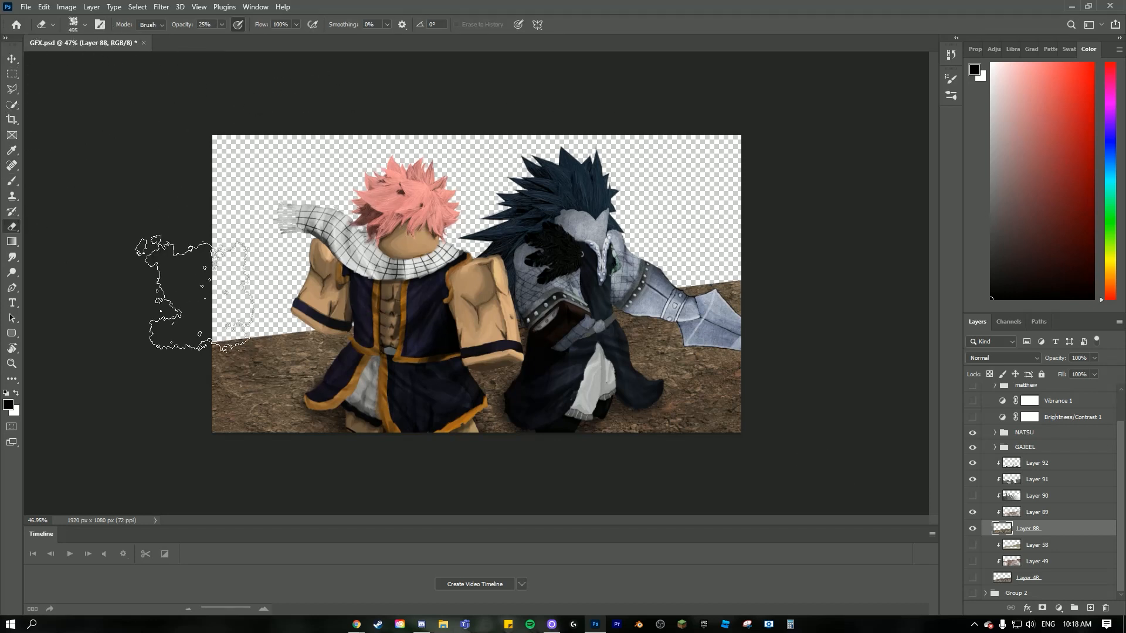
drag(188, 302, 320, 278)
mouse_move(697, 234)
mouse_down()
mouse_move(684, 227)
mouse_move(619, 249)
mouse_move(715, 232)
mouse_up()
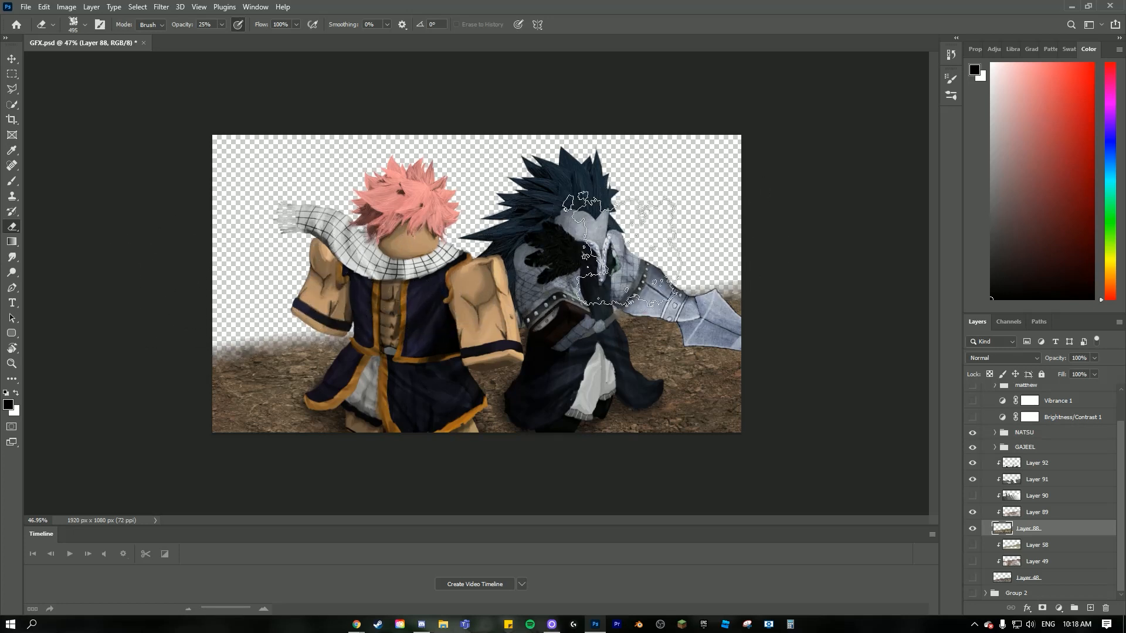
scroll(610, 343, down, 2)
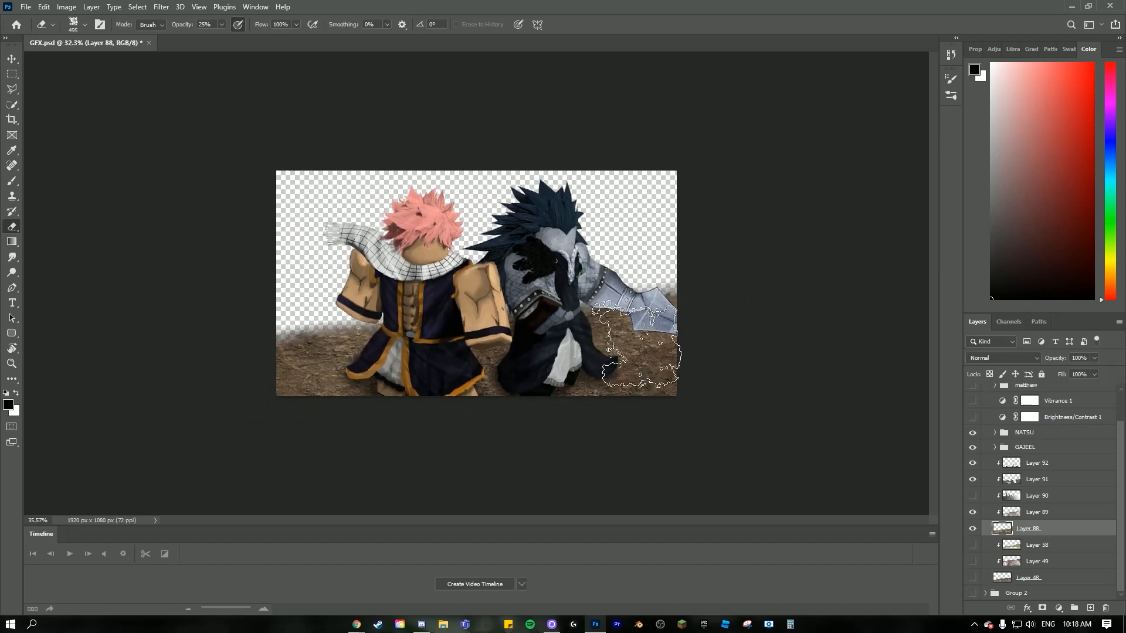
scroll(639, 349, up, 2)
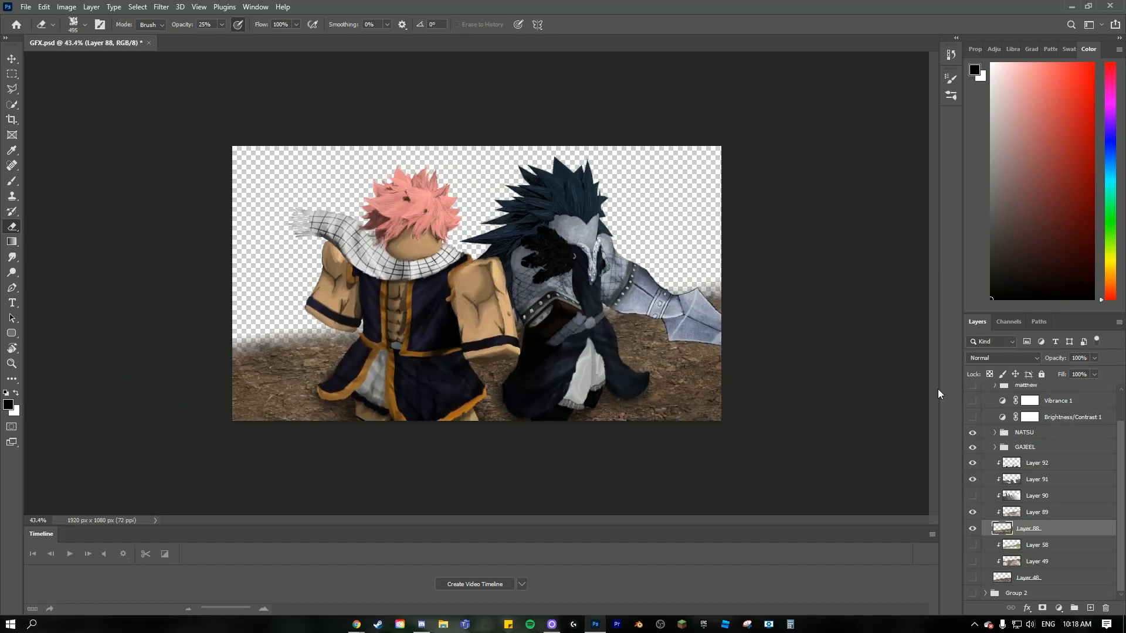
- Add a new layer above the ground shadow layer and choose the Cloud1467 brush for painting
click(1090, 608)
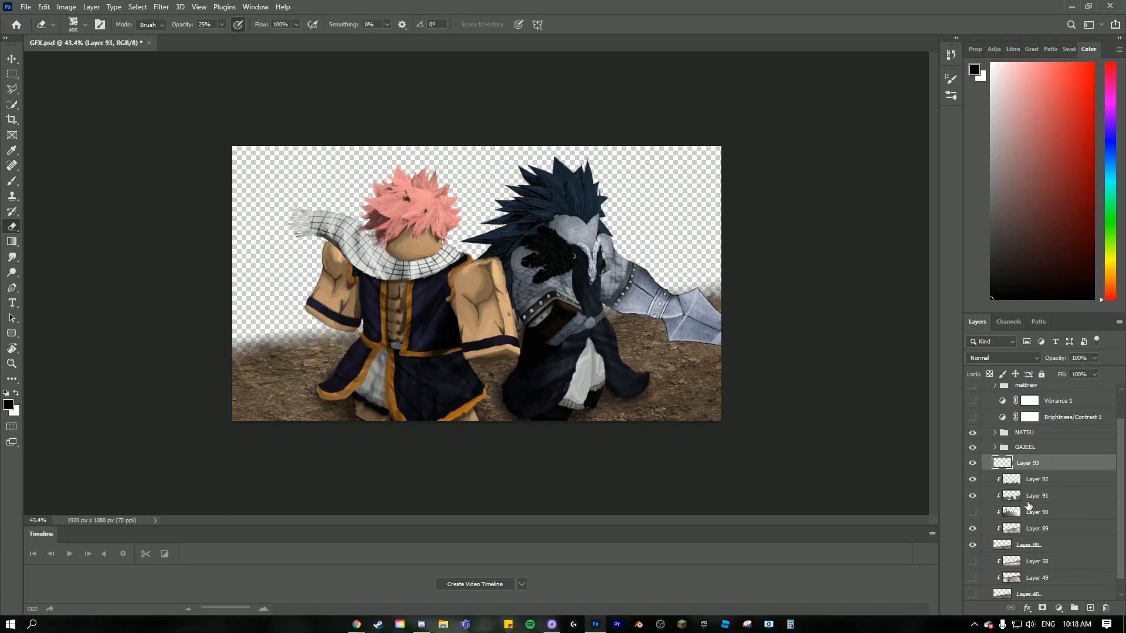
click(13, 181)
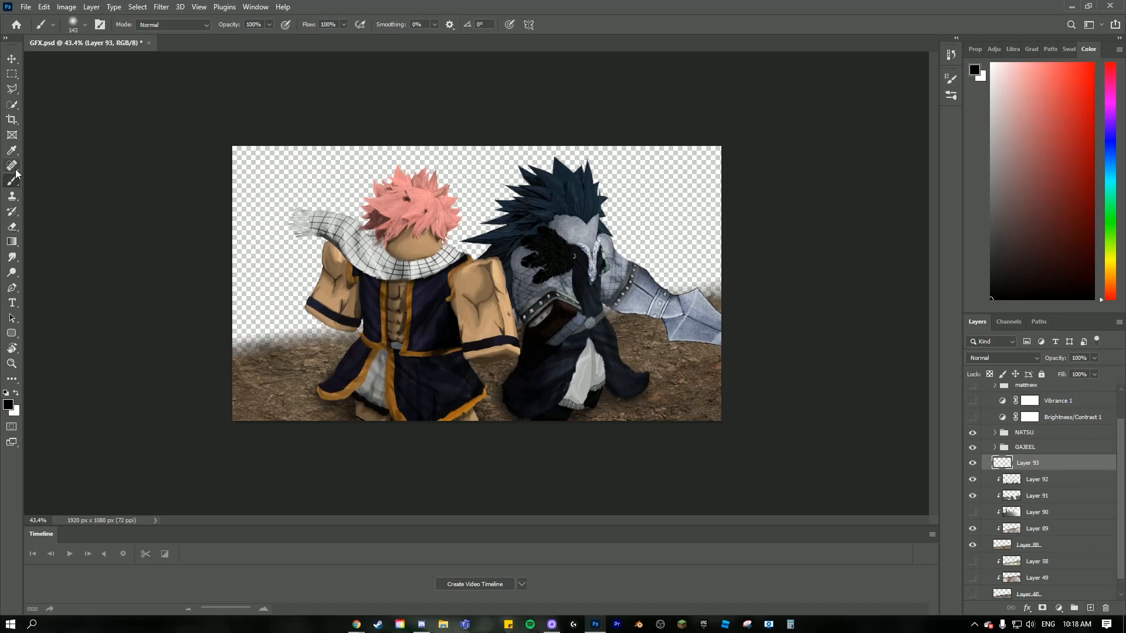
click(75, 28)
mouse_move(357, 164)
mouse_down()
mouse_move(357, 326)
mouse_move(360, 201)
mouse_up()
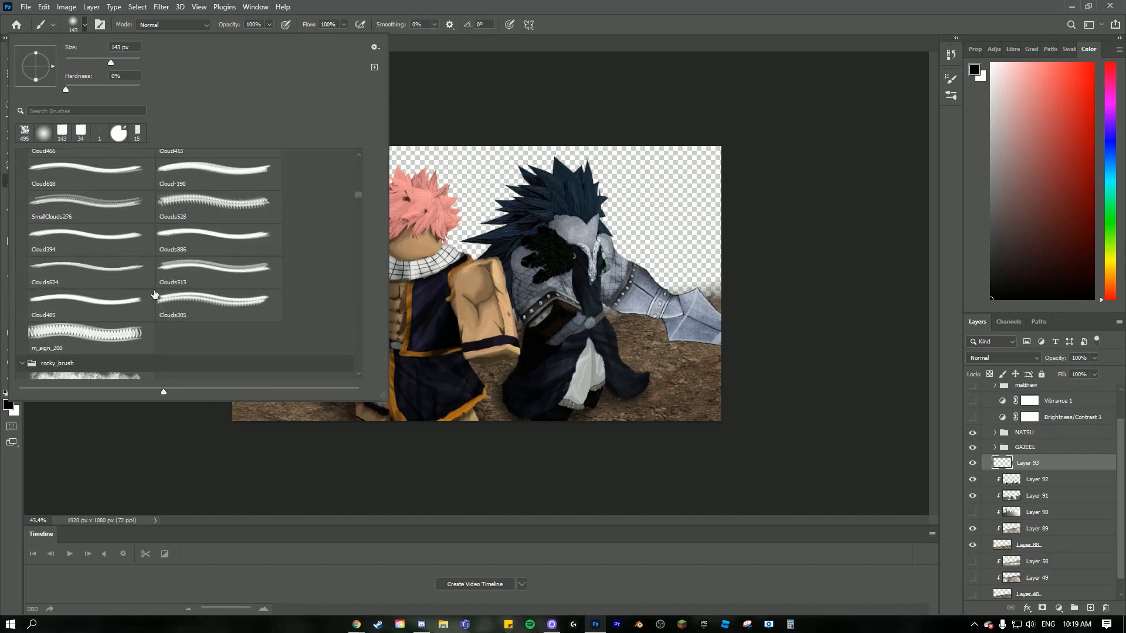
scroll(153, 294, up, 6)
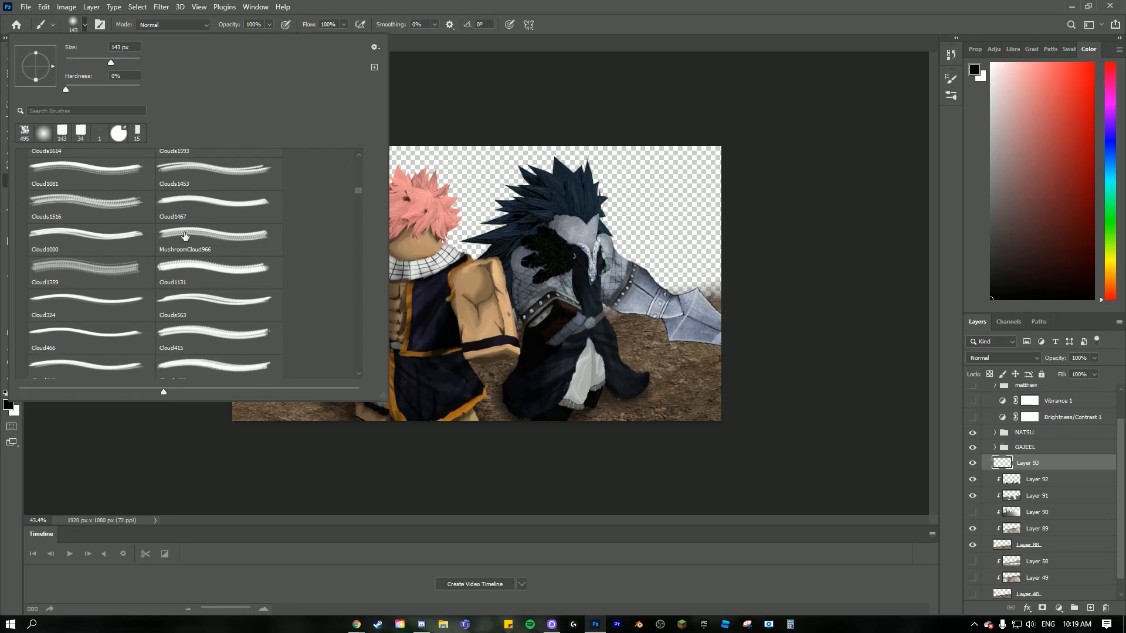
click(176, 201)
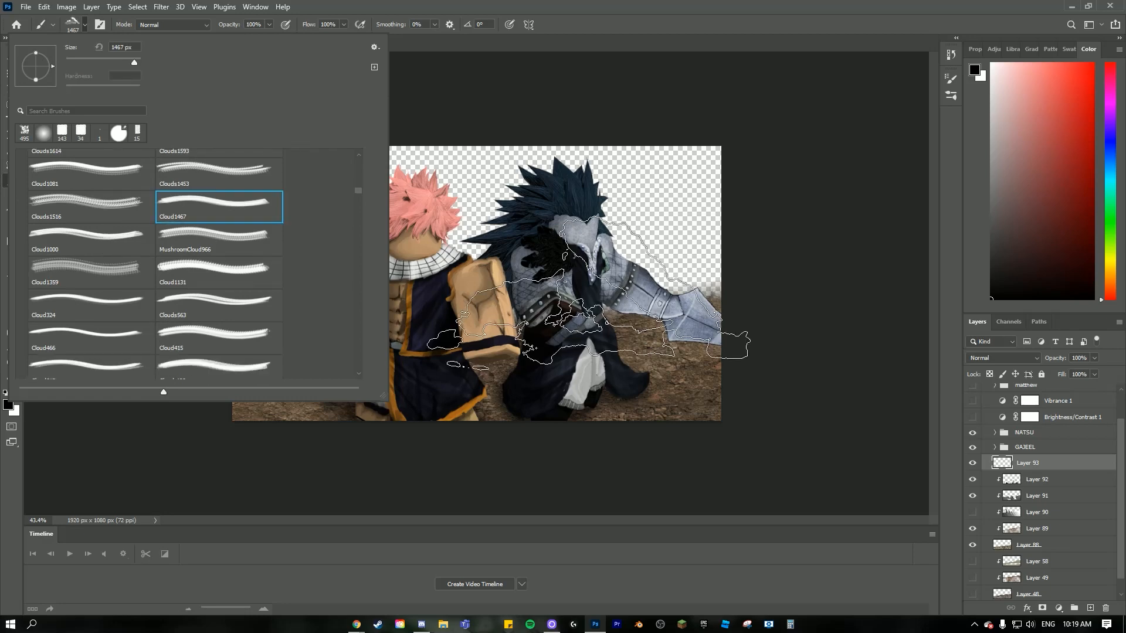
- Try several brushes from the Clouds-by-Mila set and choose Cloud466 for painting
click(230, 297)
scroll(204, 319, down, 1)
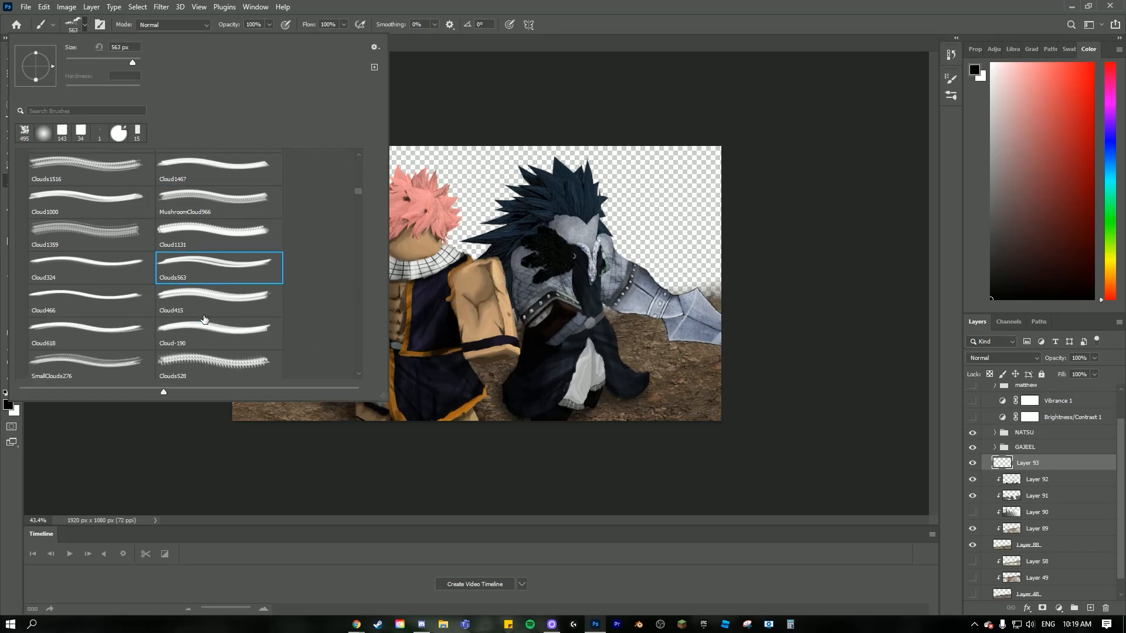
click(201, 298)
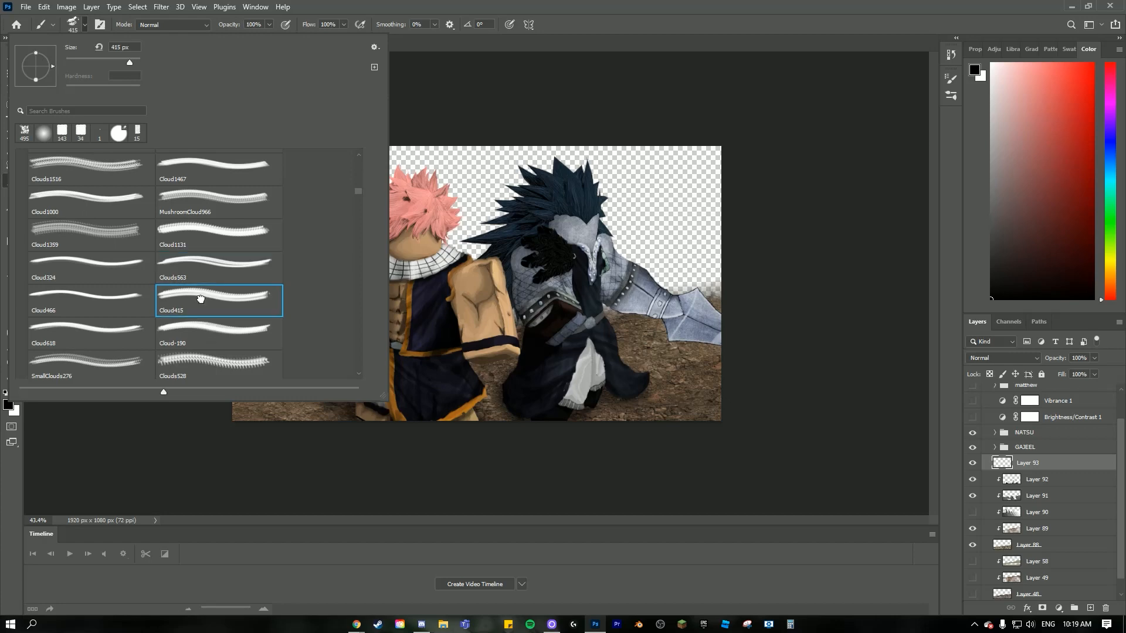
click(223, 338)
scroll(174, 278, up, 1)
click(88, 254)
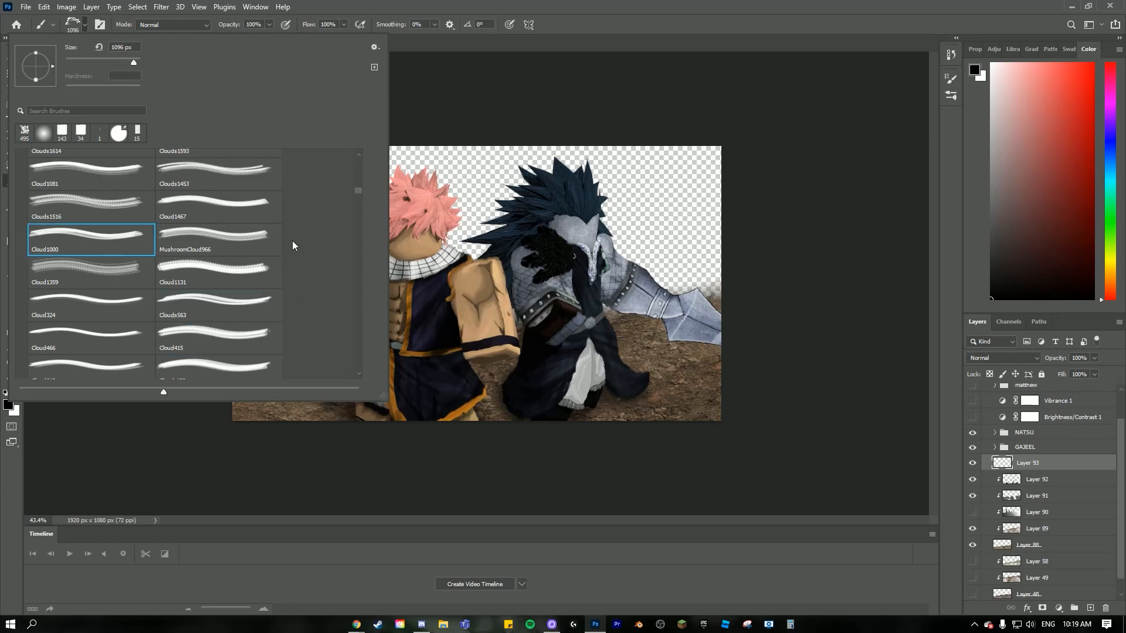
scroll(176, 258, up, 2)
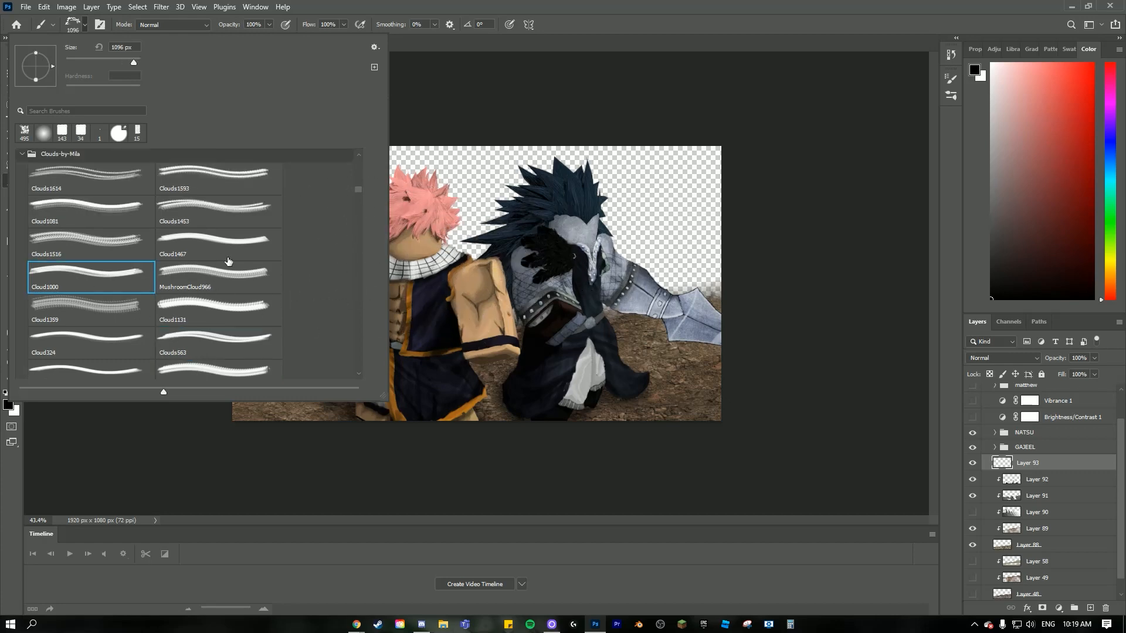
click(223, 261)
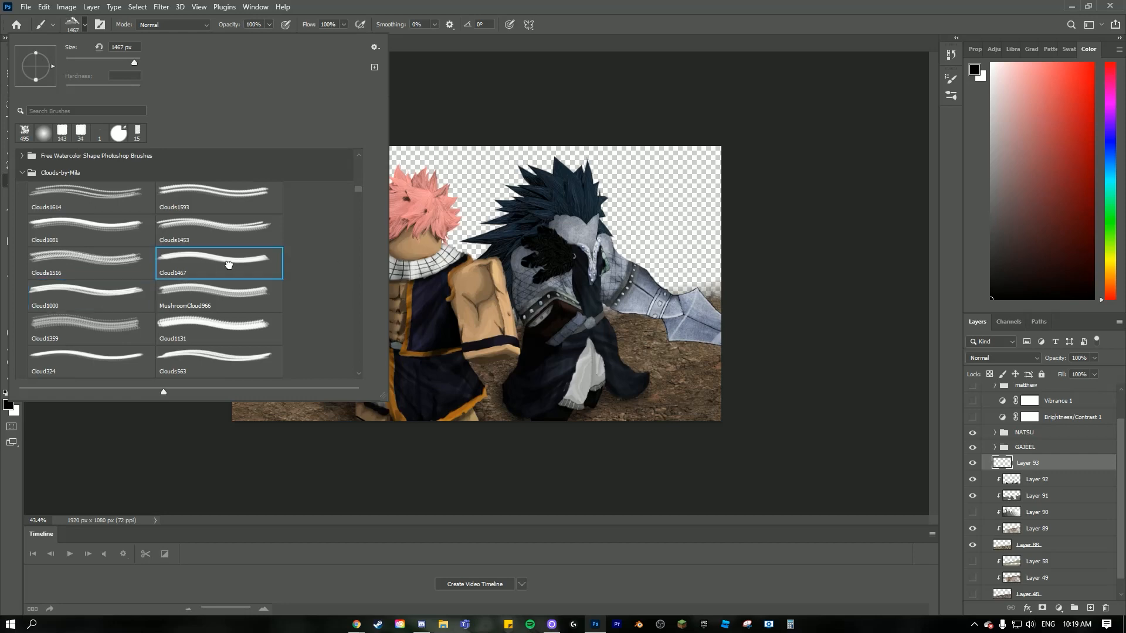
click(214, 197)
scroll(200, 300, down, 3)
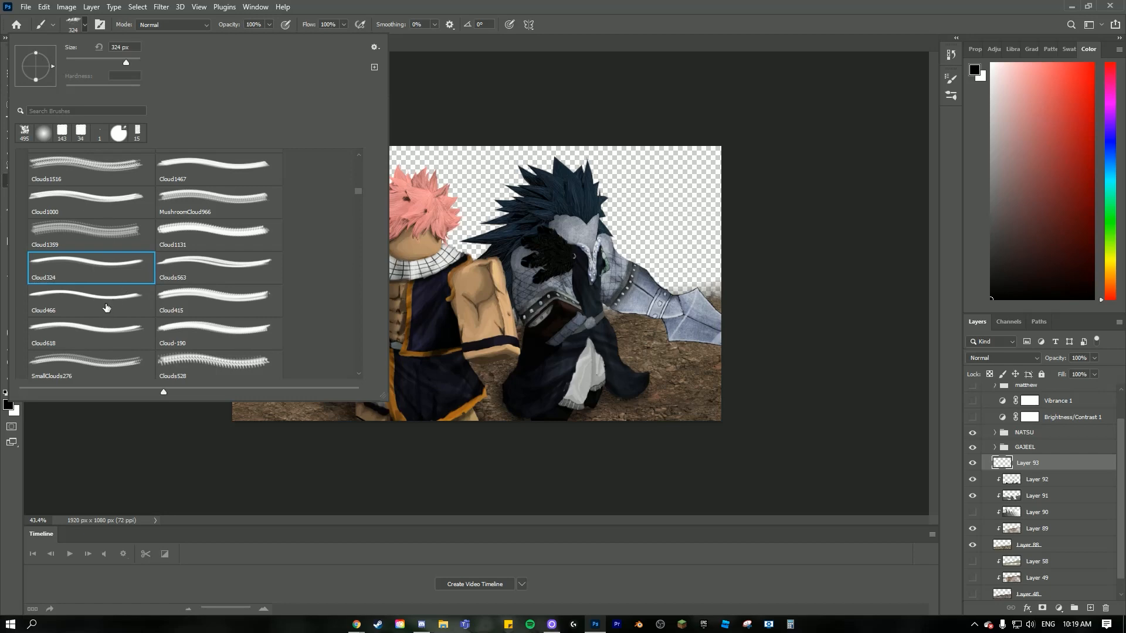
click(151, 305)
scroll(477, 286, up, 2)
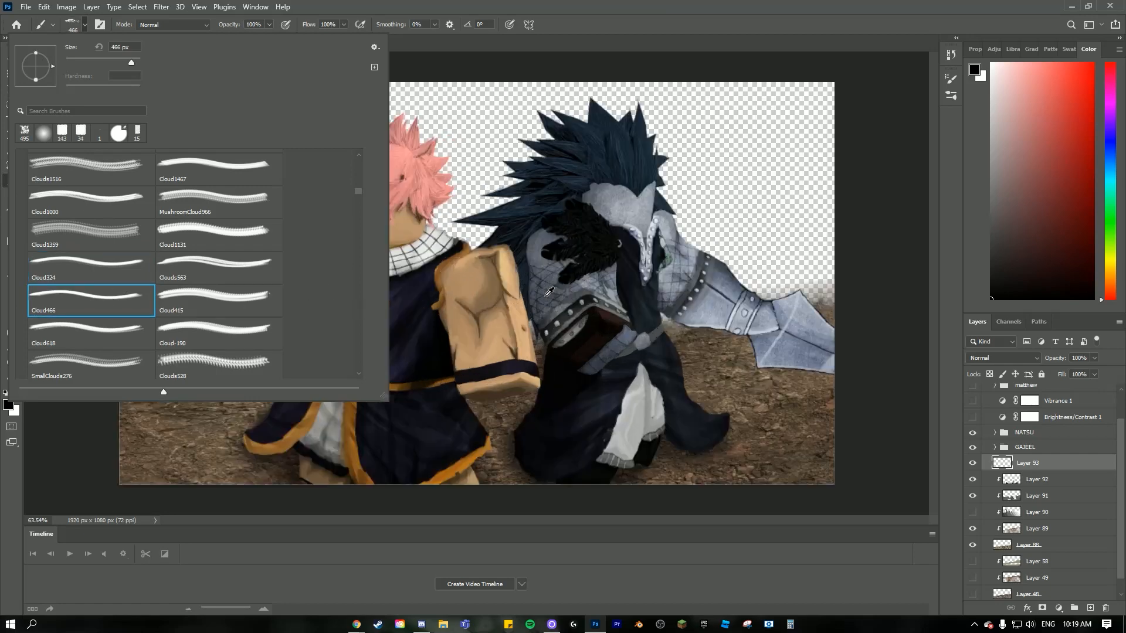
click(84, 25)
scroll(496, 256, down, 3)
scroll(439, 414, up, 1)
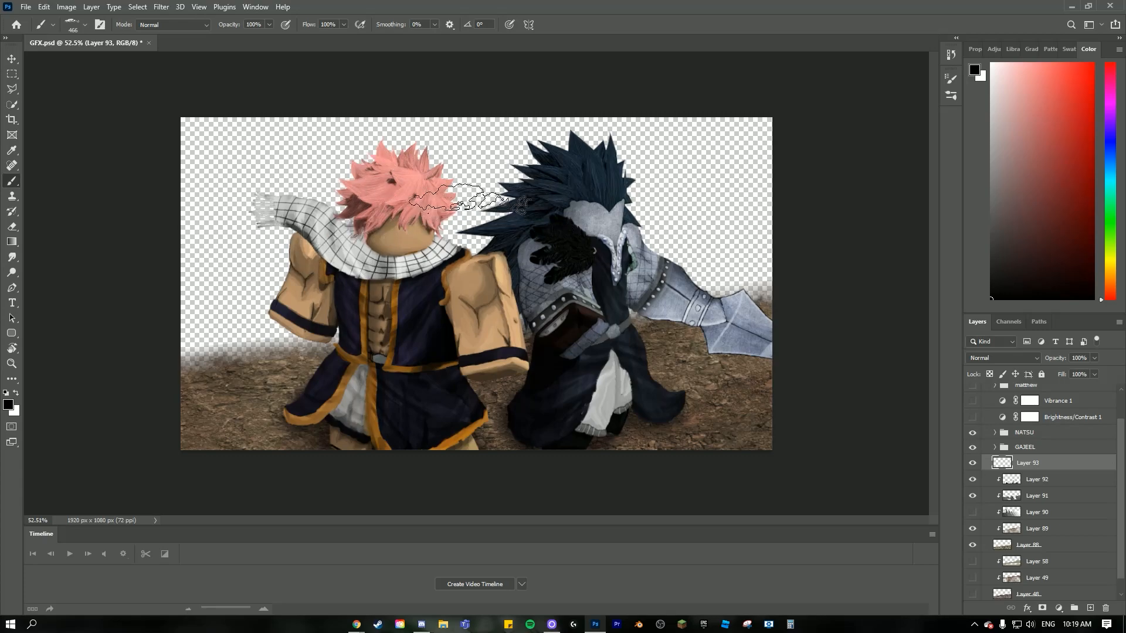
key(r)
mouse_move(490, 194)
mouse_down()
mouse_move(508, 197)
mouse_move(462, 373)
mouse_move(520, 204)
mouse_move(564, 305)
mouse_move(445, 240)
mouse_move(520, 219)
mouse_move(469, 199)
mouse_move(491, 178)
mouse_up()
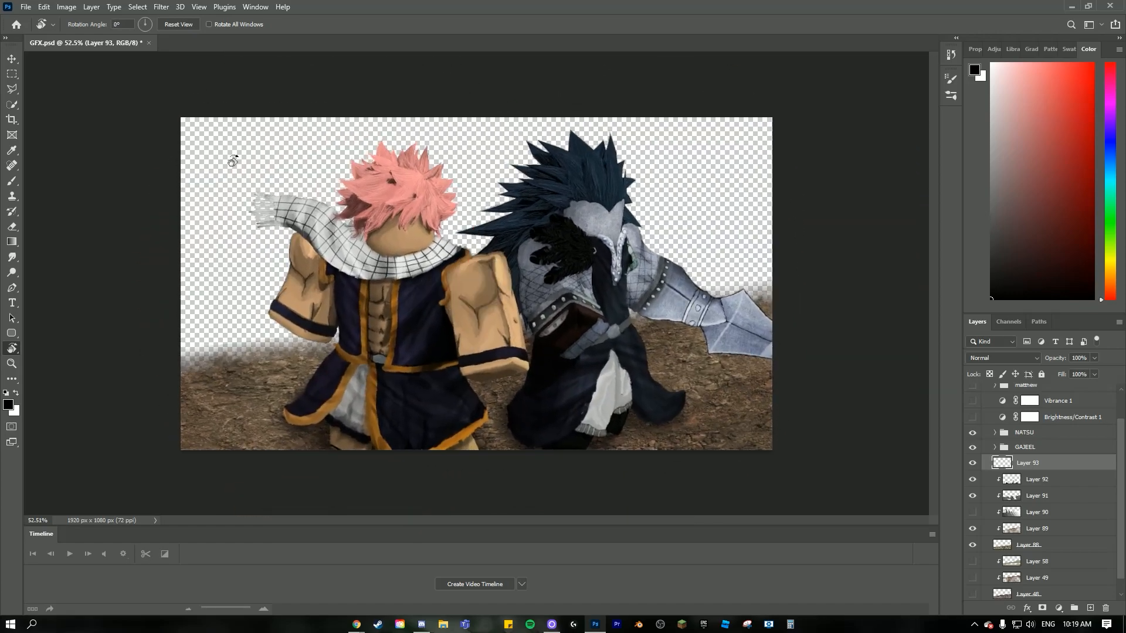
key(b)
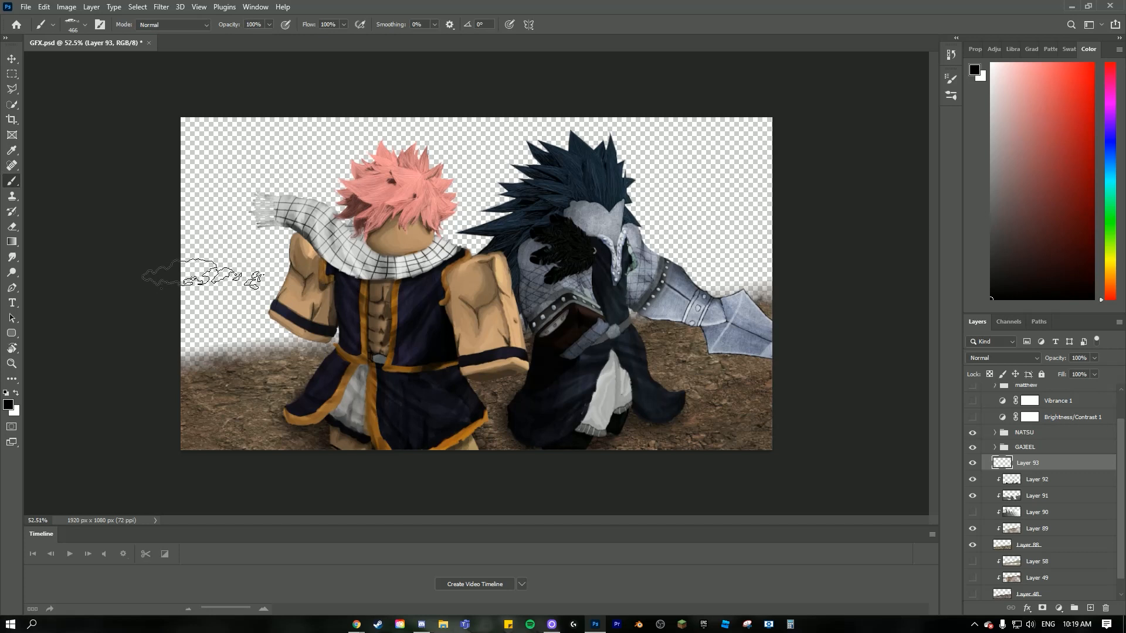
key(e)
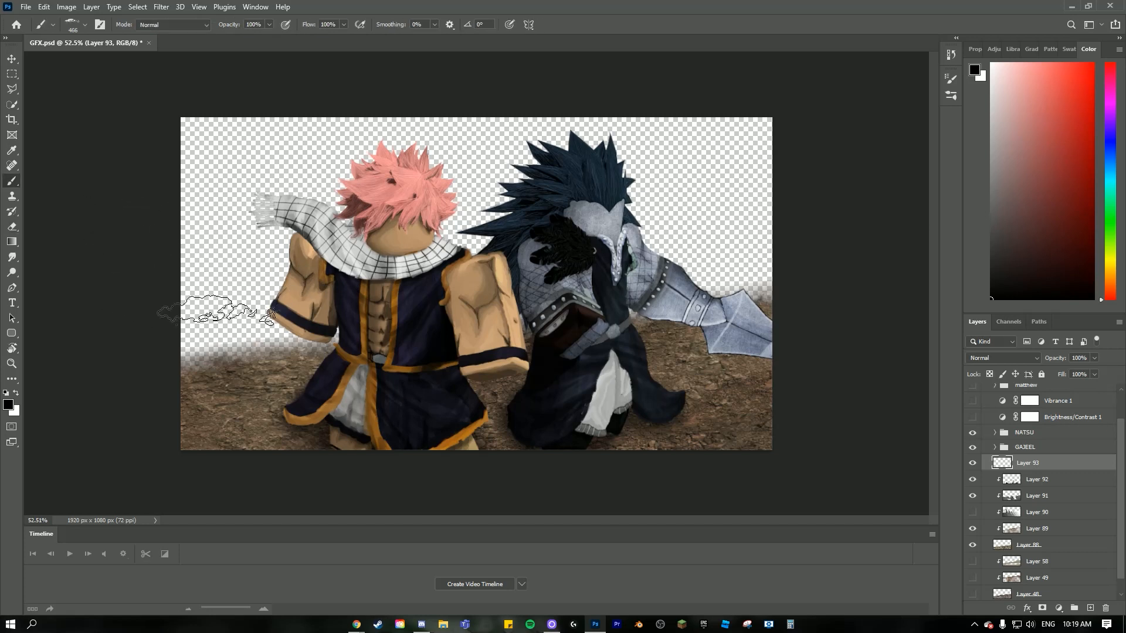
key(r)
mouse_move(306, 230)
mouse_down()
mouse_move(300, 258)
mouse_move(396, 220)
mouse_up()
key(b)
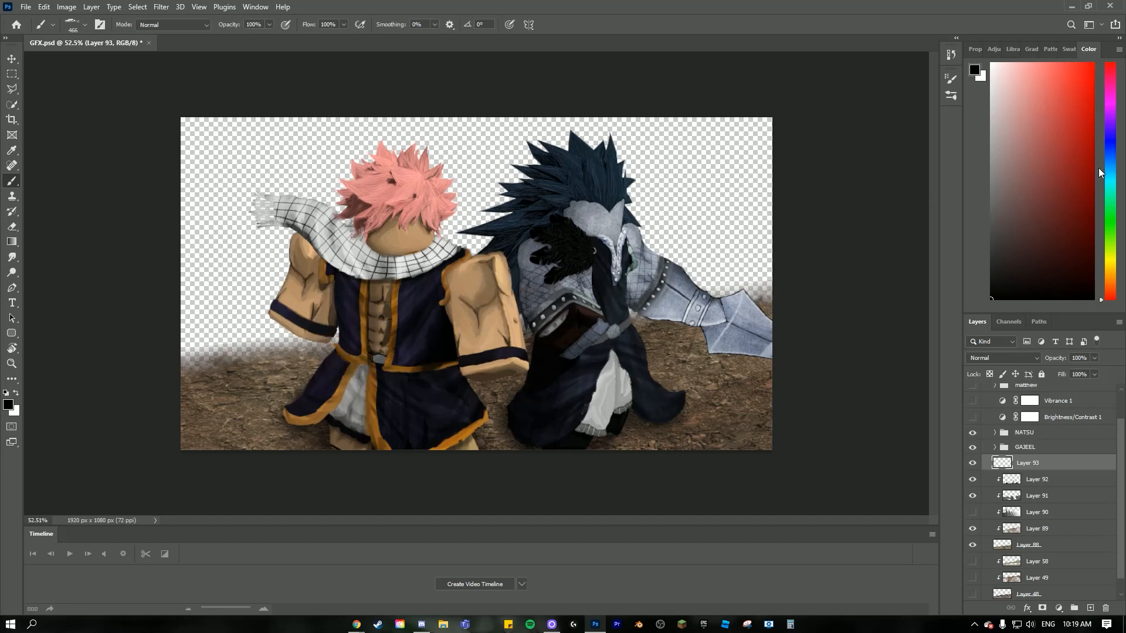
- Try painting pale yellow clouds along the ground's horizon beside the pink-haired character, and undo the stroke
drag(1113, 264, 1113, 266)
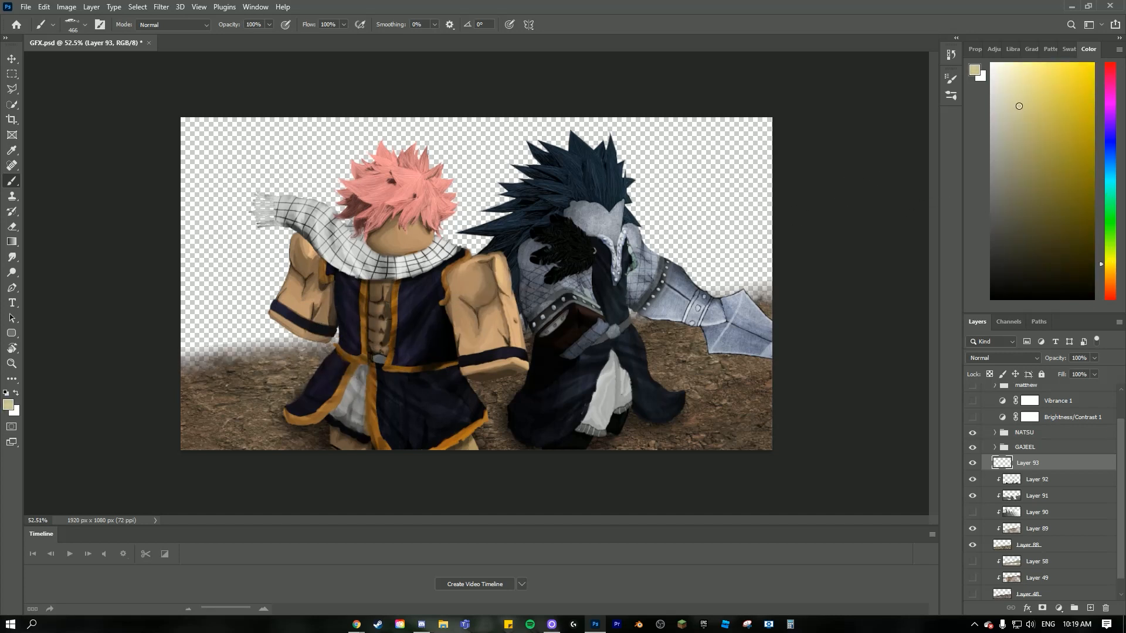
click(252, 355)
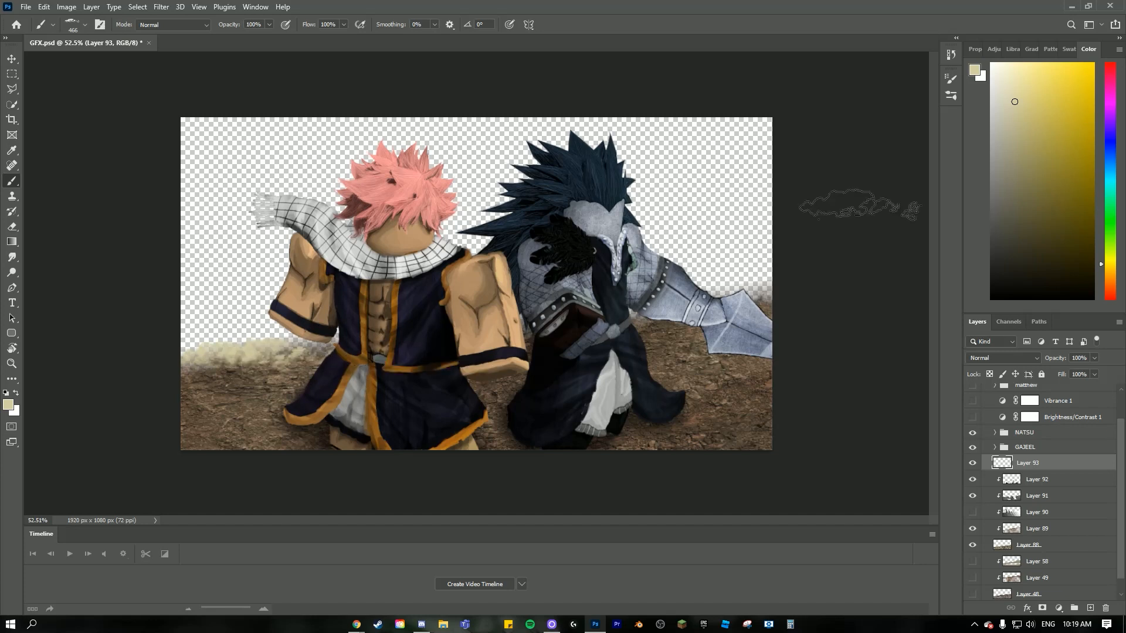
key(ctrl+z)
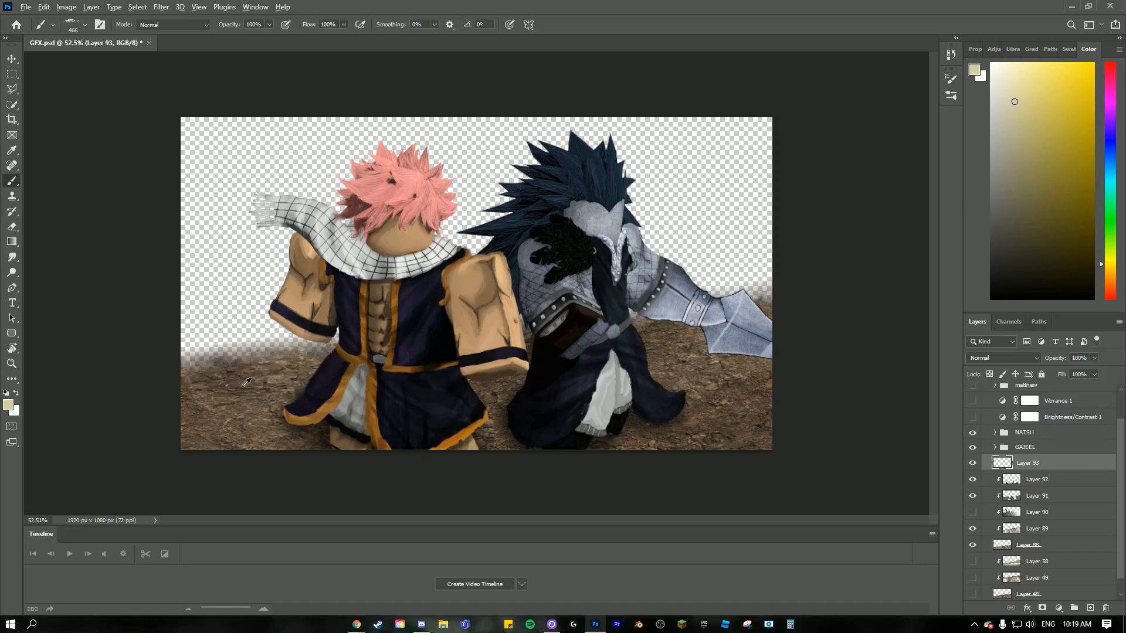
- Sample a brown from the dirt ground and paint dust clouds along the horizon beside the pink-haired character
alt+click(339, 334)
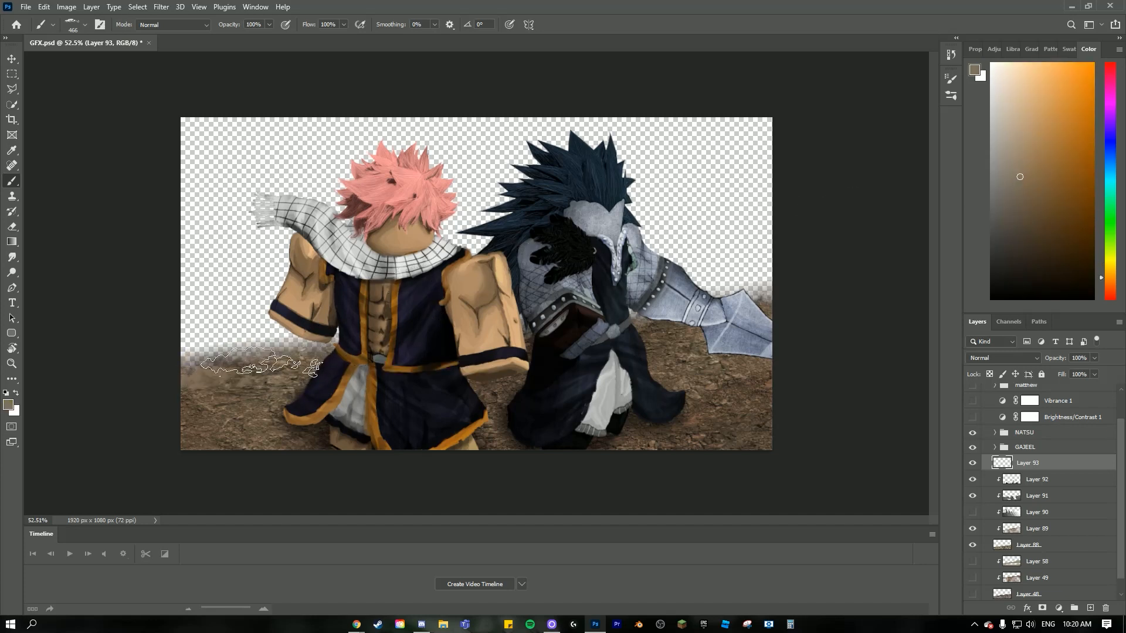
scroll(324, 398, up, 2)
scroll(323, 398, down, 1)
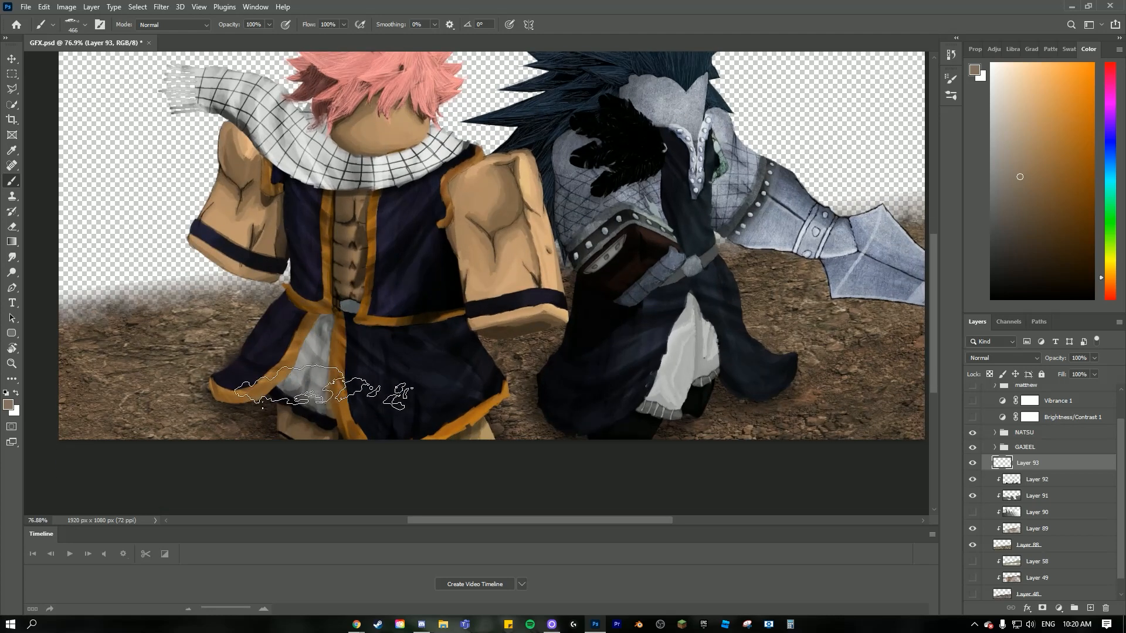
scroll(323, 390, down, 2)
scroll(410, 443, up, 1)
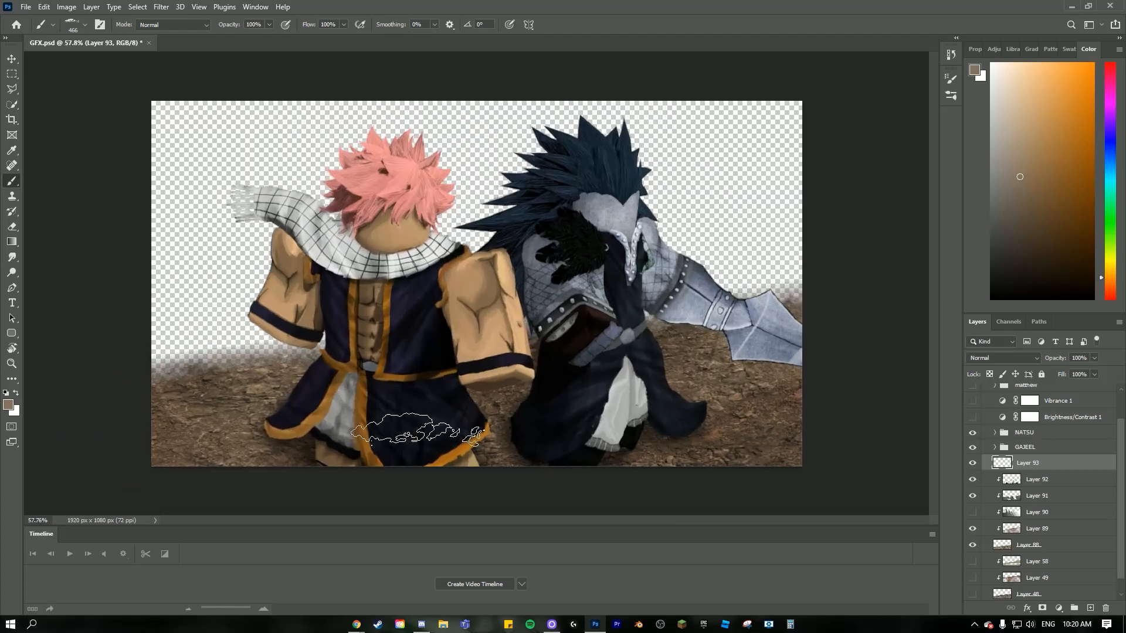
scroll(438, 353, down, 2)
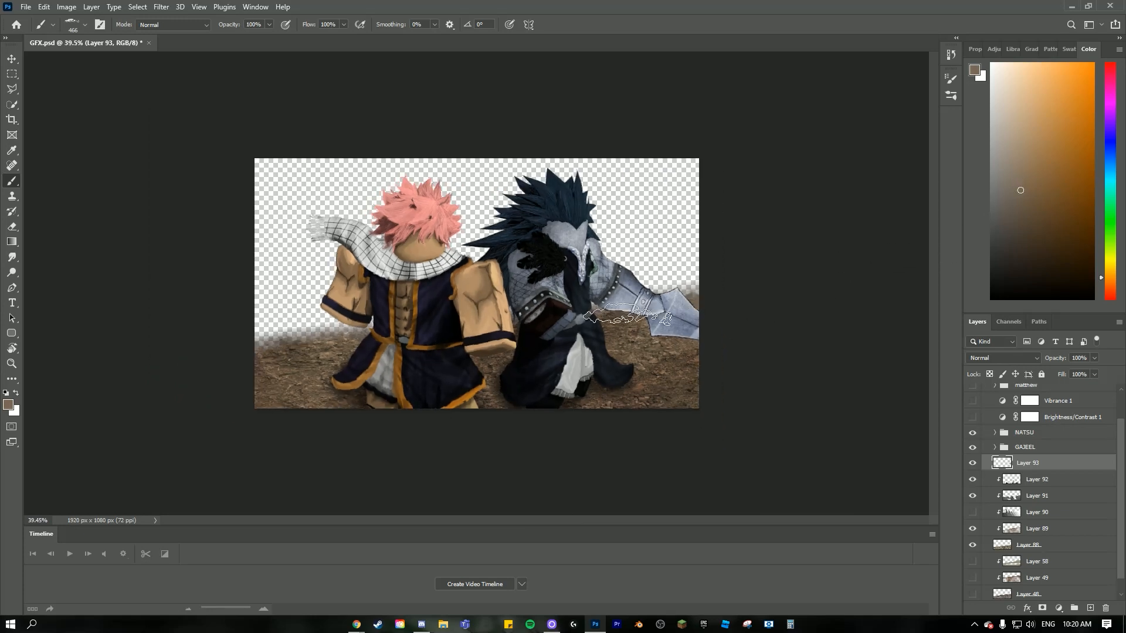
mouse_move(352, 334)
mouse_down()
mouse_move(304, 327)
mouse_move(262, 350)
mouse_up()
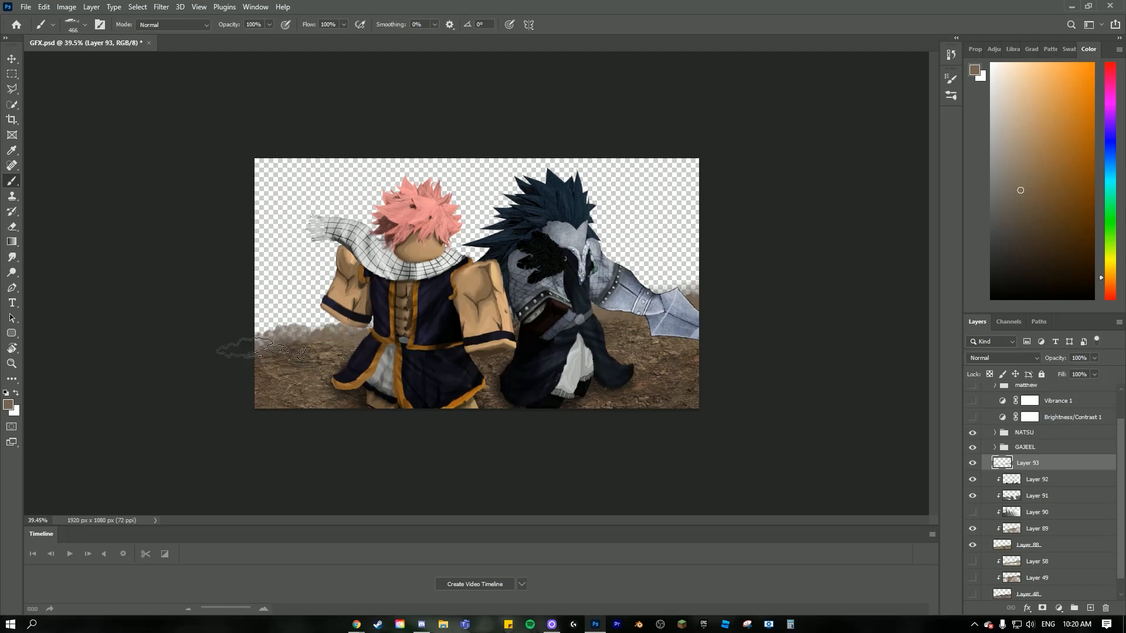
- Enlarge the cloud brush to 511 px and build up the brown dust clouds along the horizon at varied angles
click(81, 25)
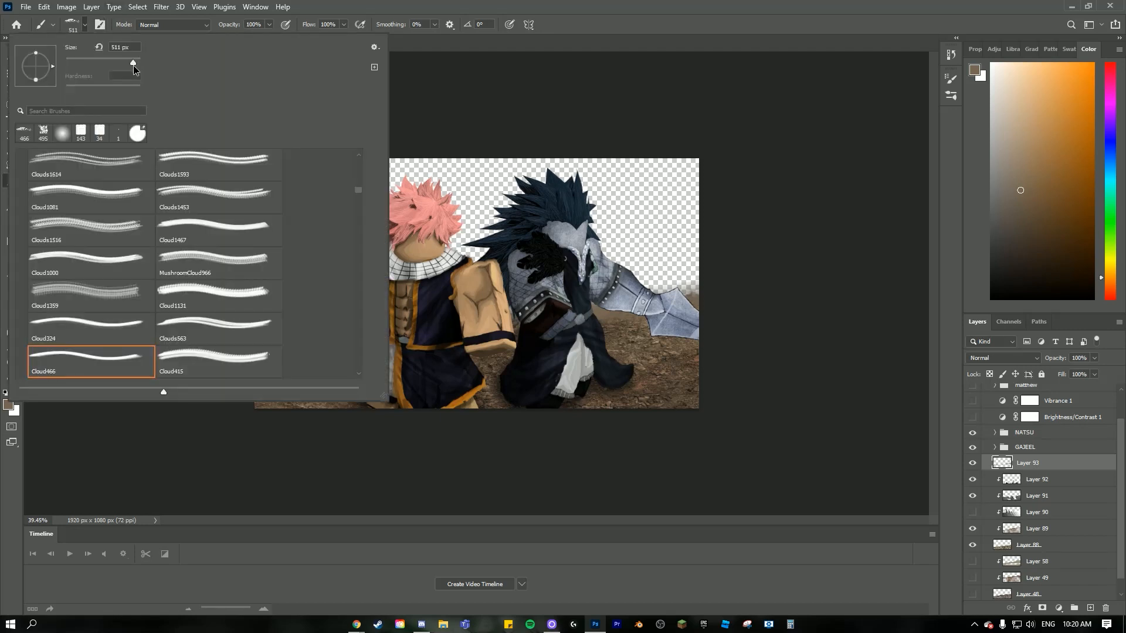
click(645, 292)
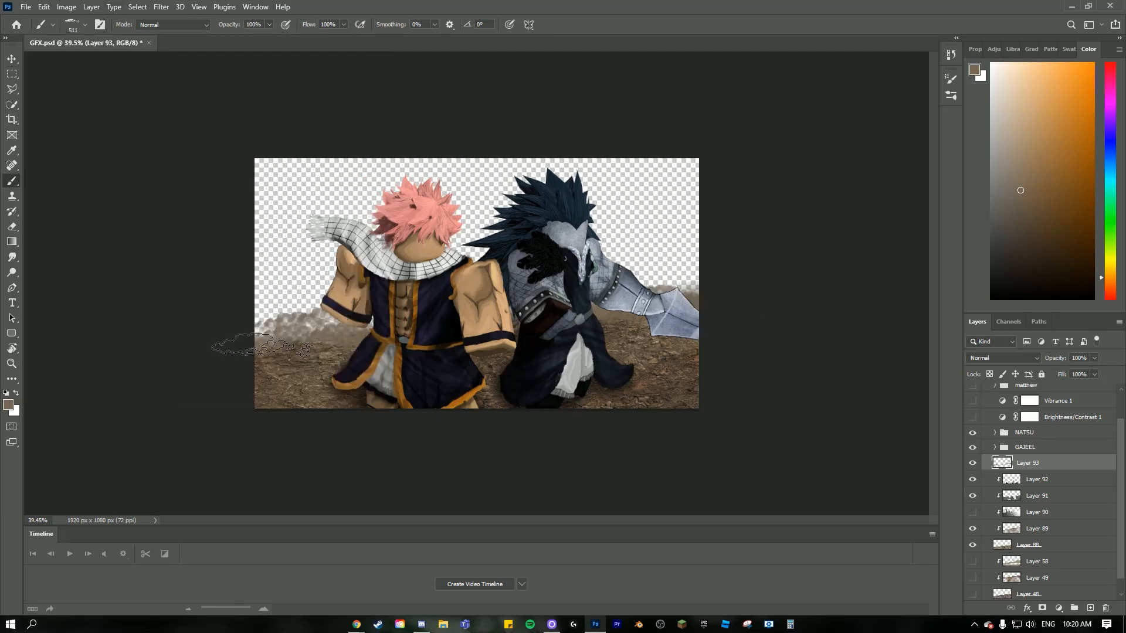
key(r)
drag(314, 336, 294, 313)
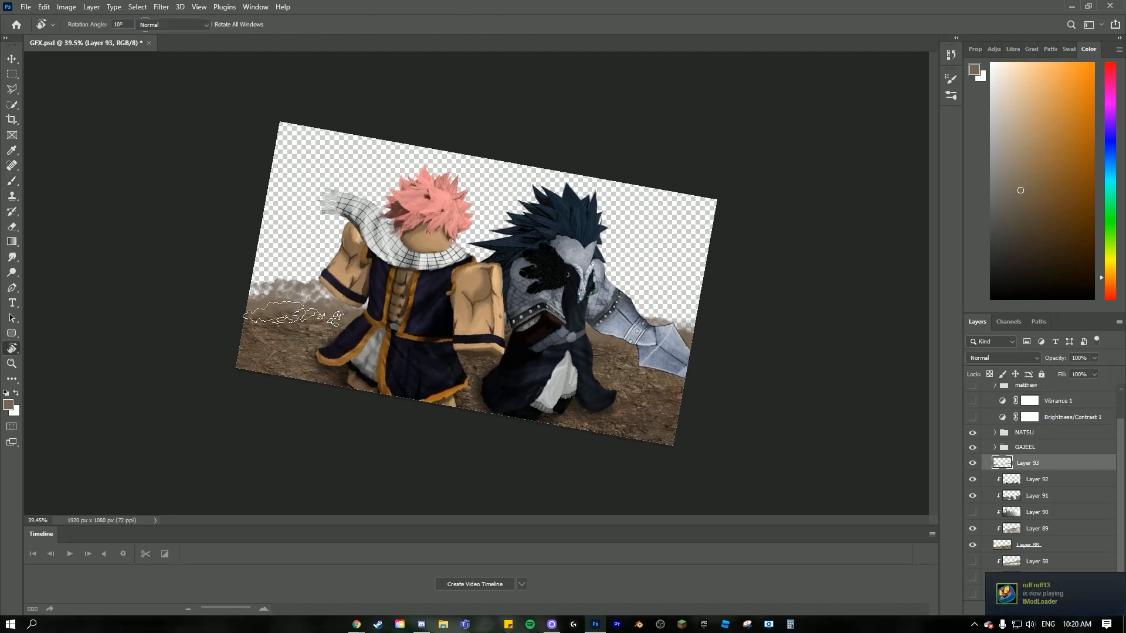
key(b)
key(r)
drag(437, 318, 738, 314)
key(b)
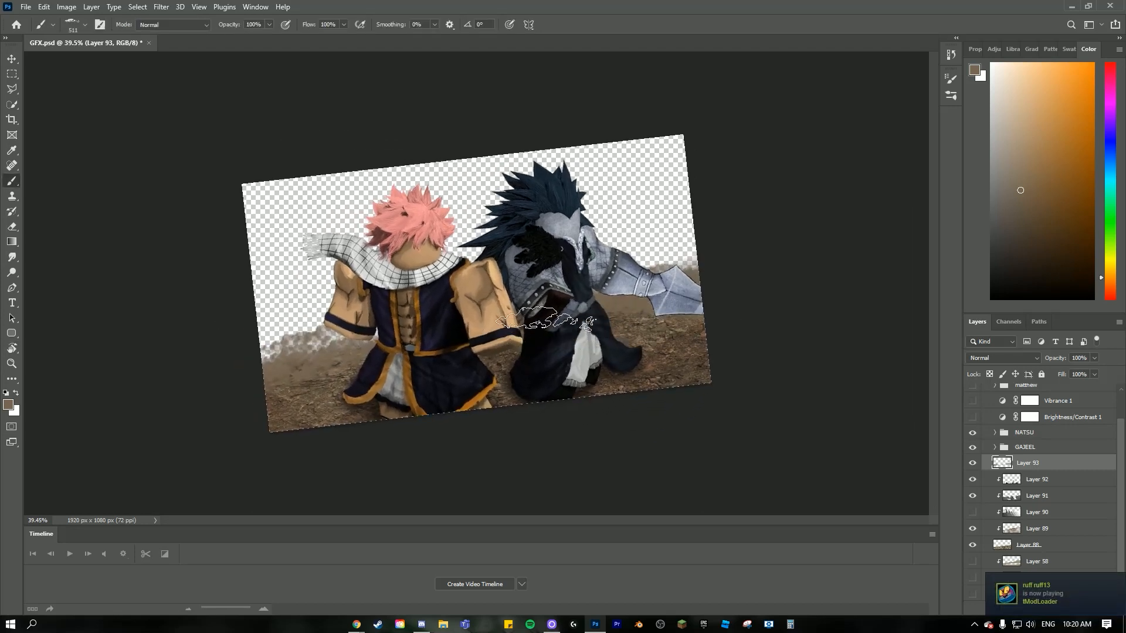
- Add a layer above the first dust layer and paint a higher band of lighter brown clouds on both sides
click(1020, 170)
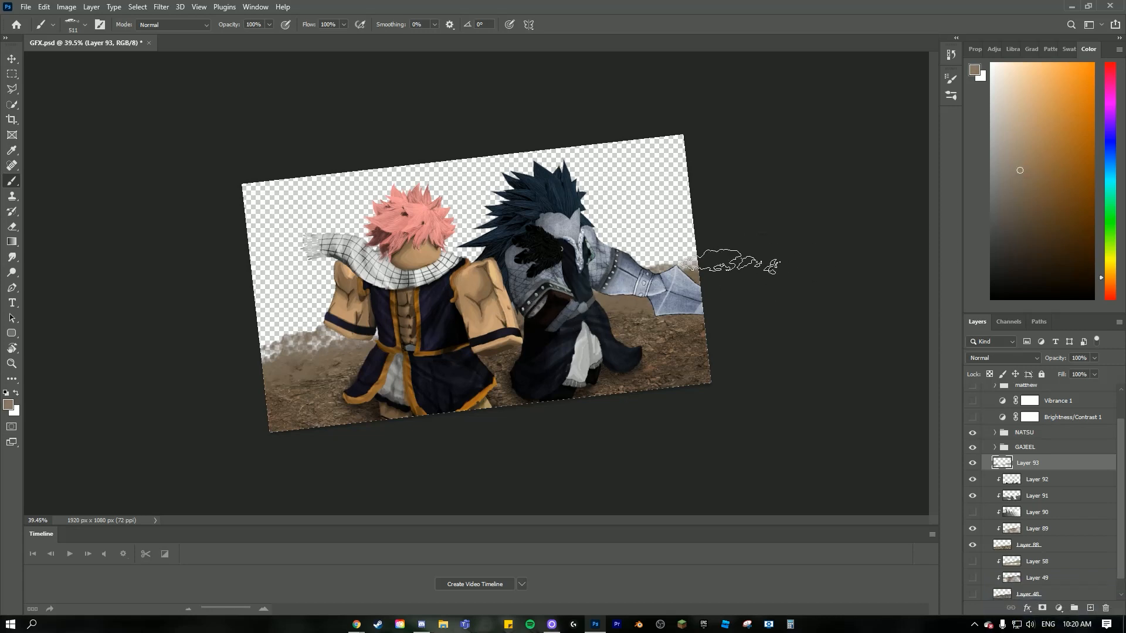
click(1088, 607)
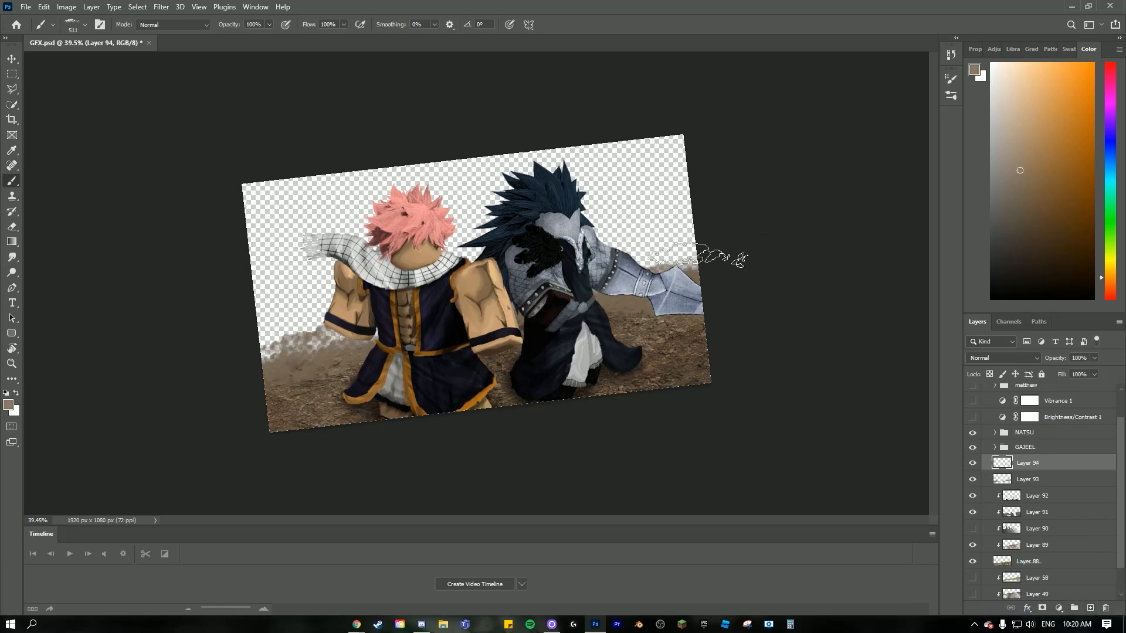
key(r)
drag(648, 203, 655, 227)
mouse_move(265, 307)
mouse_down()
mouse_move(358, 291)
mouse_move(351, 316)
mouse_move(295, 282)
mouse_move(351, 285)
mouse_move(291, 330)
mouse_move(382, 321)
mouse_up()
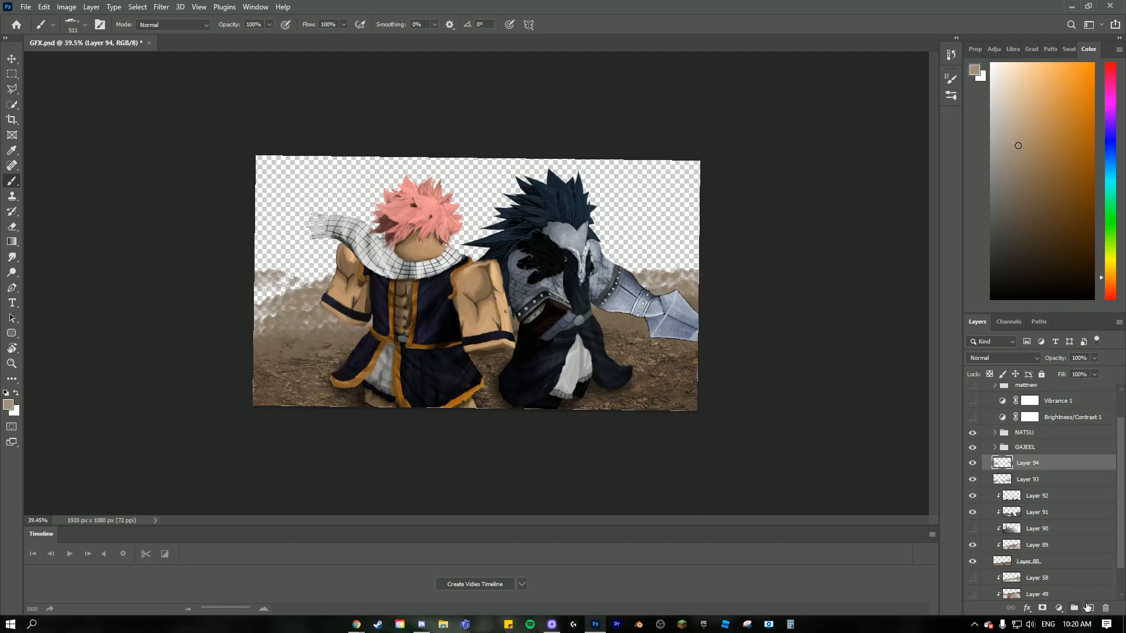
- Add another layer and paint more light brown clouds at varied angles above the horizon behind both characters
click(1087, 608)
key(r)
mouse_move(756, 274)
mouse_down()
mouse_move(792, 256)
mouse_move(722, 242)
mouse_up()
key(b)
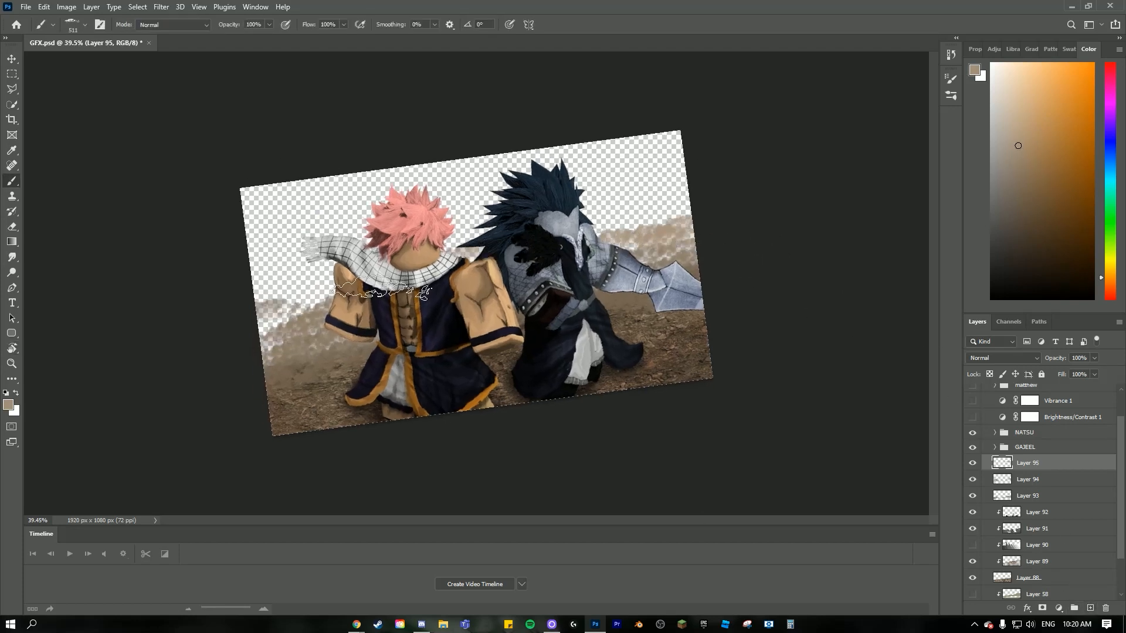
key(r)
drag(338, 285, 434, 238)
mouse_move(584, 252)
mouse_down()
mouse_move(557, 232)
mouse_move(536, 236)
mouse_up()
key(b)
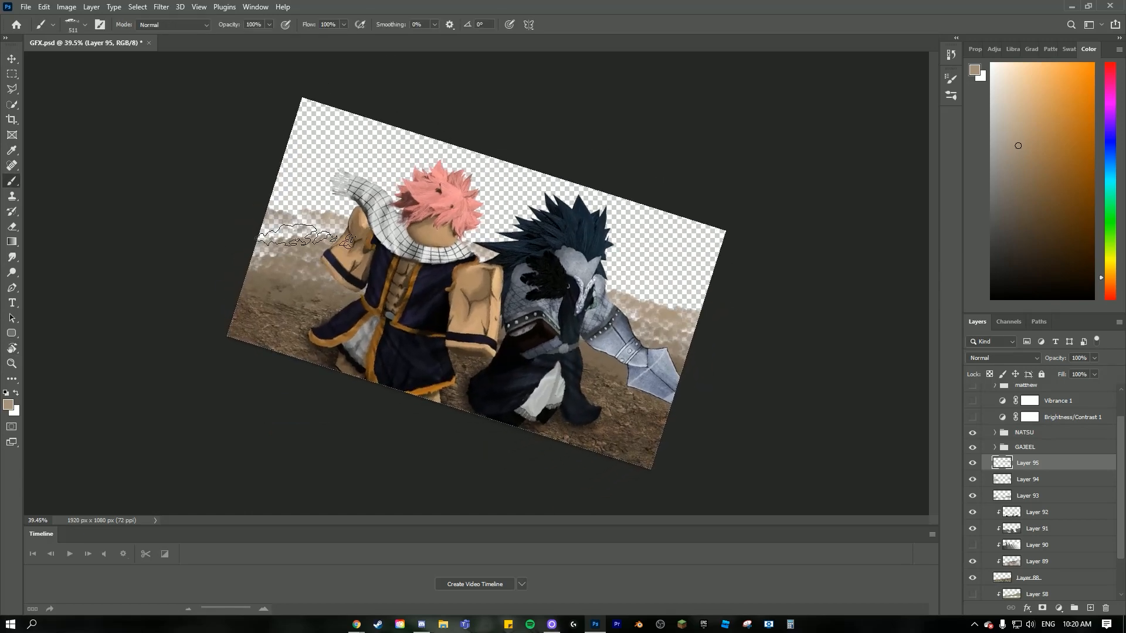
mouse_move(306, 237)
mouse_down()
mouse_move(348, 231)
mouse_move(264, 269)
mouse_move(311, 226)
mouse_up()
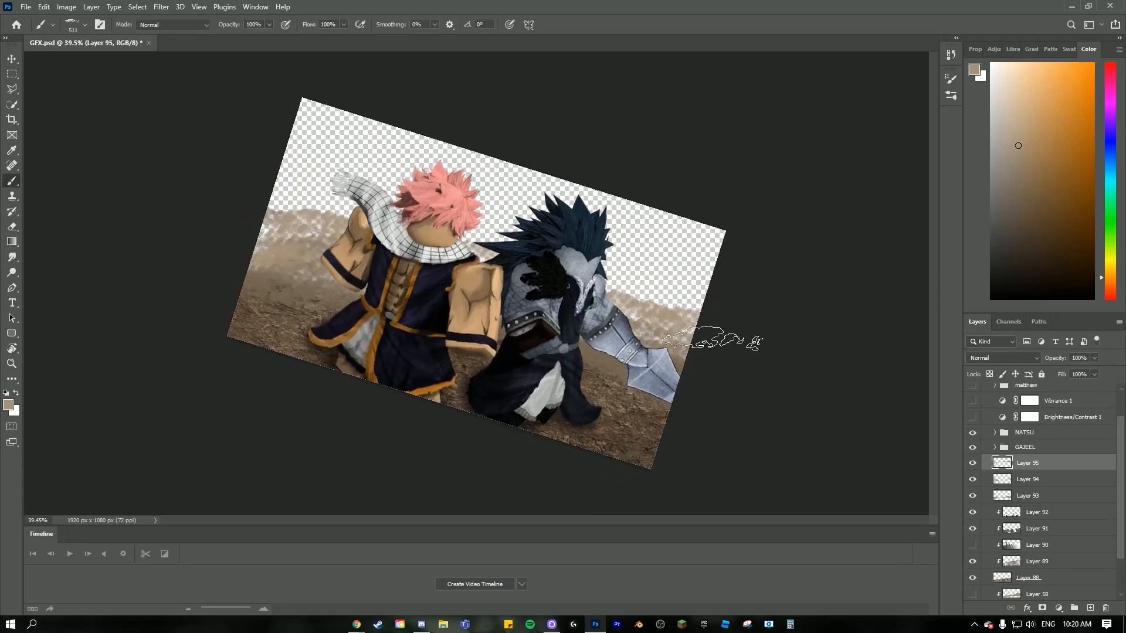
- Add a further layer and paint pale beige clouds above the existing dust bands on both sides of the characters
key(r)
drag(733, 308, 724, 264)
click(1090, 608)
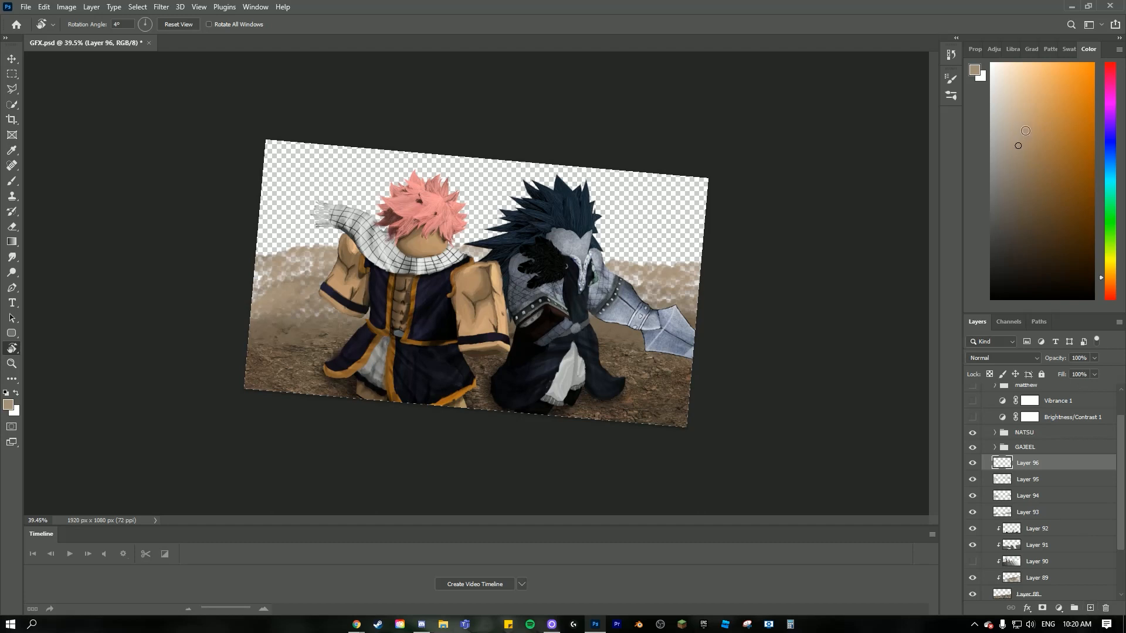
key(b)
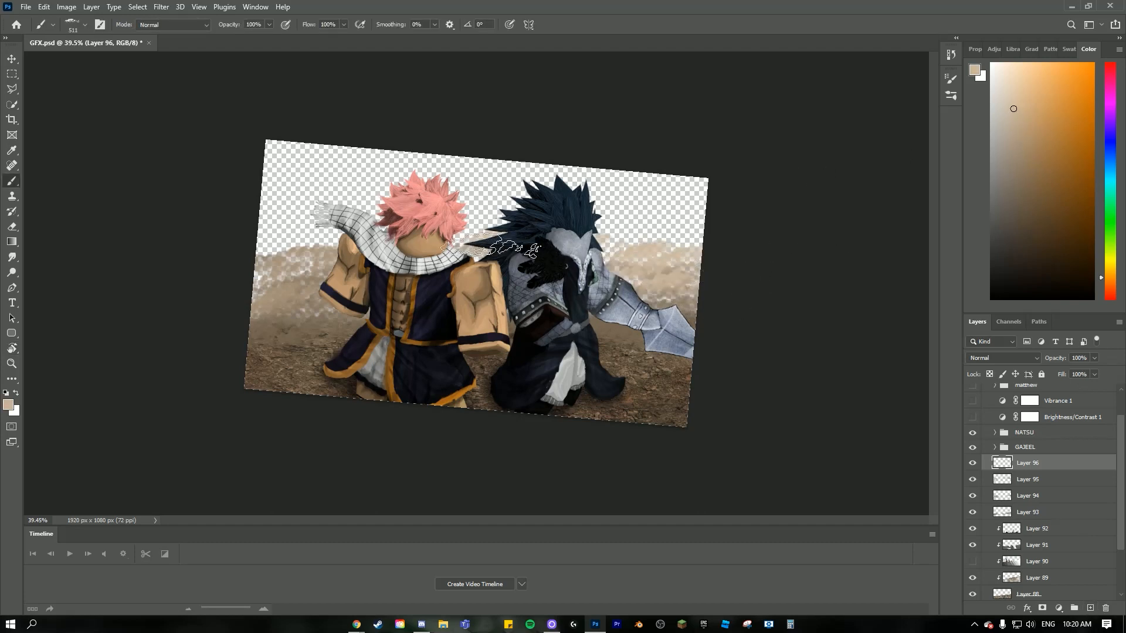
click(284, 230)
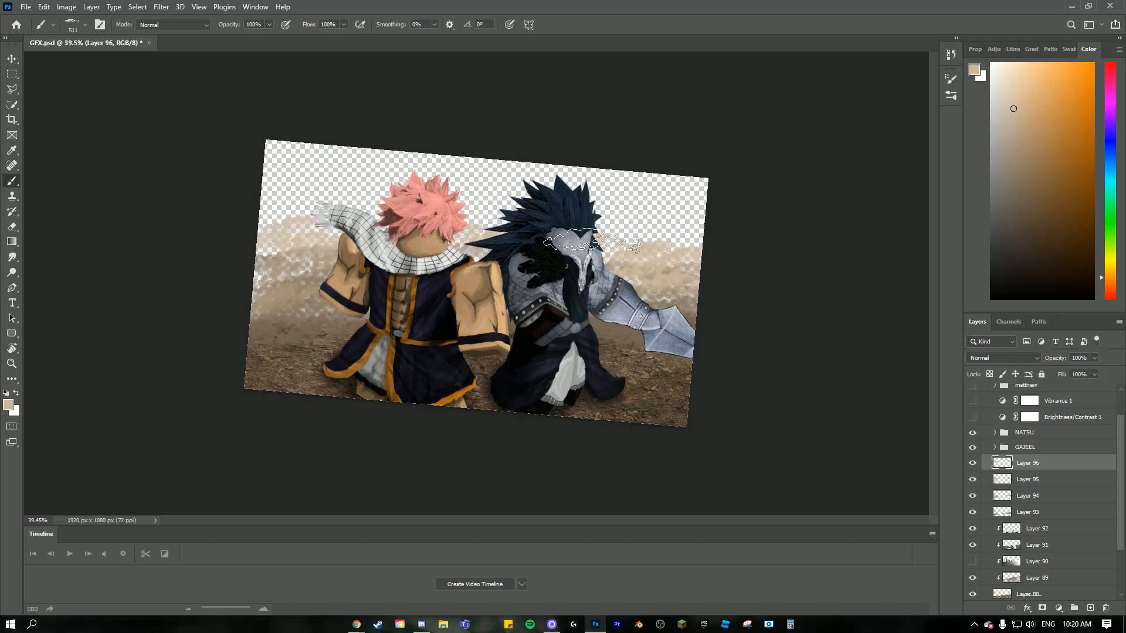
- Fill the gaps in the dust beside the pink-haired character with darker brown cloud strokes on Layer 94
click(1054, 498)
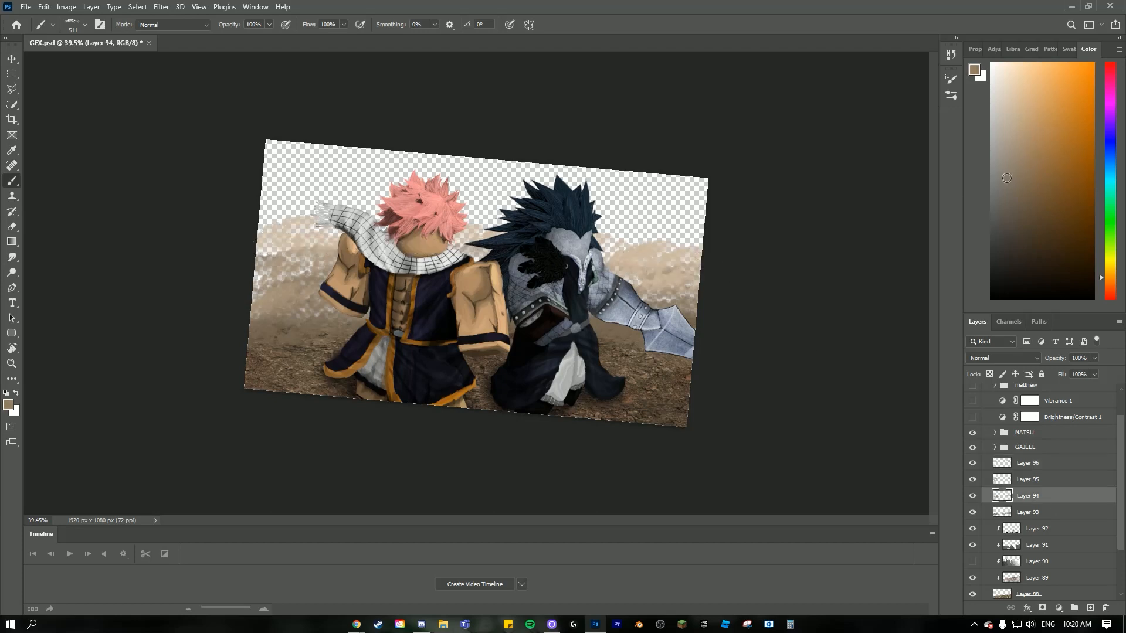
mouse_move(265, 278)
mouse_down()
mouse_move(297, 300)
mouse_move(291, 318)
mouse_up()
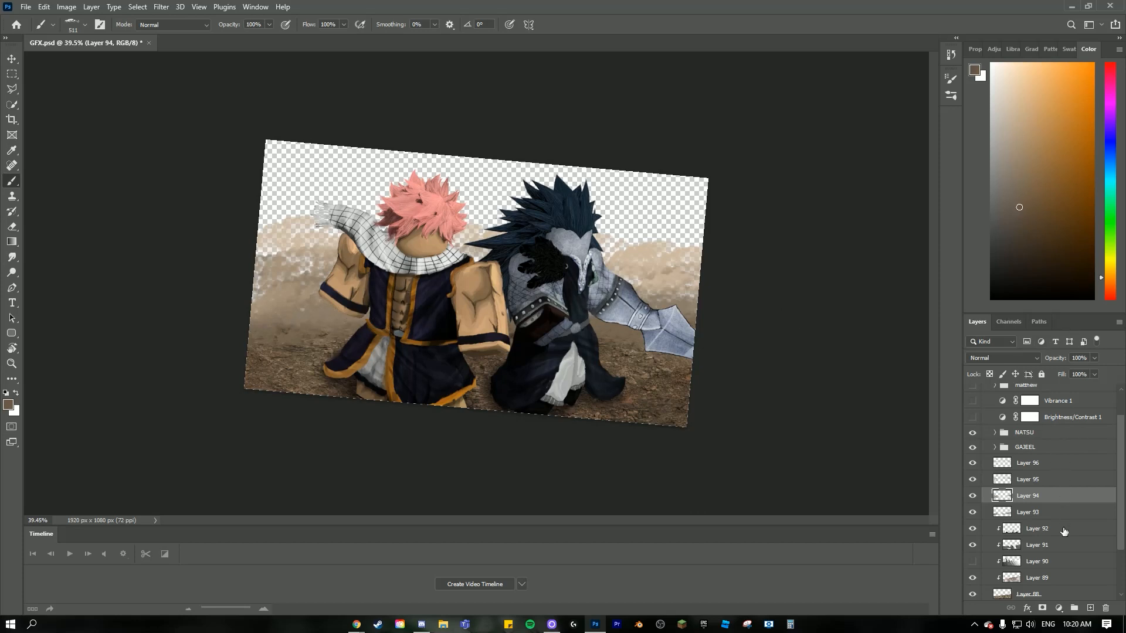
- Add a layer directly beneath Layer 93 for dark grey-brown clouds low behind the characters
click(1064, 531)
click(1089, 608)
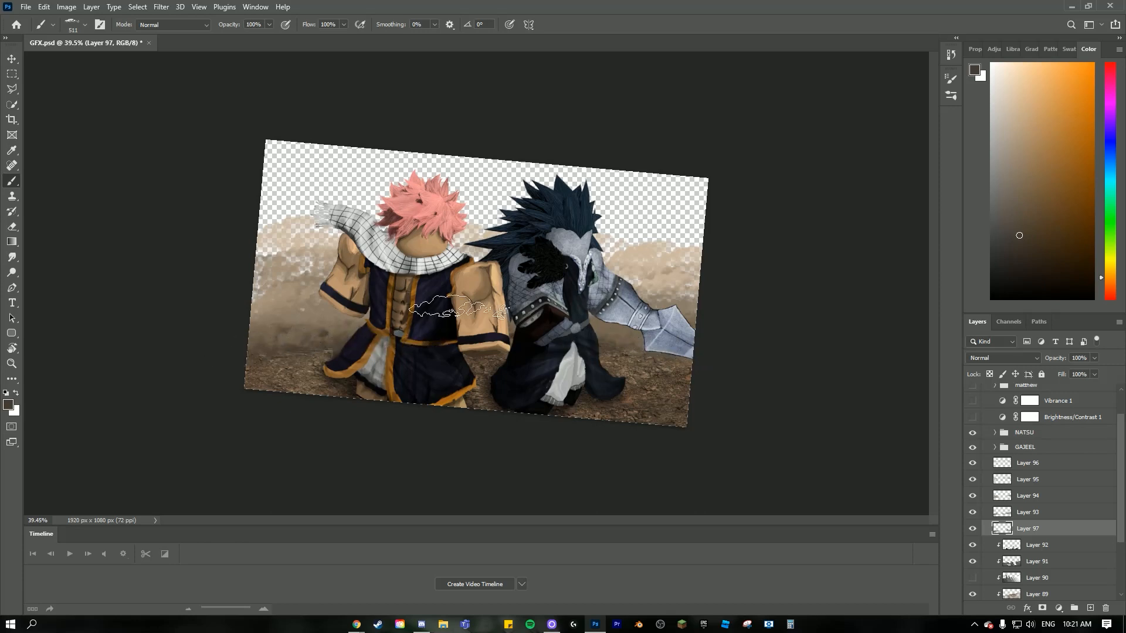
scroll(586, 368, up, 2)
- Fill the remaining gaps in the dust beside the pink-haired character with light brown cloud strokes on Layer 94
click(1055, 499)
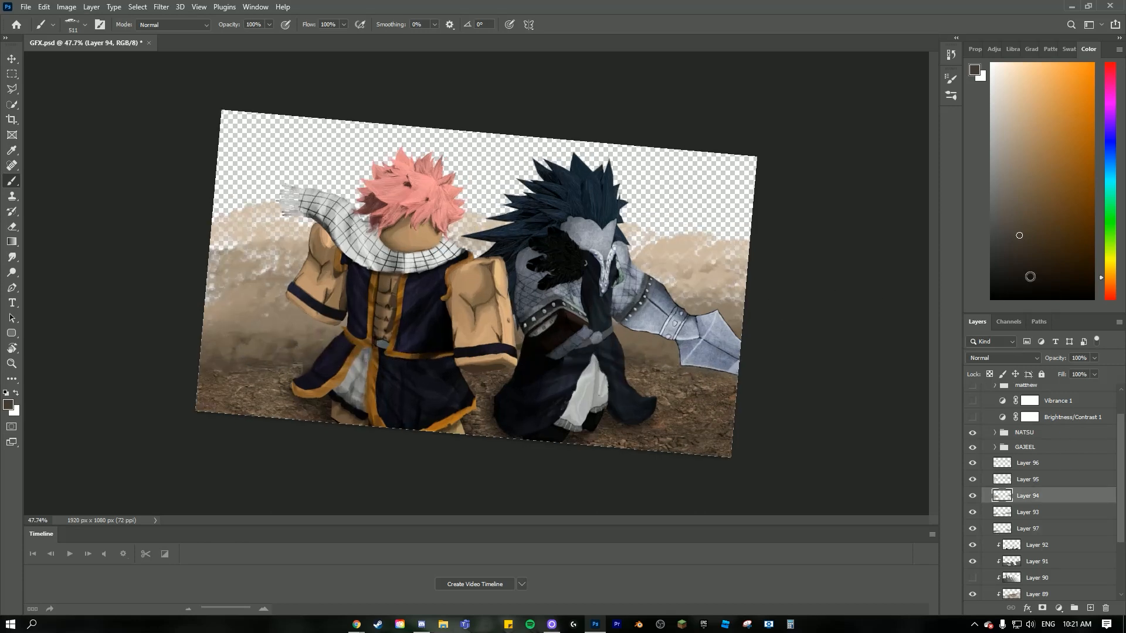
mouse_move(296, 252)
mouse_down()
mouse_move(250, 276)
mouse_move(257, 246)
mouse_move(298, 289)
mouse_move(259, 300)
mouse_up()
click(1018, 159)
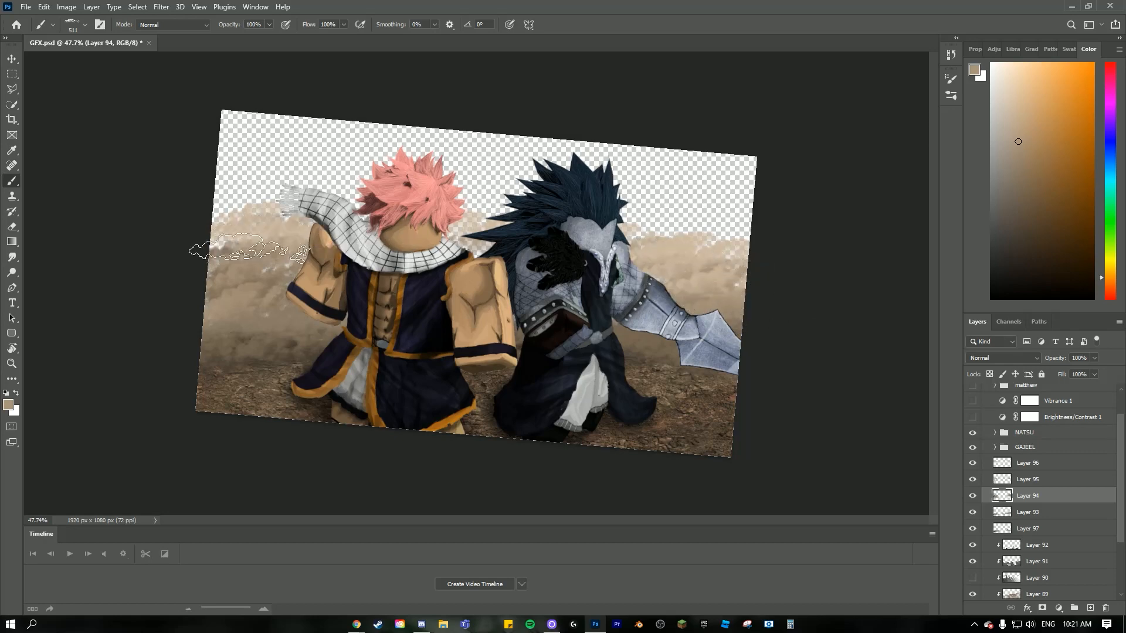
key(r)
mouse_move(698, 302)
mouse_down()
mouse_move(704, 249)
mouse_move(782, 264)
mouse_move(795, 279)
mouse_up()
key(b)
scroll(737, 433, down, 2)
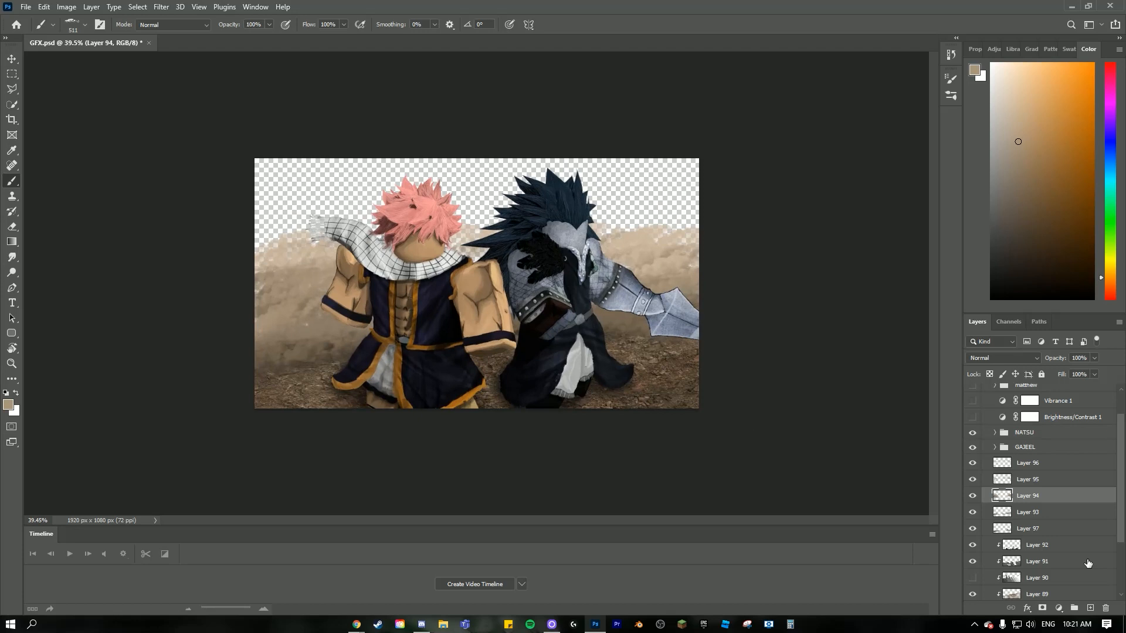
- Duplicate the five dust layers from Layer 97 to Layer 96, merge the copies into one layer and hide the originals
click(1054, 531)
shift+click(1038, 469)
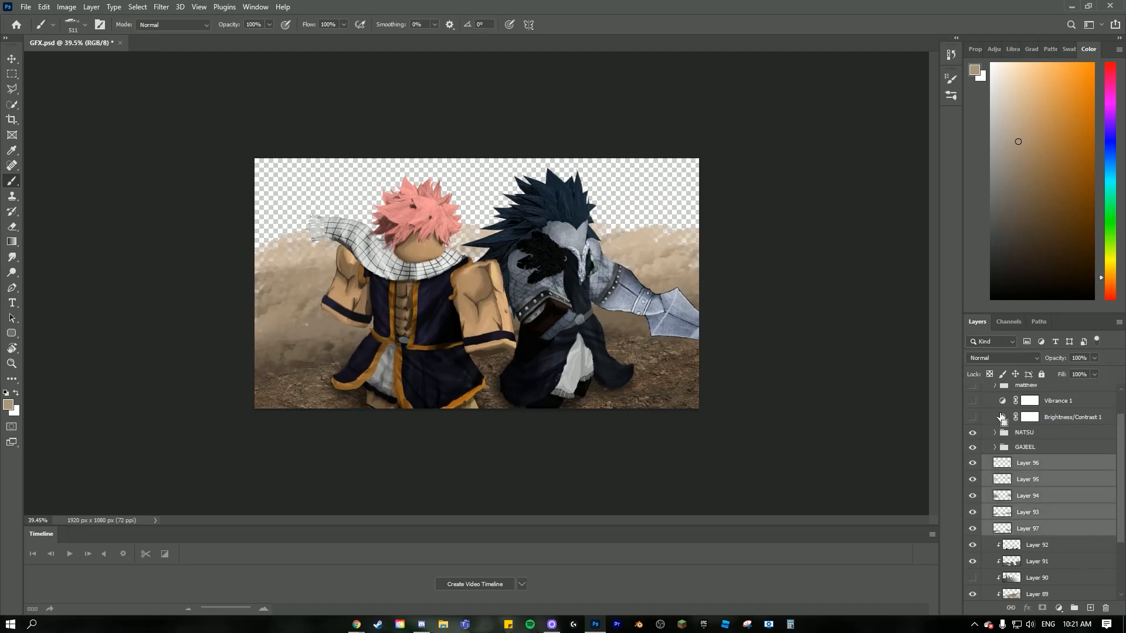
key(ctrl+j)
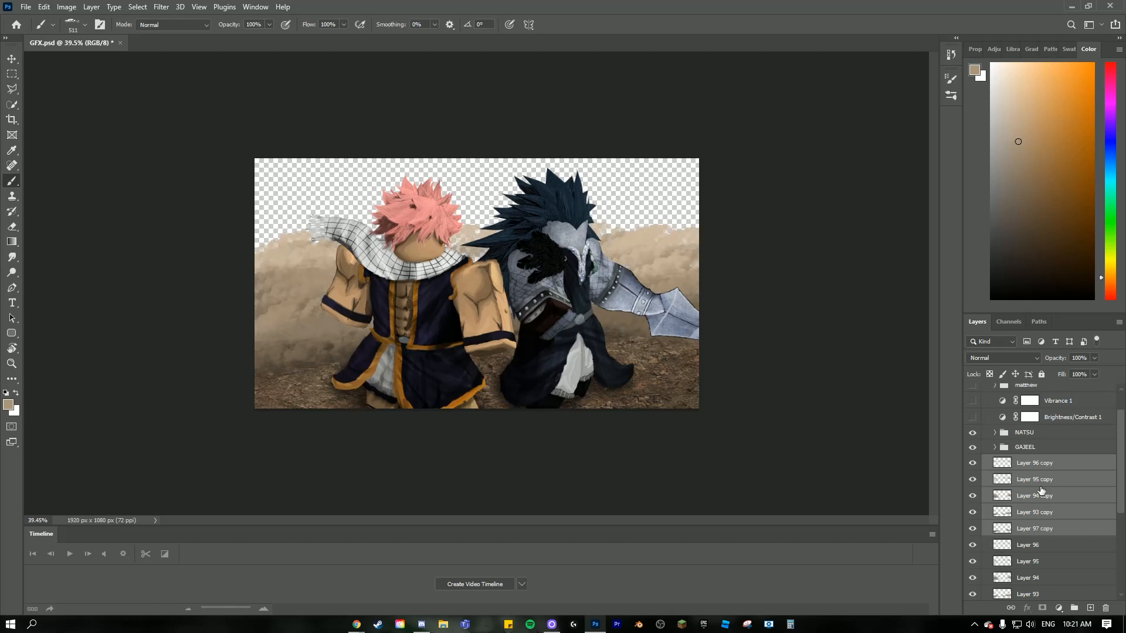
key(ctrl+e)
drag(1035, 463, 942, 456)
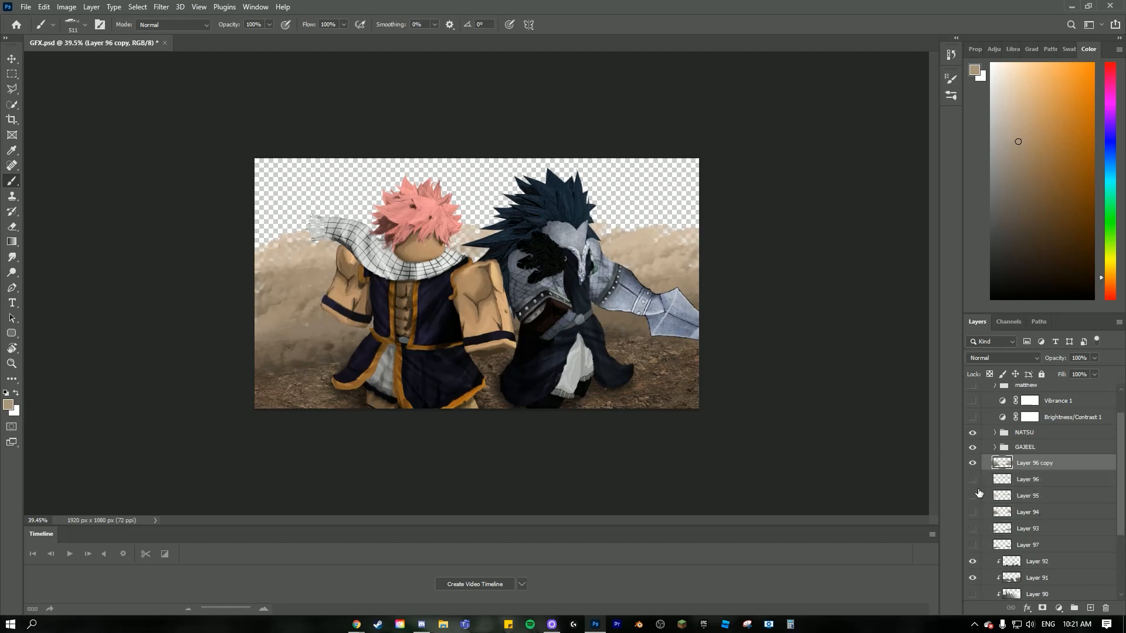
- Set the textured Eraser to 15% opacity and softly fade the merged dust layer on both sides of the characters
scroll(346, 258, up, 5)
scroll(225, 249, down, 4)
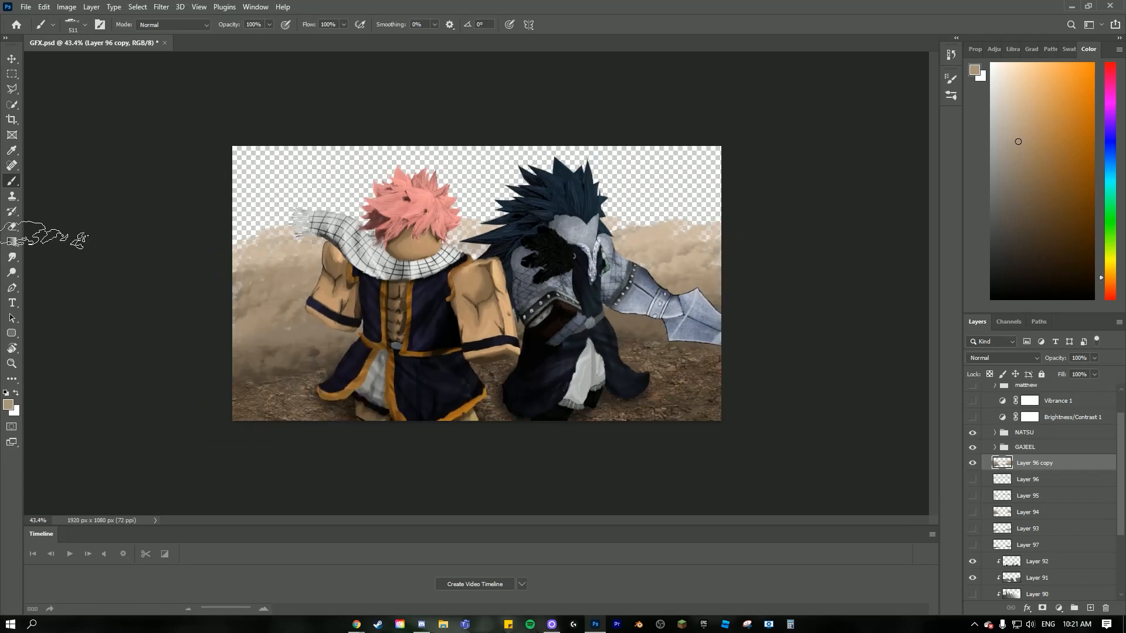
click(19, 226)
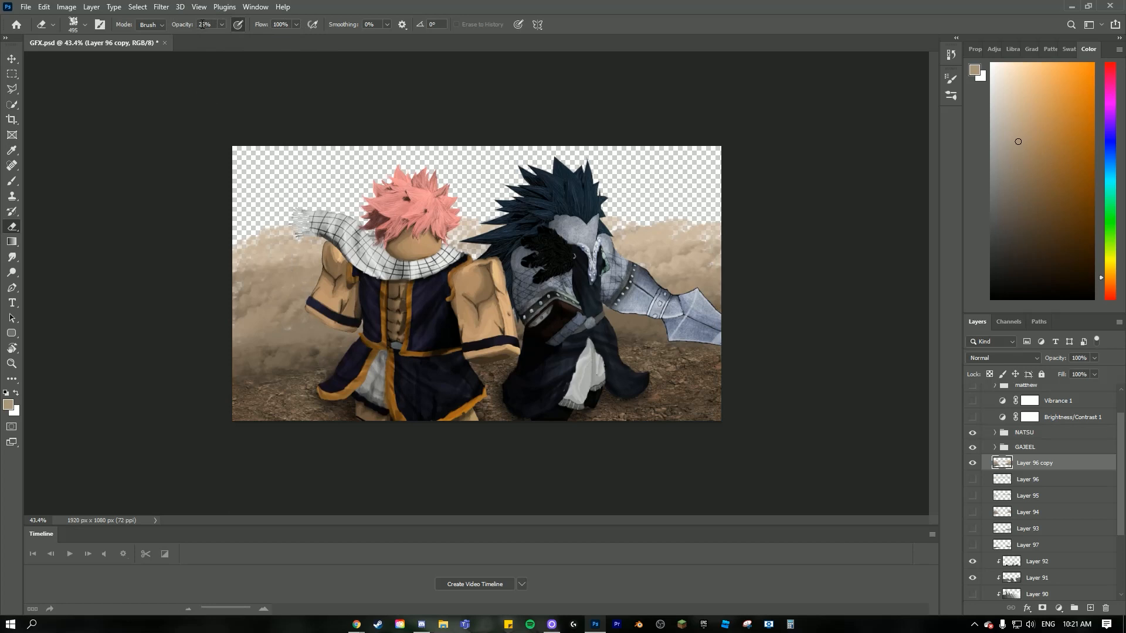
drag(255, 317, 303, 275)
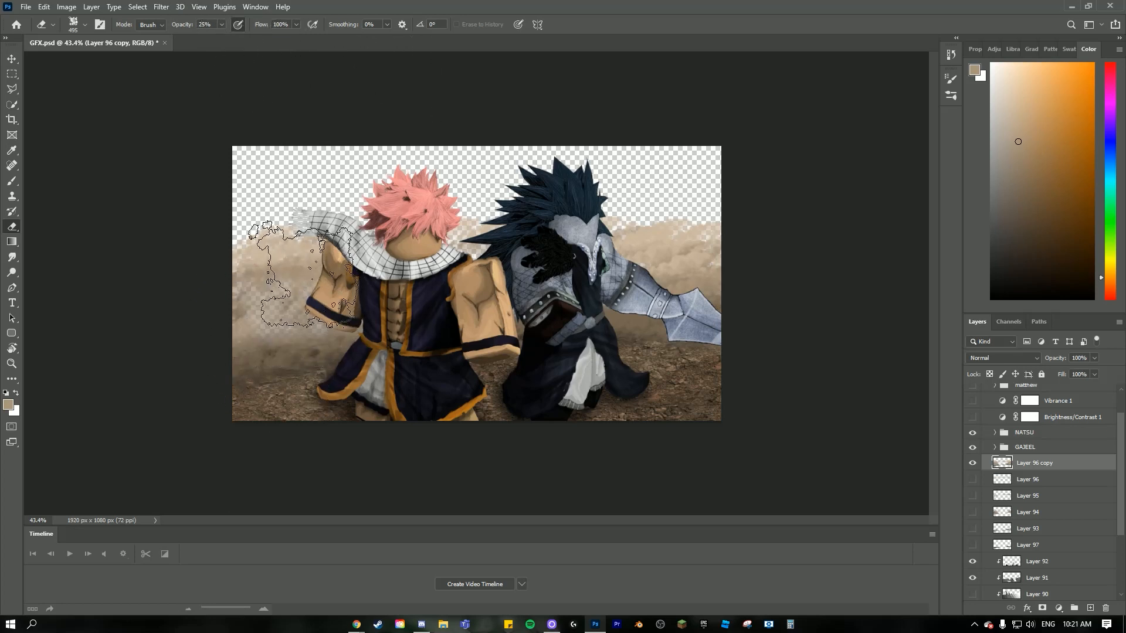
key(ctrl+z)
text(1)
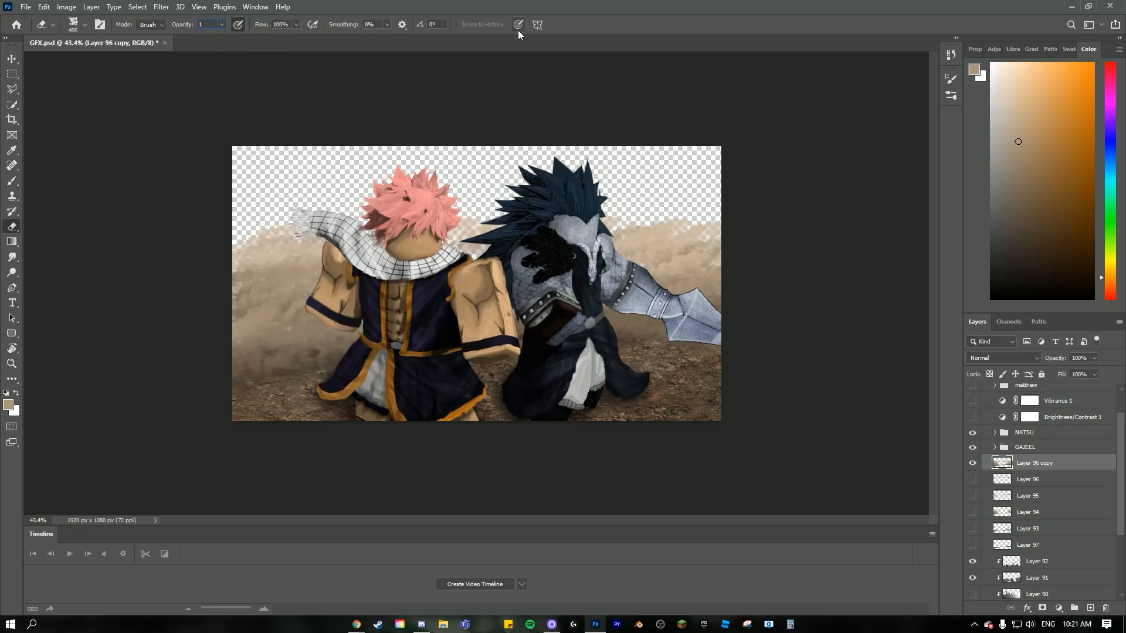
text(5)
key(Return)
mouse_move(680, 274)
mouse_down()
mouse_move(670, 296)
mouse_move(655, 248)
mouse_move(666, 252)
mouse_up()
mouse_move(294, 264)
mouse_down()
mouse_move(262, 309)
mouse_move(302, 374)
mouse_up()
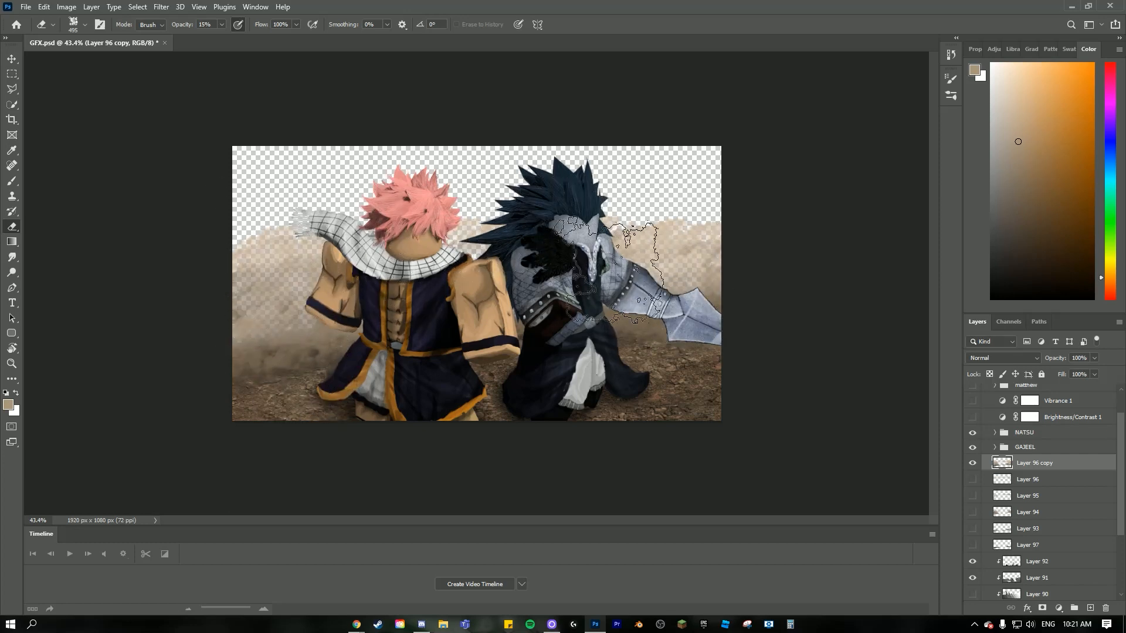
scroll(281, 451, down, 1)
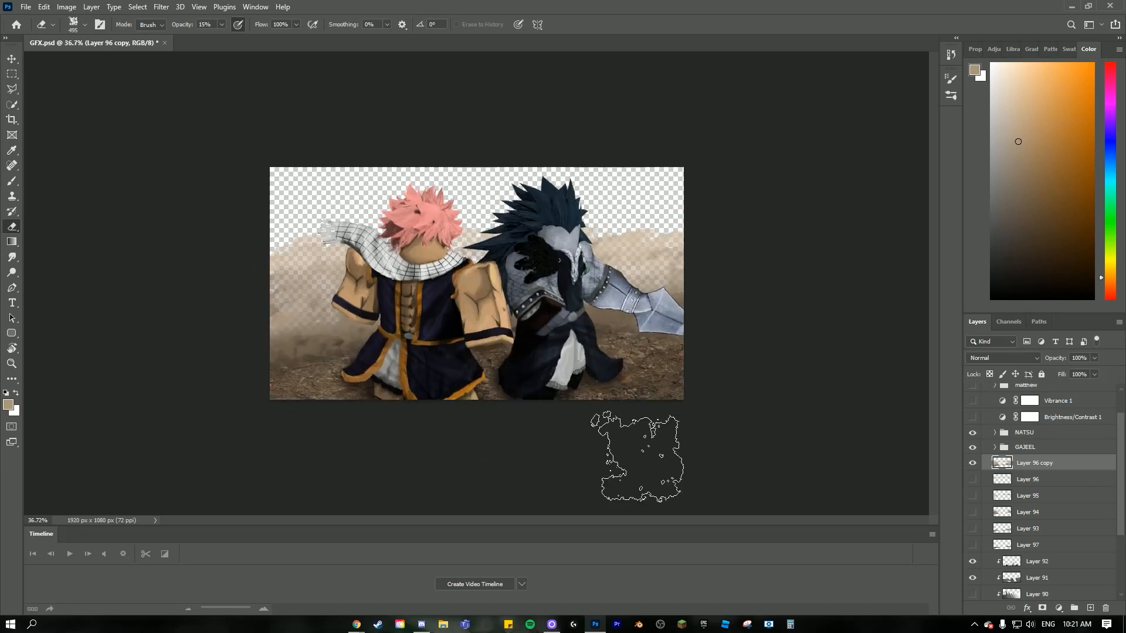
- Collapse Group 2 to shorten the layer stack down to its lowest entry
scroll(1035, 557, down, 3)
click(986, 593)
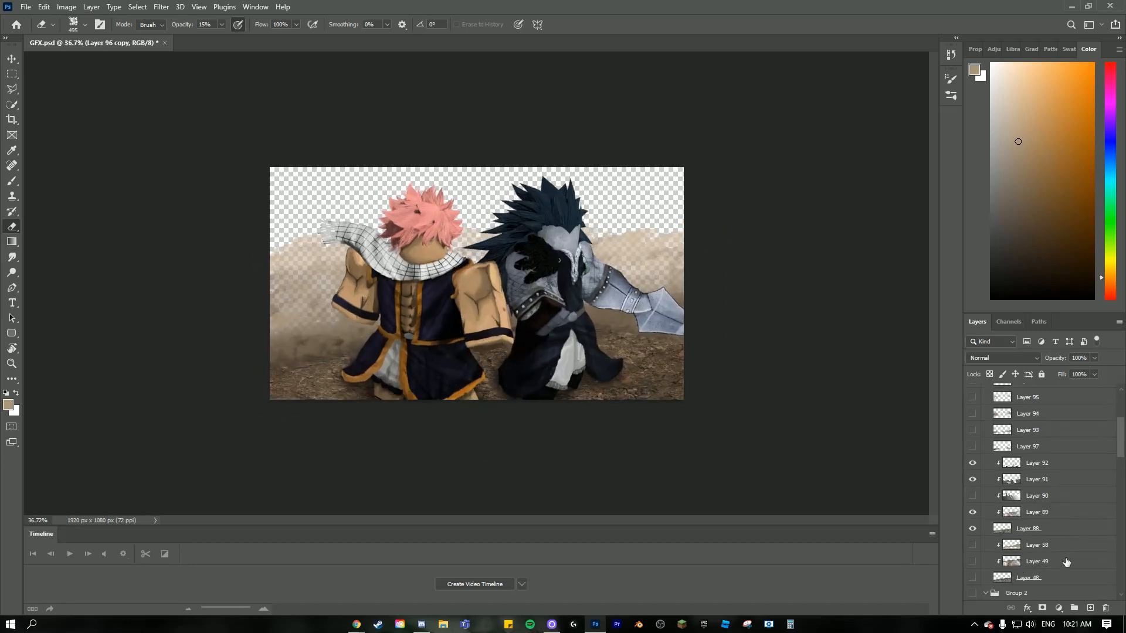
drag(1122, 456, 1123, 597)
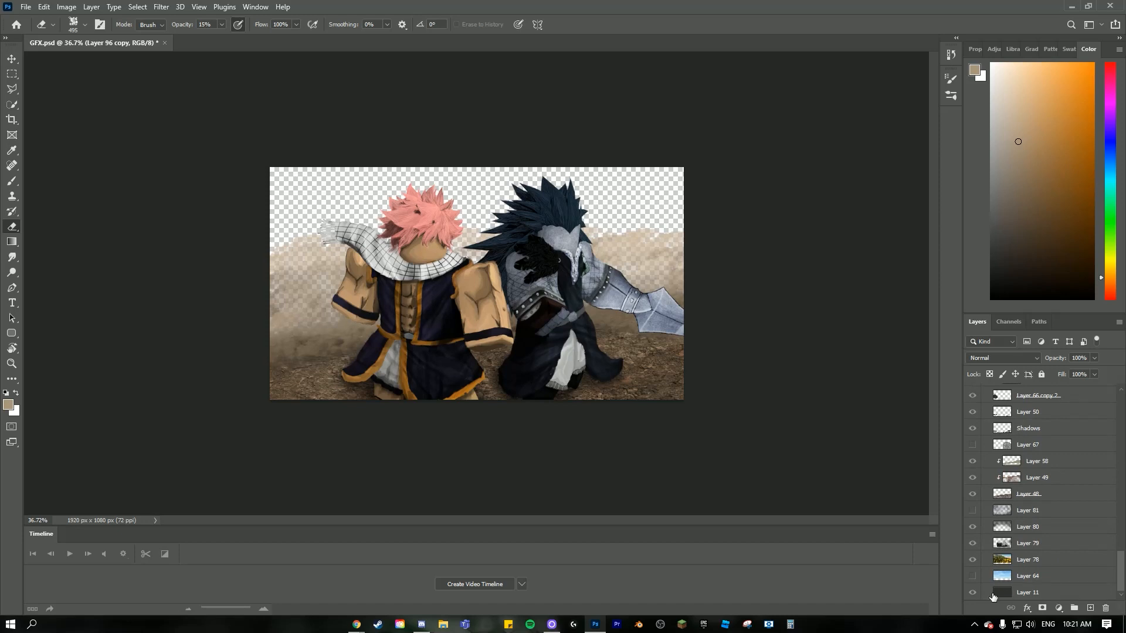
scroll(1114, 573, up, 10)
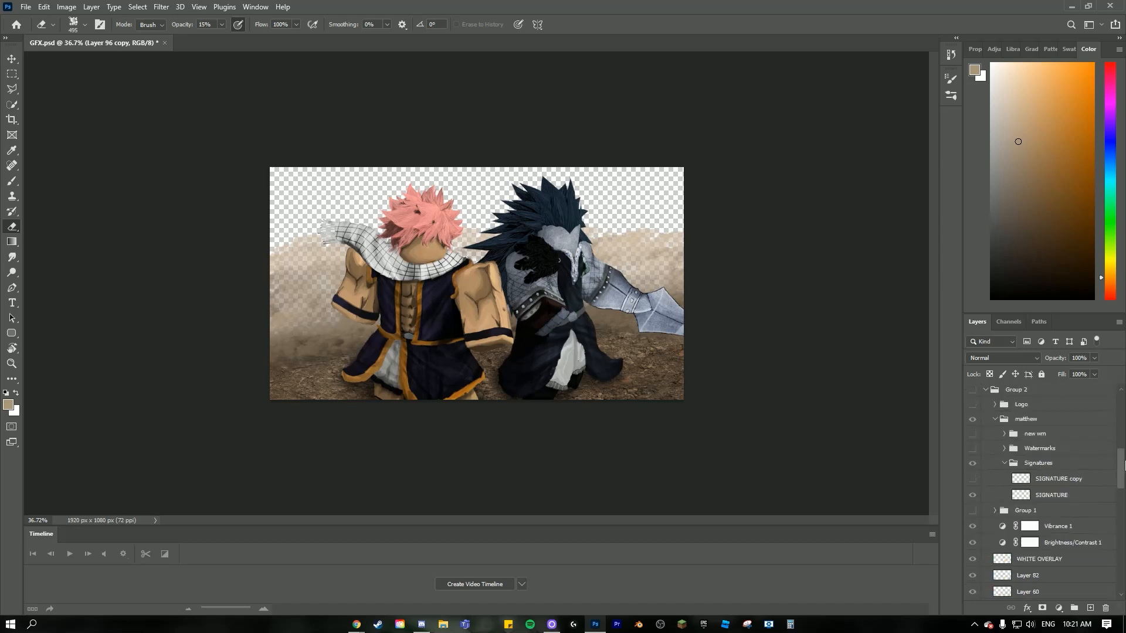
click(972, 405)
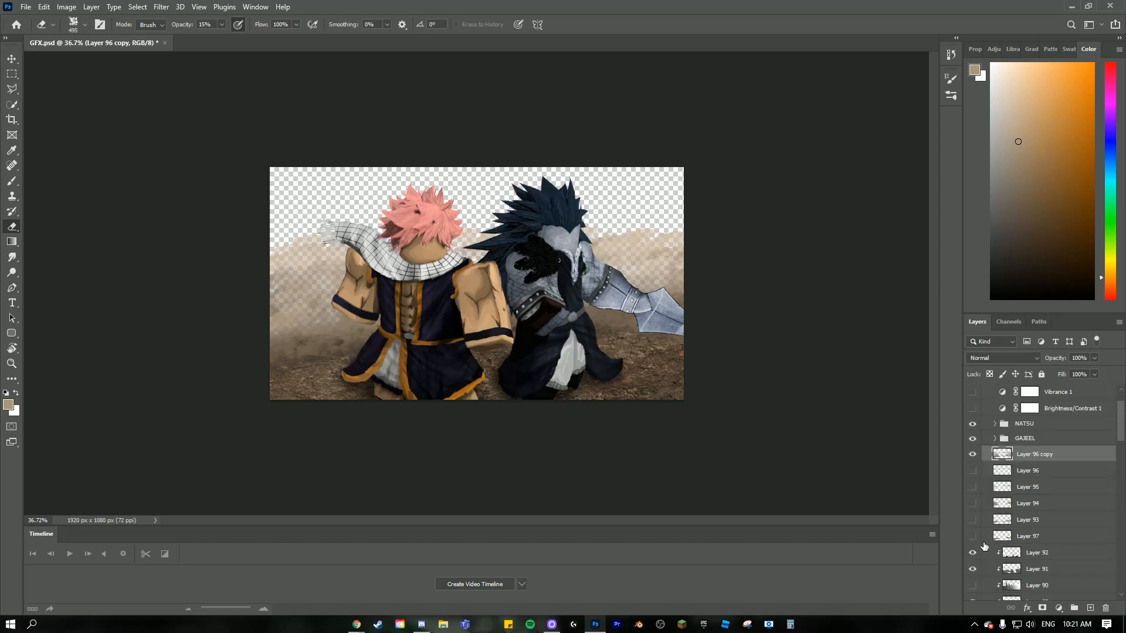
scroll(1009, 477, down, 4)
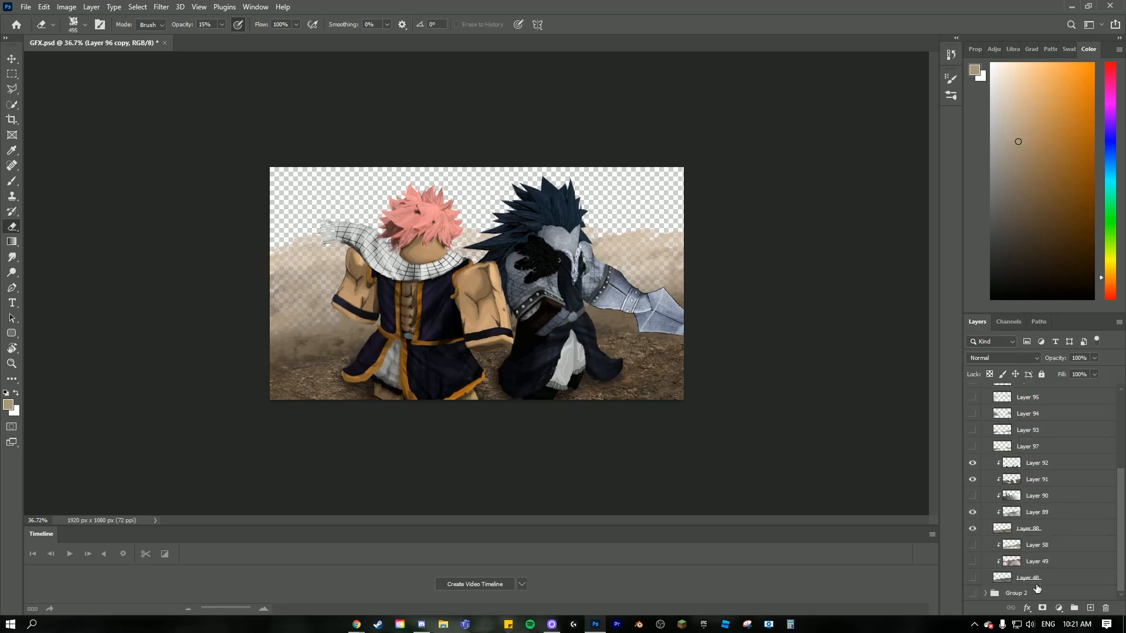
- Add a layer at the very bottom of the stack and paint the whole background solid grey with a 143 px square brush
click(1090, 608)
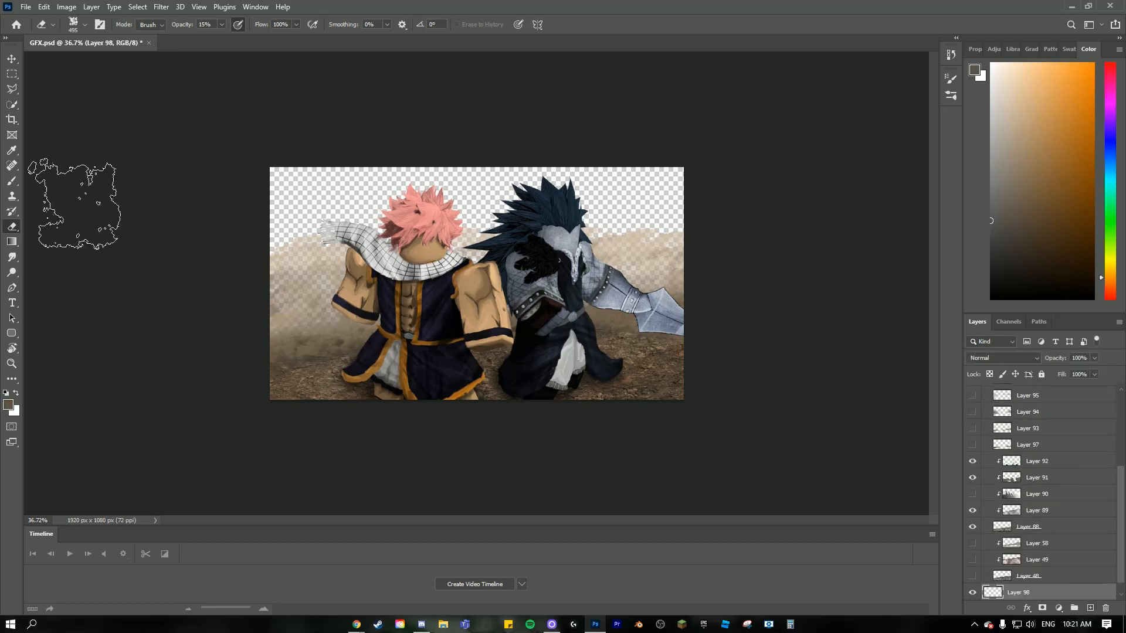
click(12, 180)
click(72, 24)
click(99, 132)
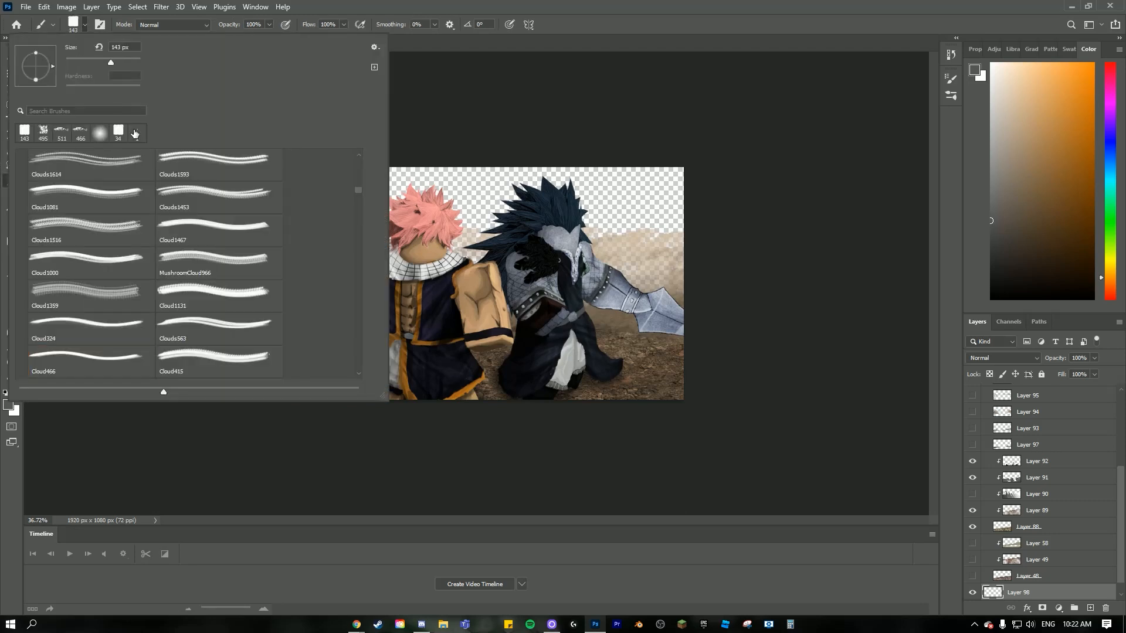
mouse_move(708, 192)
mouse_down()
mouse_move(578, 173)
mouse_move(111, 207)
mouse_move(121, 163)
mouse_move(255, 197)
mouse_move(482, 203)
mouse_move(486, 215)
mouse_move(923, 241)
mouse_move(963, 256)
mouse_move(195, 278)
mouse_move(424, 316)
mouse_up()
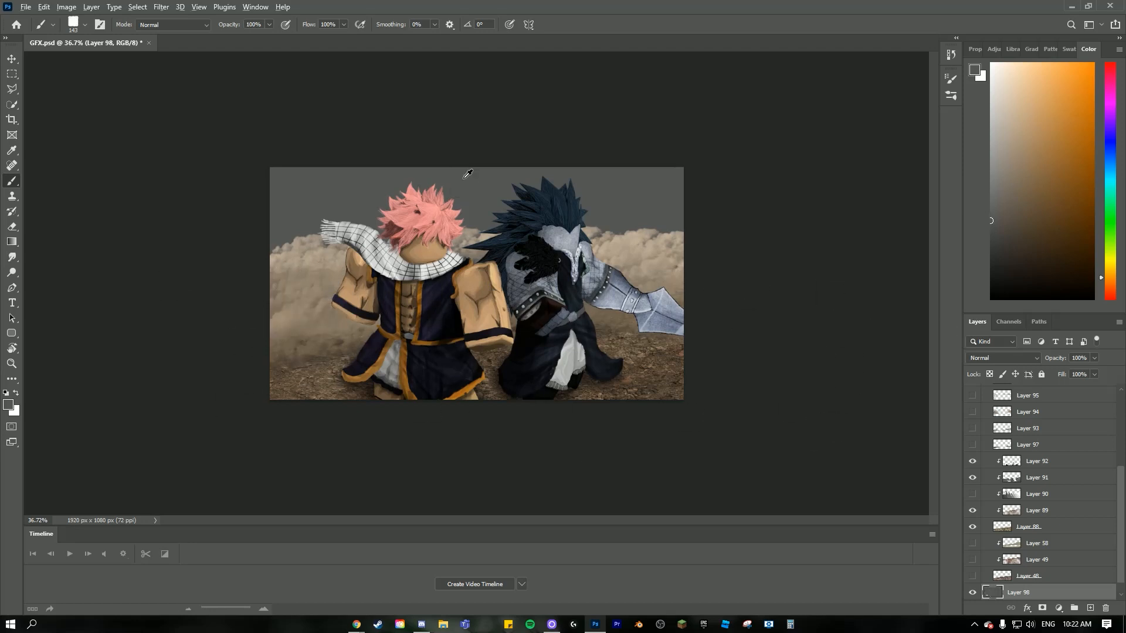
scroll(464, 178, up, 5)
scroll(83, 325, down, 5)
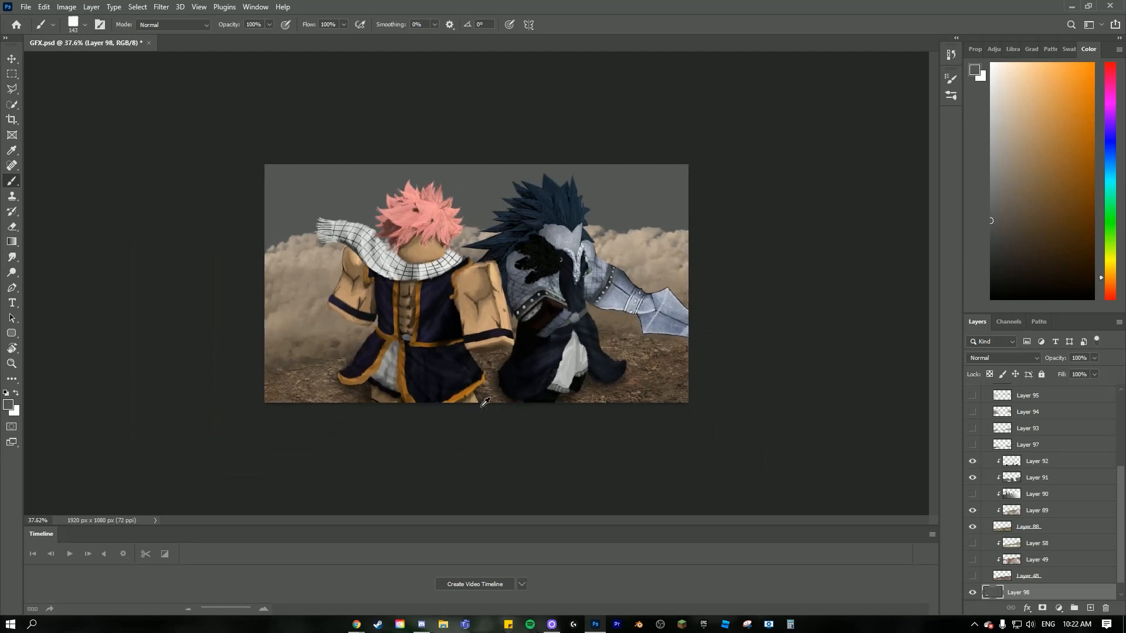
scroll(485, 402, up, 2)
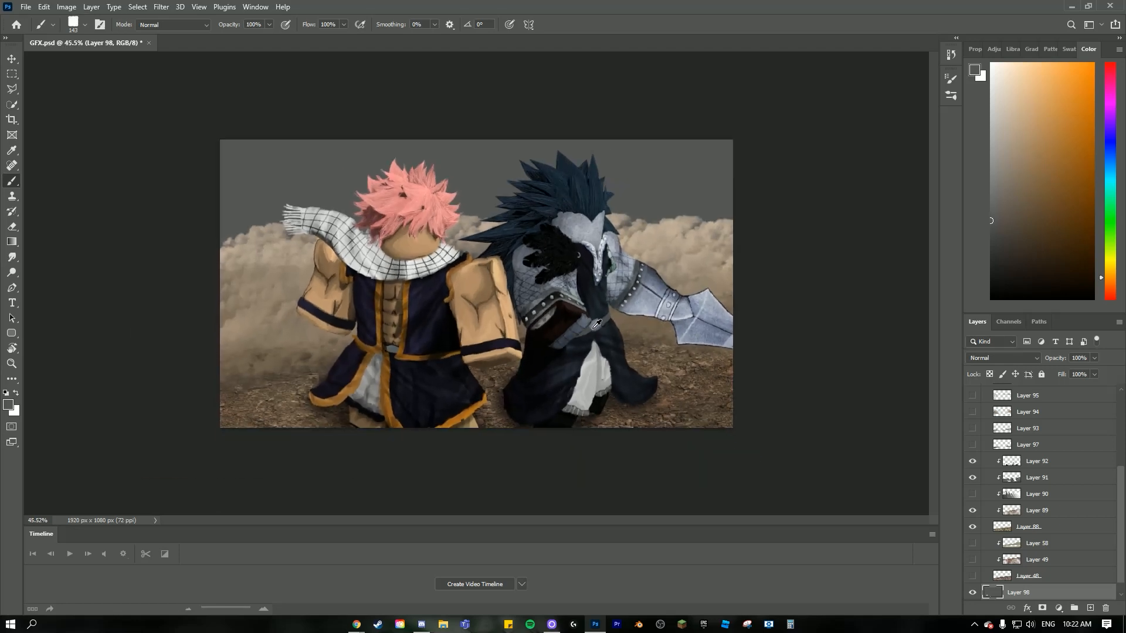
- Switch to Chrome, search Google Images for "rocks" and copy the picture of two grey boulders on white
click(357, 625)
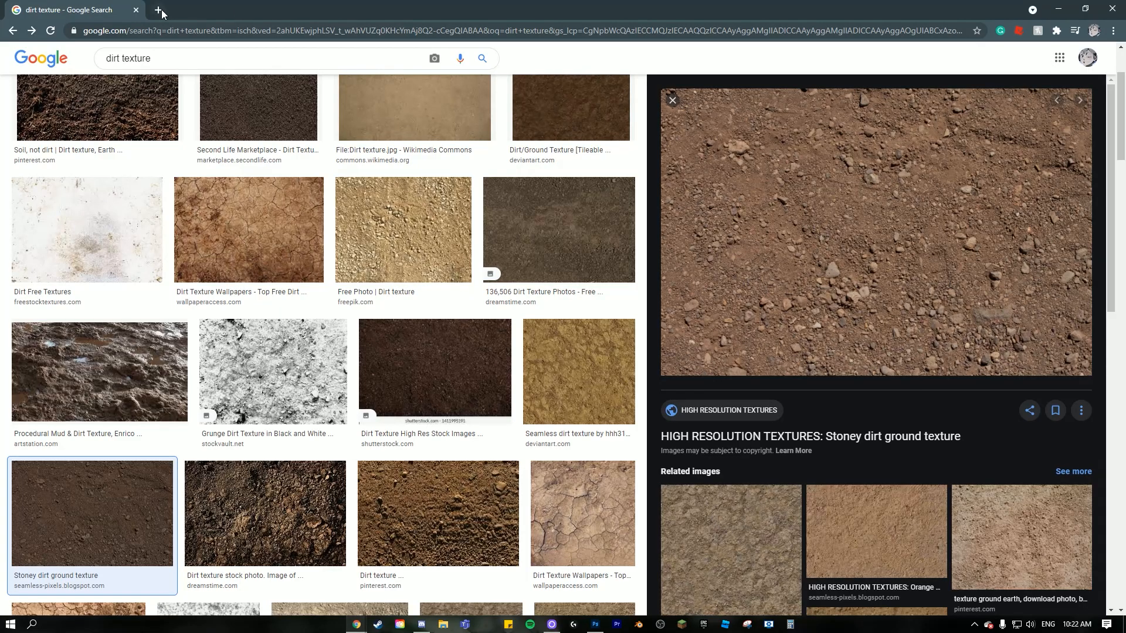
drag(151, 58, 106, 58)
text(rocks)
key(Return)
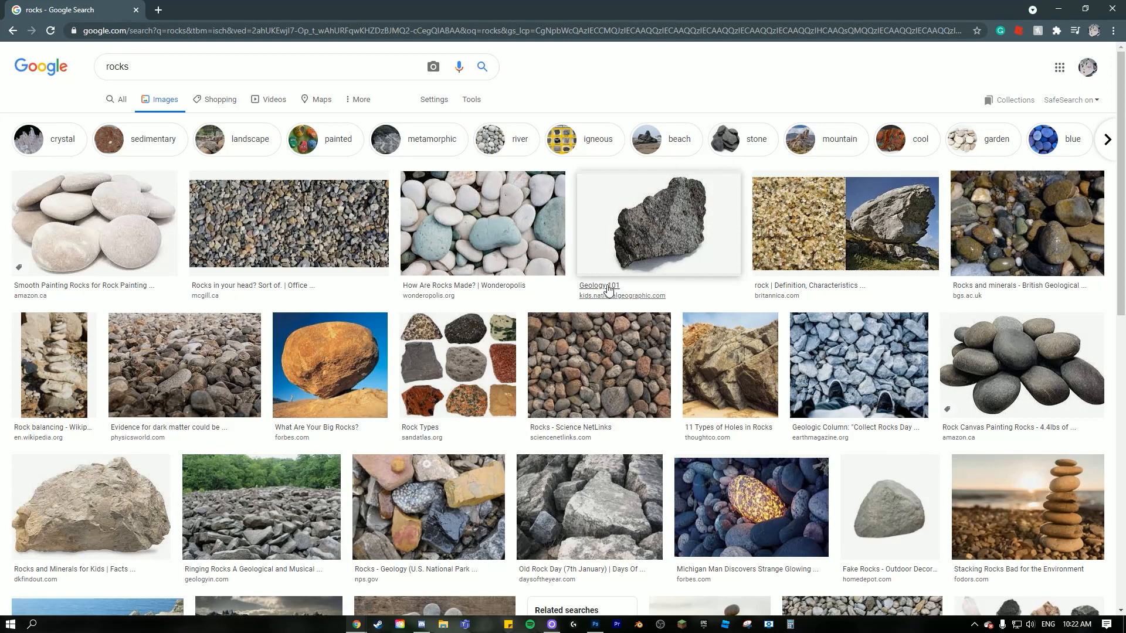
scroll(609, 289, down, 6)
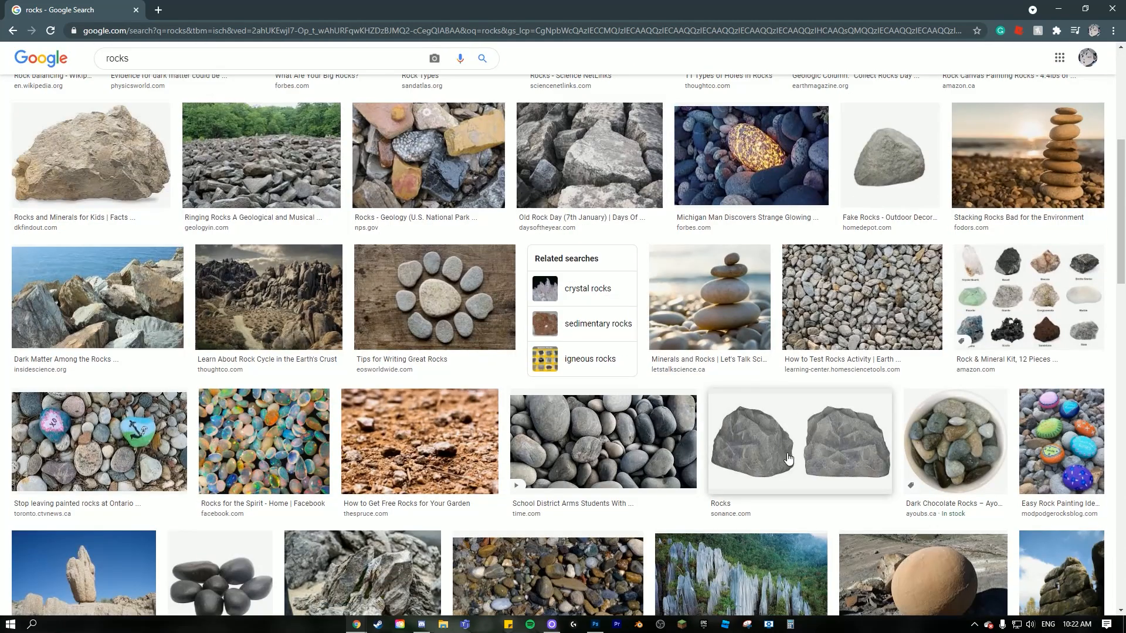
click(789, 458)
right_click(856, 209)
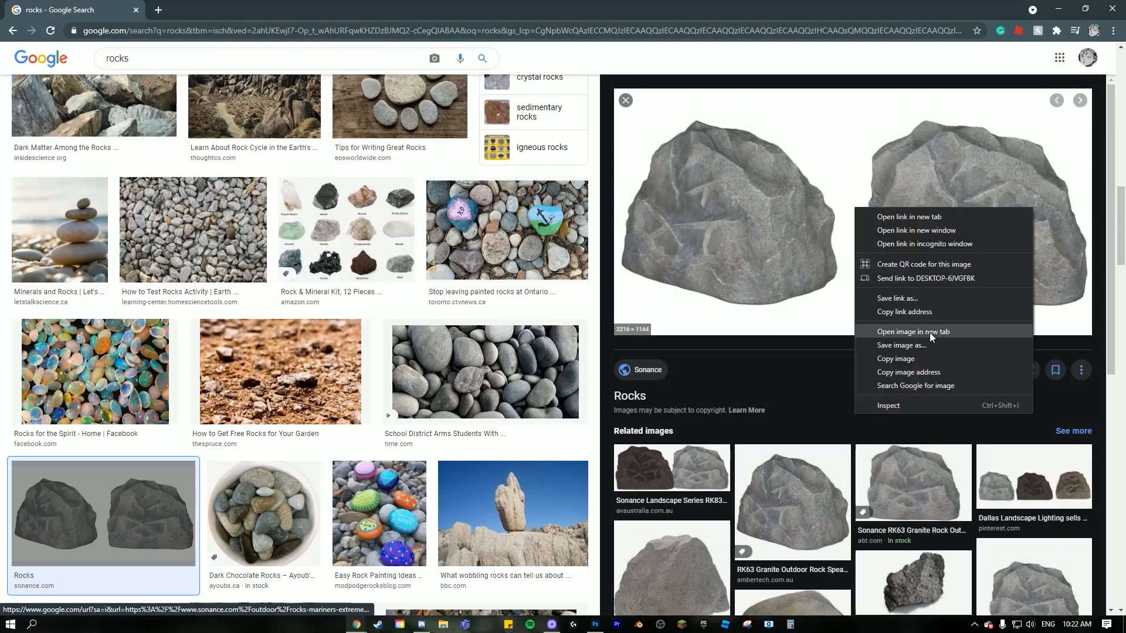
click(906, 360)
- Return to Photoshop and paste the boulder picture directly above Layer 96 copy
key(alt+Tab)
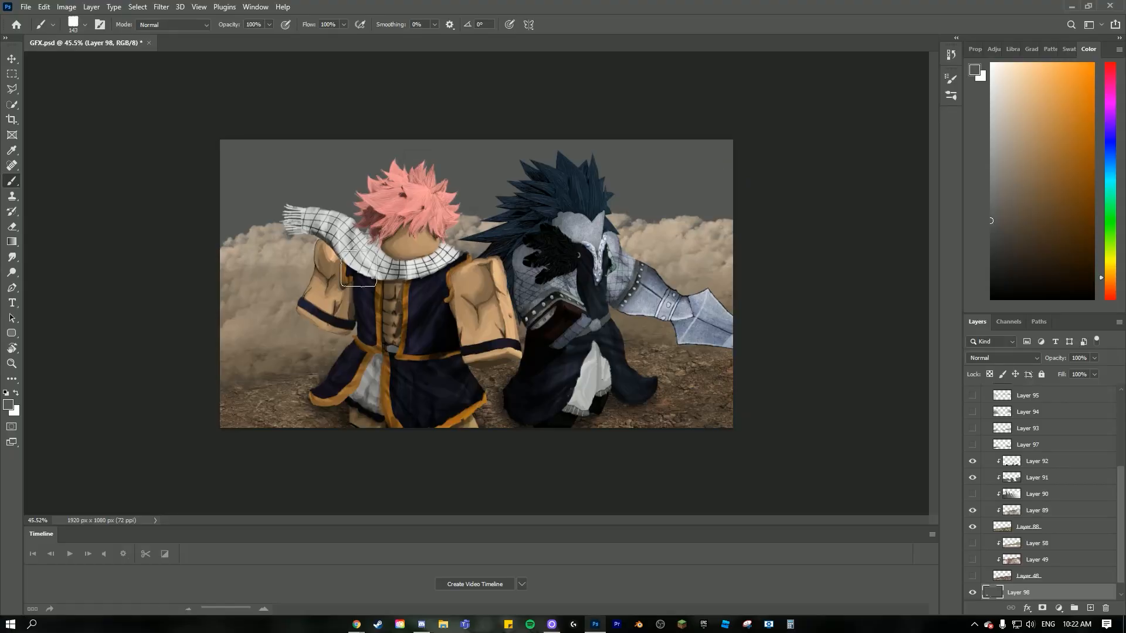
scroll(1016, 512, up, 3)
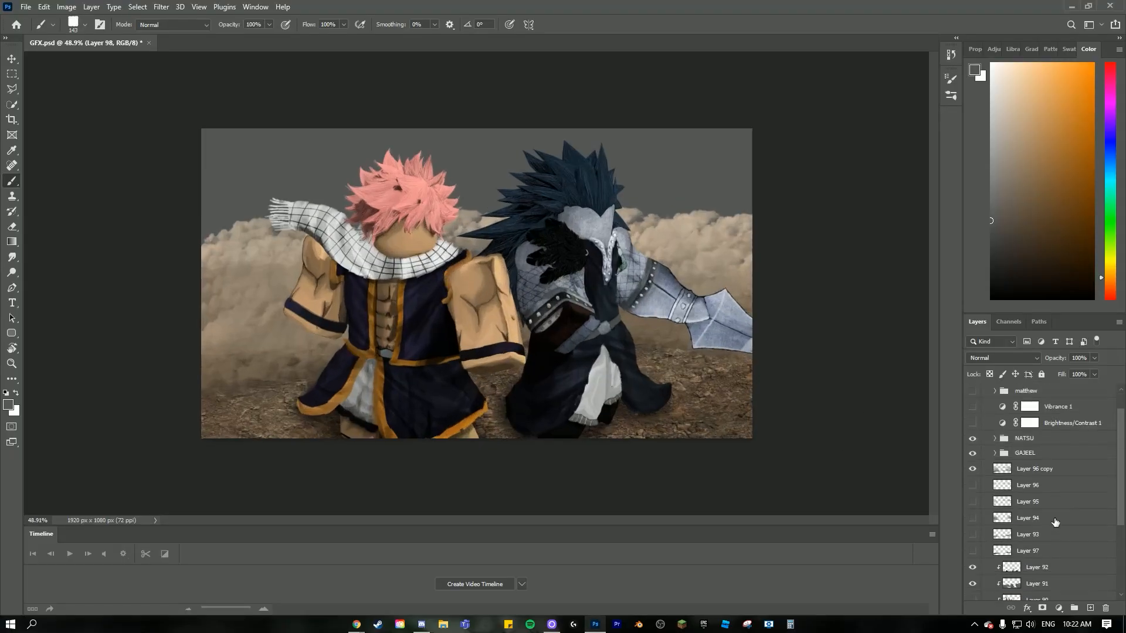
click(1045, 475)
key(ctrl+v)
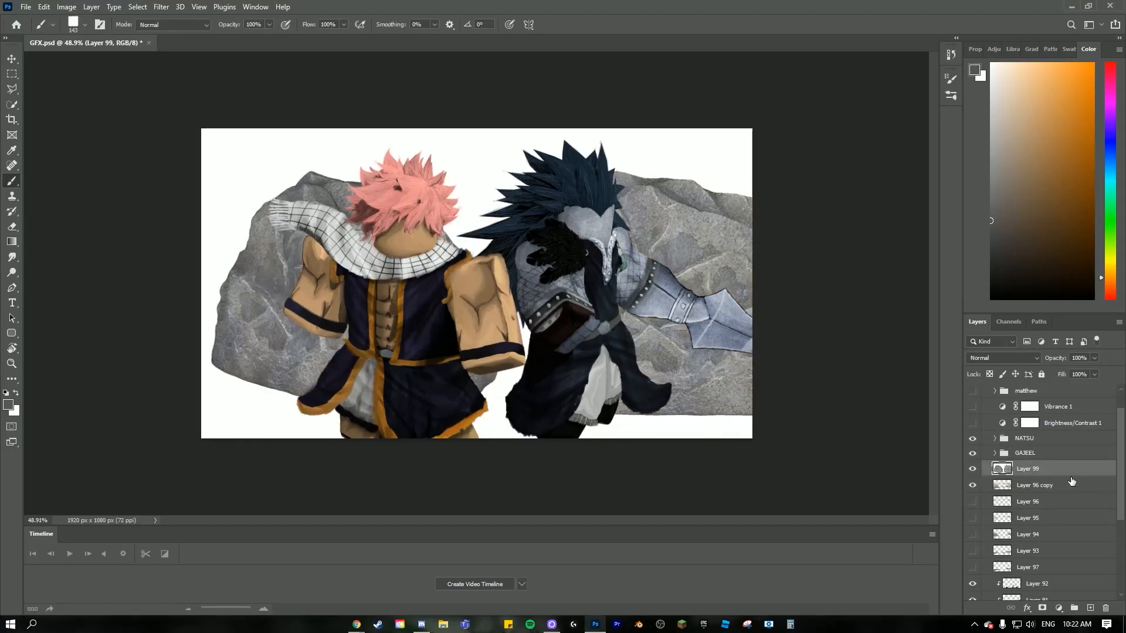
- Isolate the pasted boulder picture, select its first complete rock with Quick Selection and copy the rock to a new layer
alt+click(972, 472)
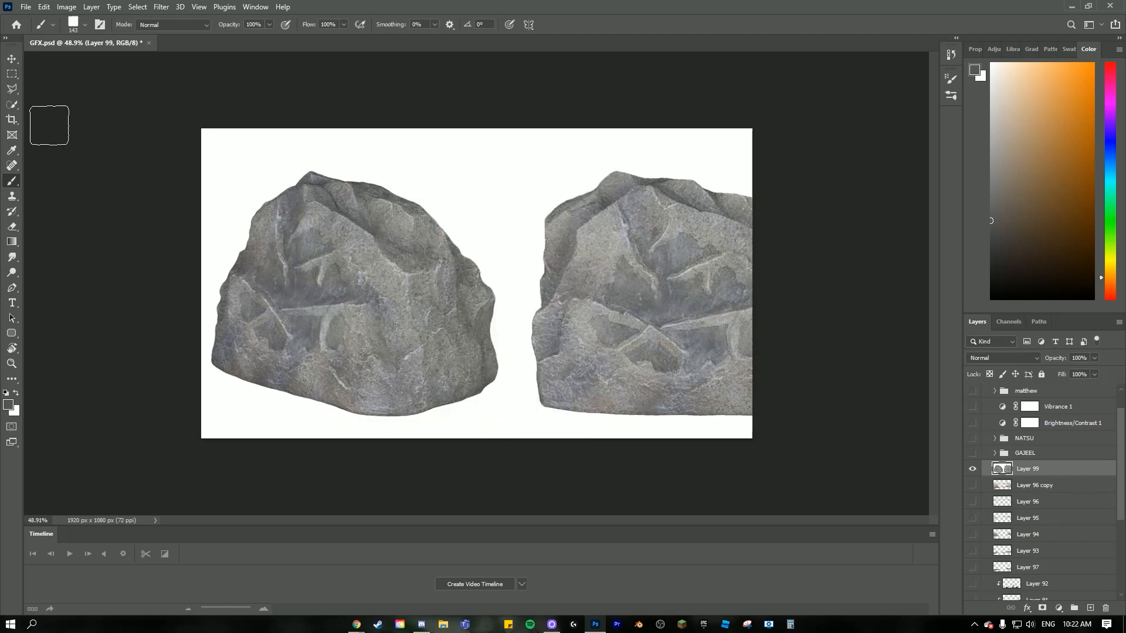
click(12, 106)
drag(346, 235, 315, 253)
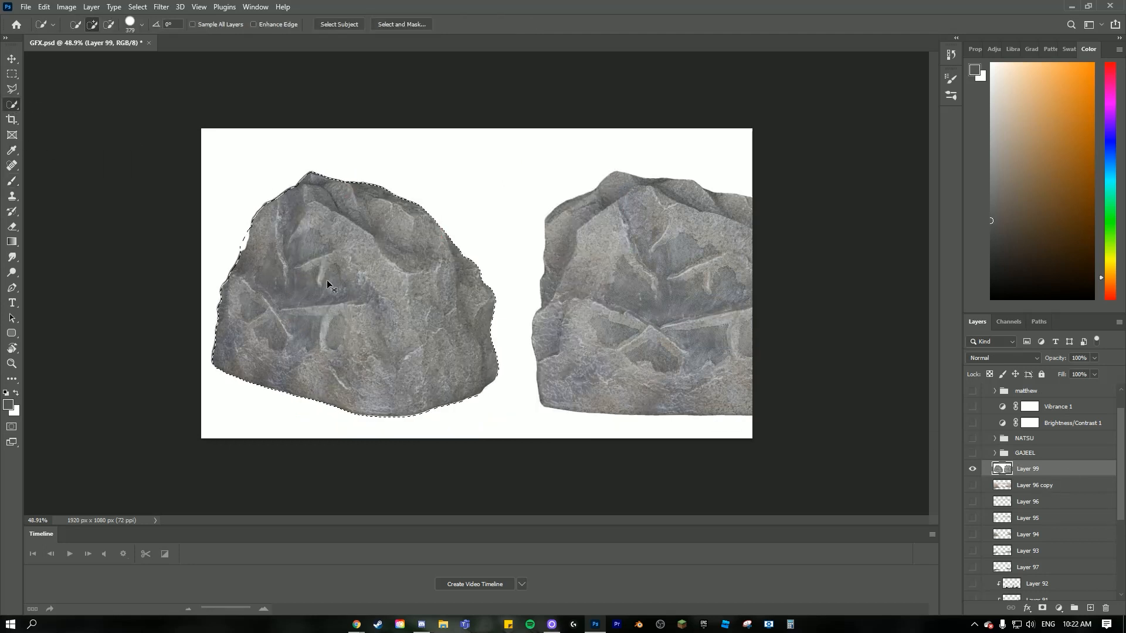
key(ctrl+j)
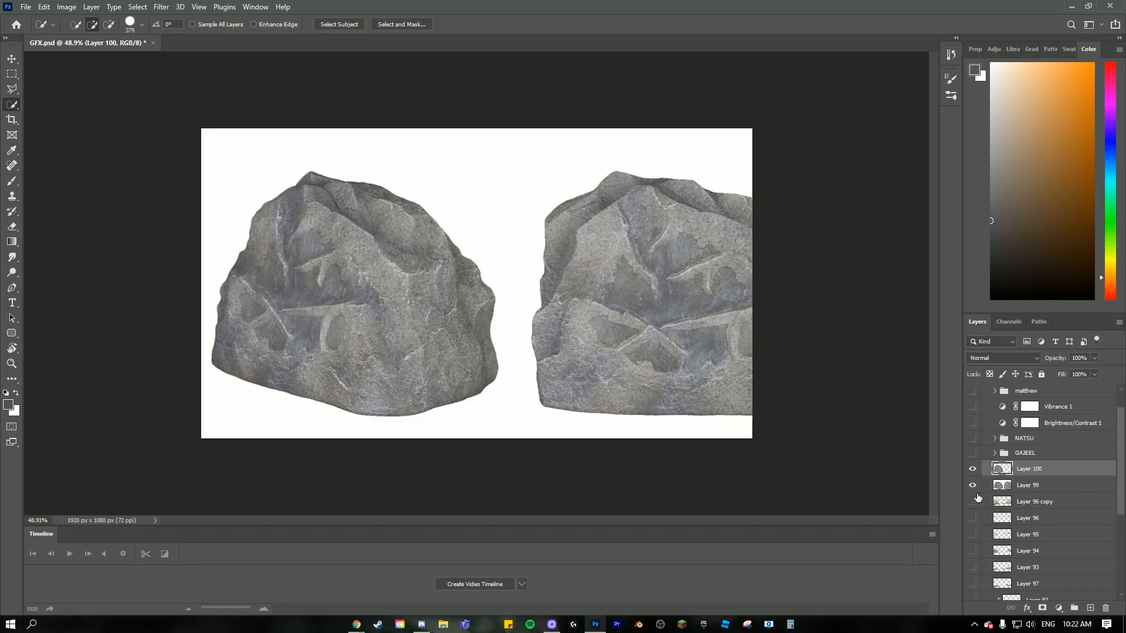
- Hide the boulder source picture on Layer 99 and show the NATSU and GAJEEL groups, dust, dirt ground and grey backdrop again
click(973, 486)
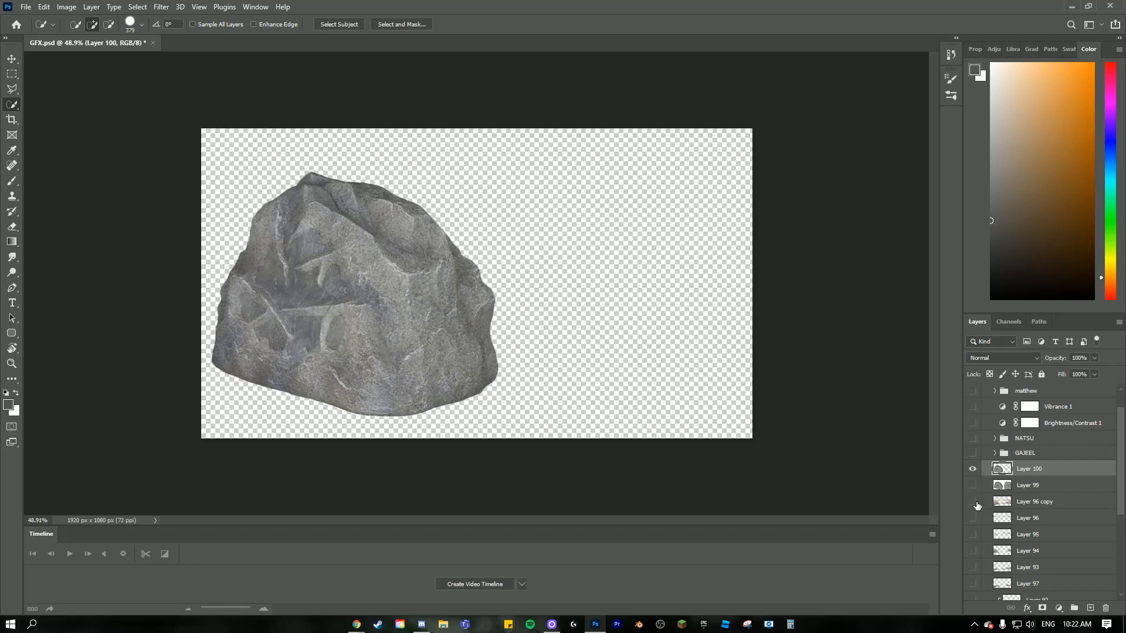
click(973, 439)
scroll(991, 486, down, 2)
scroll(984, 527, down, 1)
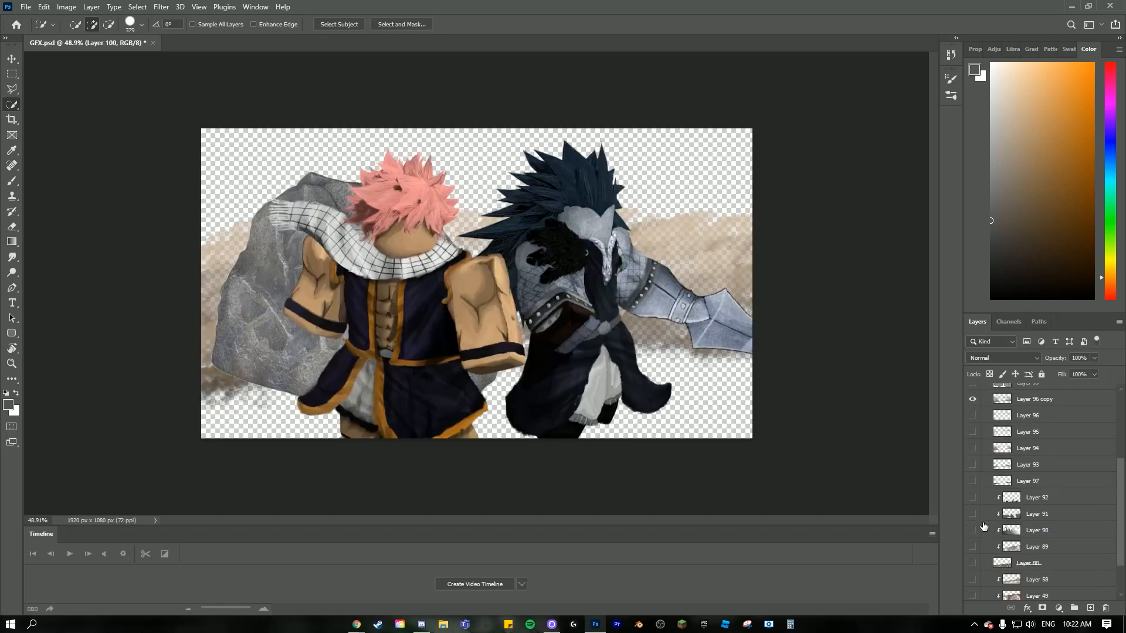
click(972, 497)
click(973, 563)
click(972, 547)
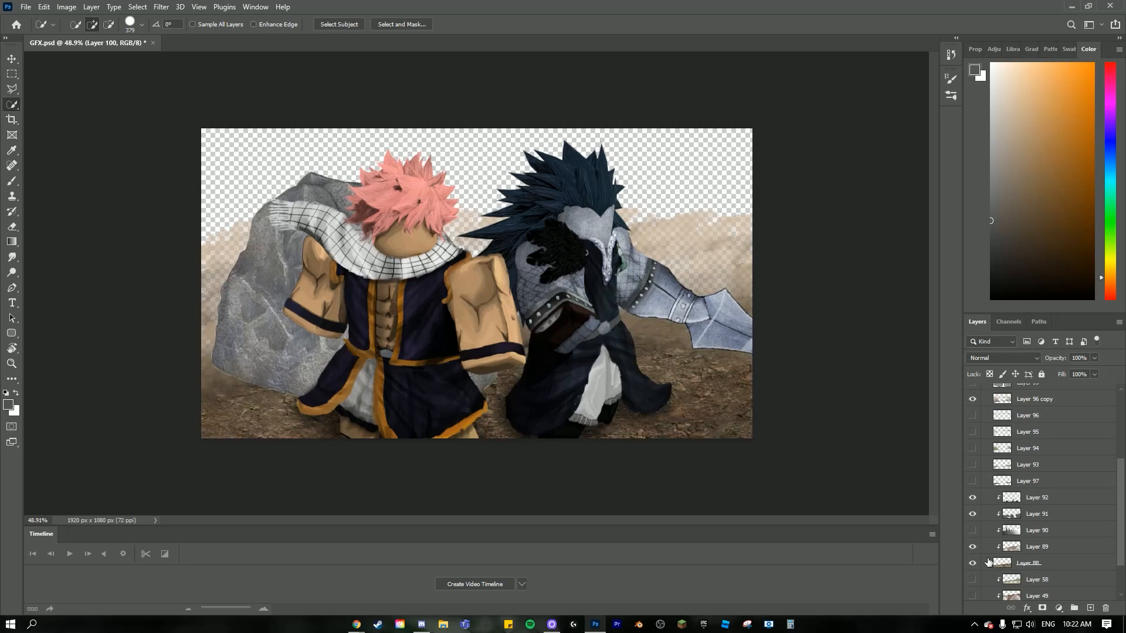
scroll(974, 546, down, 1)
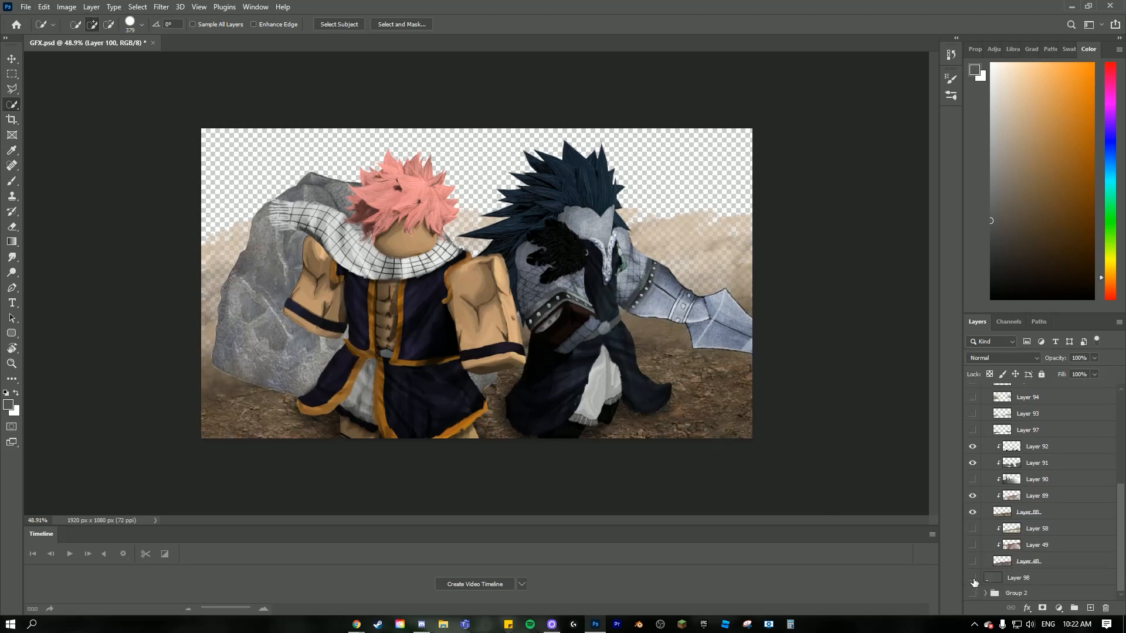
click(973, 582)
- Transform the cut-out rock to about 40% size, rotate it about -19° and place it on the ground beside the pink-haired character
scroll(1032, 487, up, 4)
key(ctrl+t)
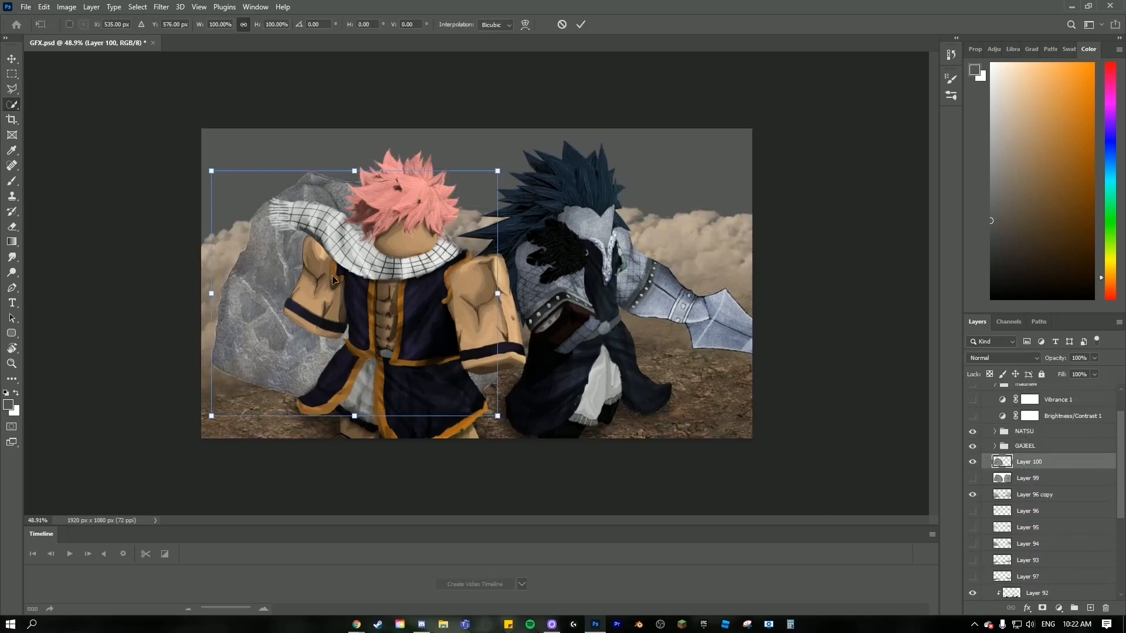
drag(367, 218, 673, 258)
drag(660, 215, 661, 282)
drag(644, 330, 229, 347)
drag(371, 335, 359, 296)
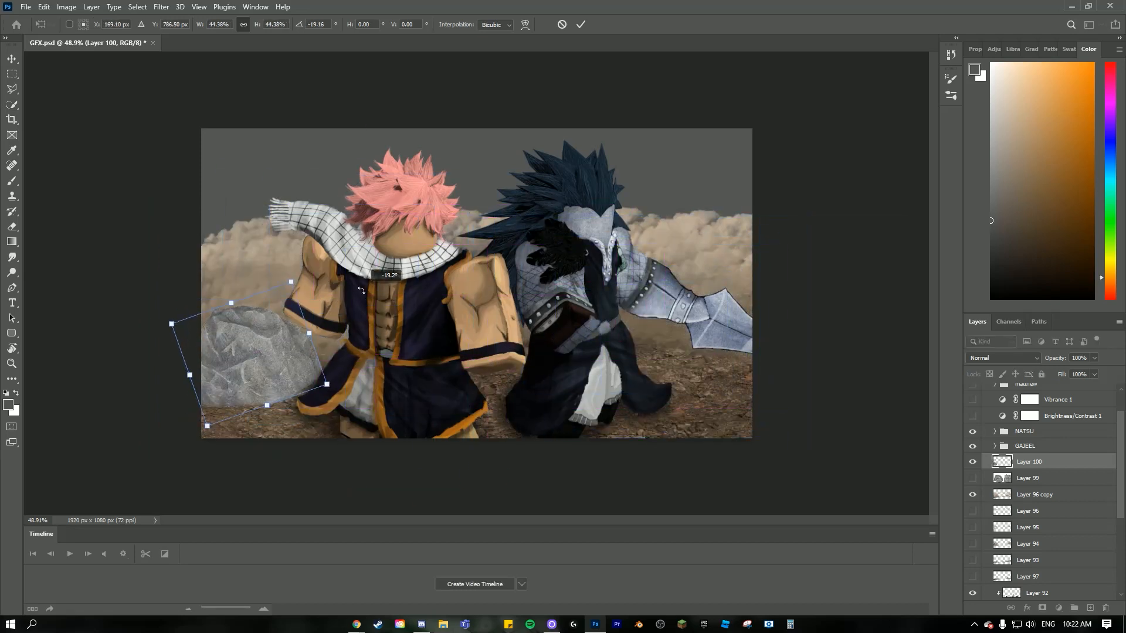
mouse_move(254, 346)
mouse_down()
mouse_move(253, 336)
mouse_move(260, 344)
mouse_up()
drag(238, 300, 239, 305)
drag(256, 345, 248, 345)
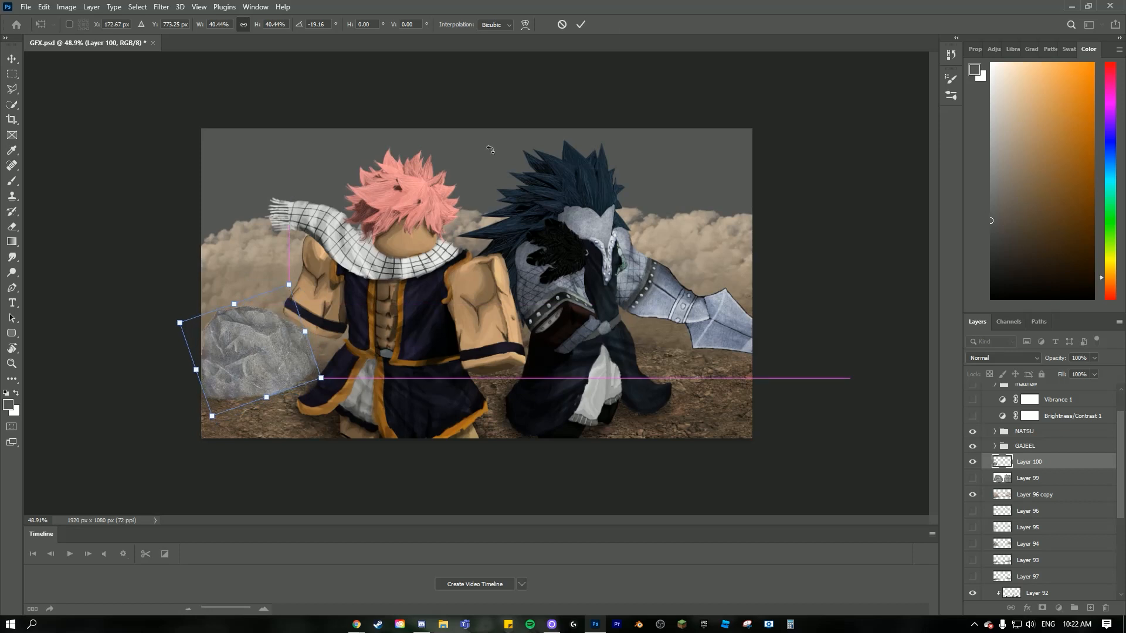
click(580, 24)
- Move the rock layer below Layer 96 copy and erase the dust over the rock with a 15% opacity eraser
drag(1036, 475, 1040, 507)
click(1036, 480)
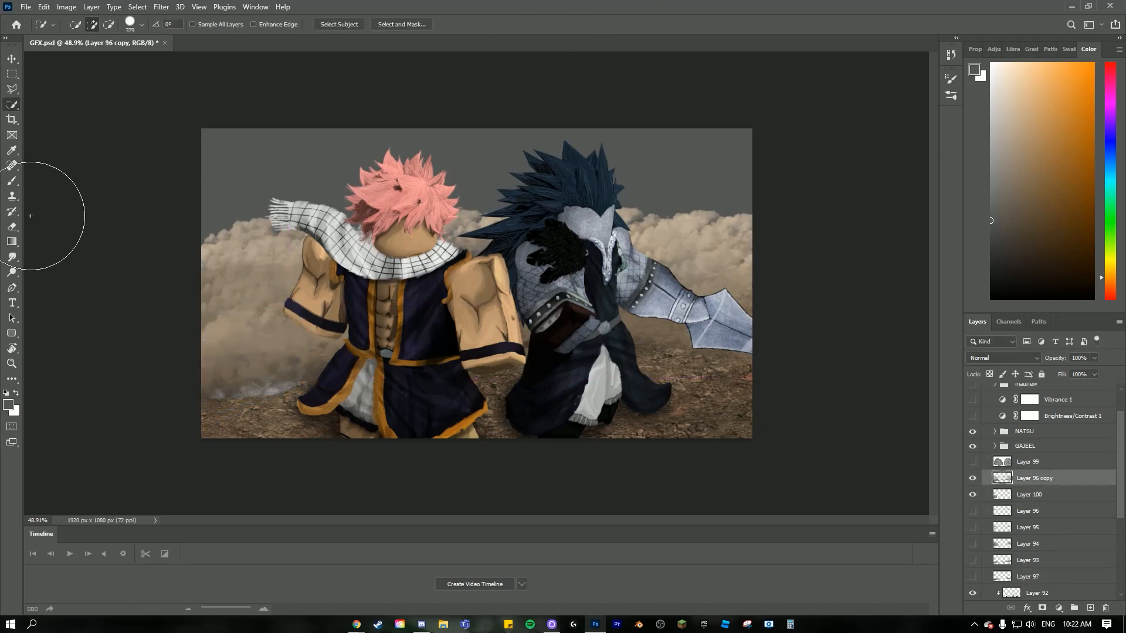
click(12, 226)
mouse_move(243, 370)
mouse_down()
mouse_move(233, 346)
mouse_move(272, 397)
mouse_move(235, 359)
mouse_move(203, 389)
mouse_move(235, 382)
mouse_up()
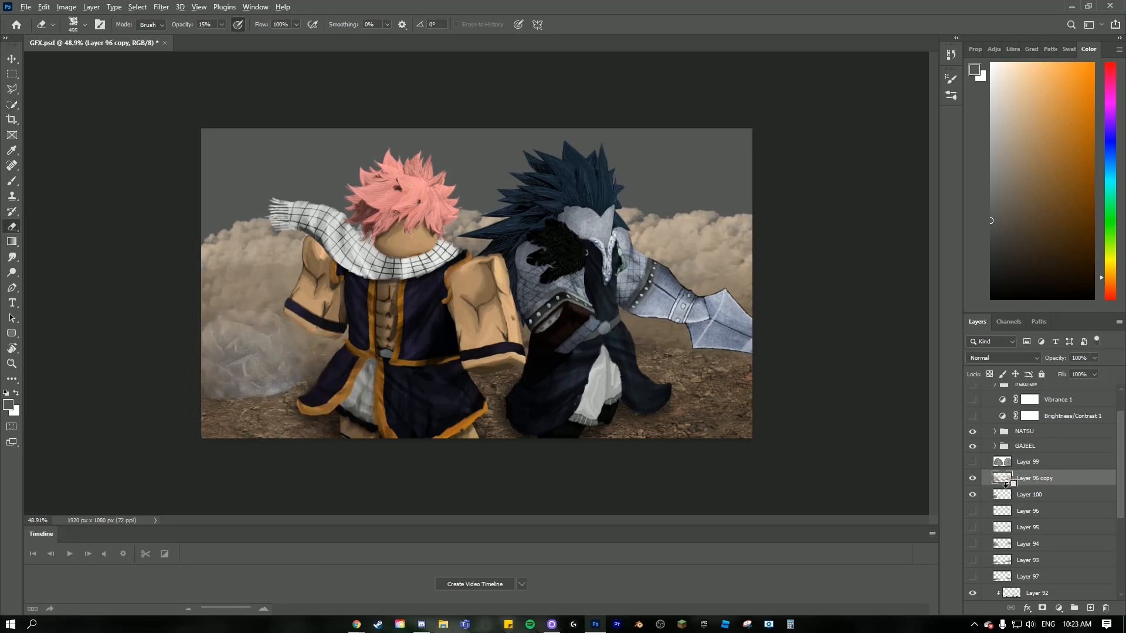
- Colorize the rock on Layer 100 with Hue/Saturation at hue 33 and saturation 25, lowering the lightness to about -20
click(1023, 495)
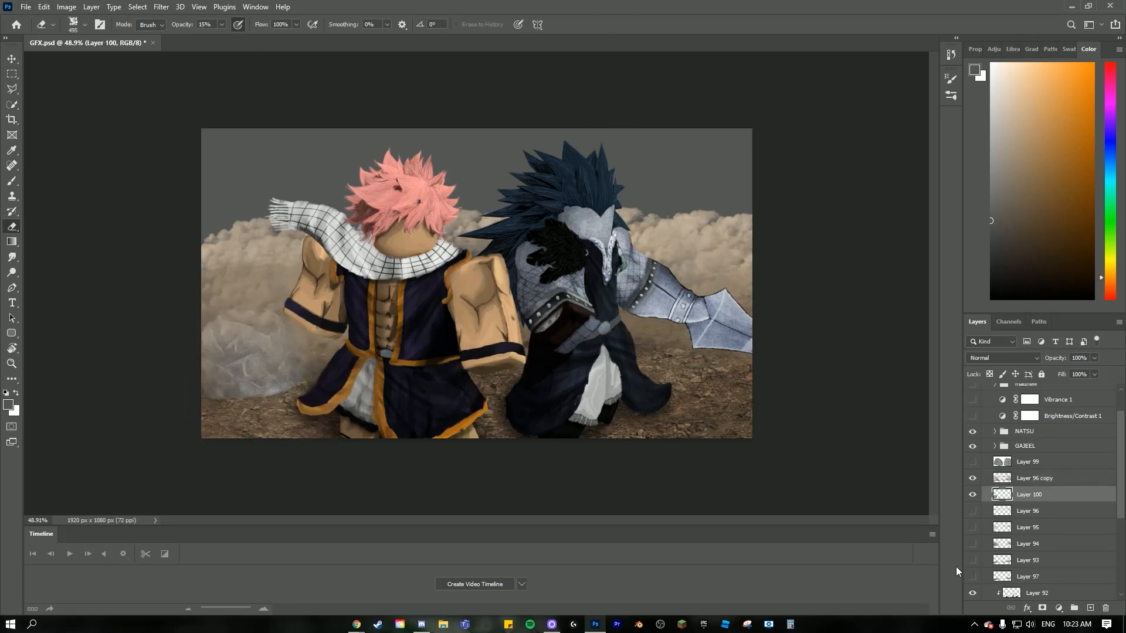
click(66, 6)
mouse_move(85, 39)
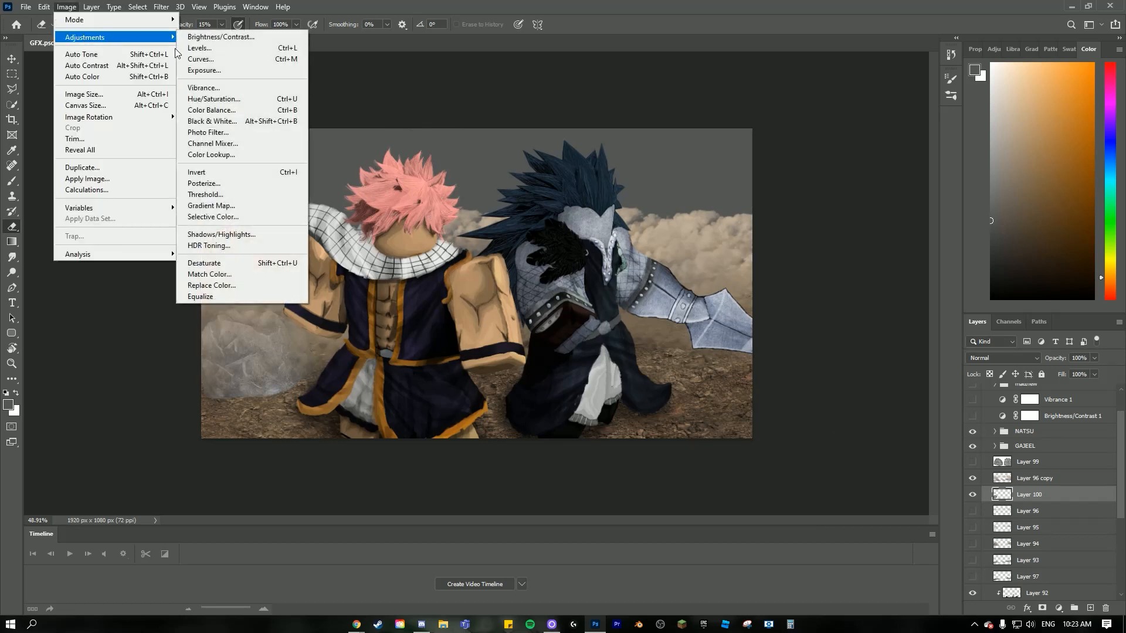
click(235, 97)
click(992, 475)
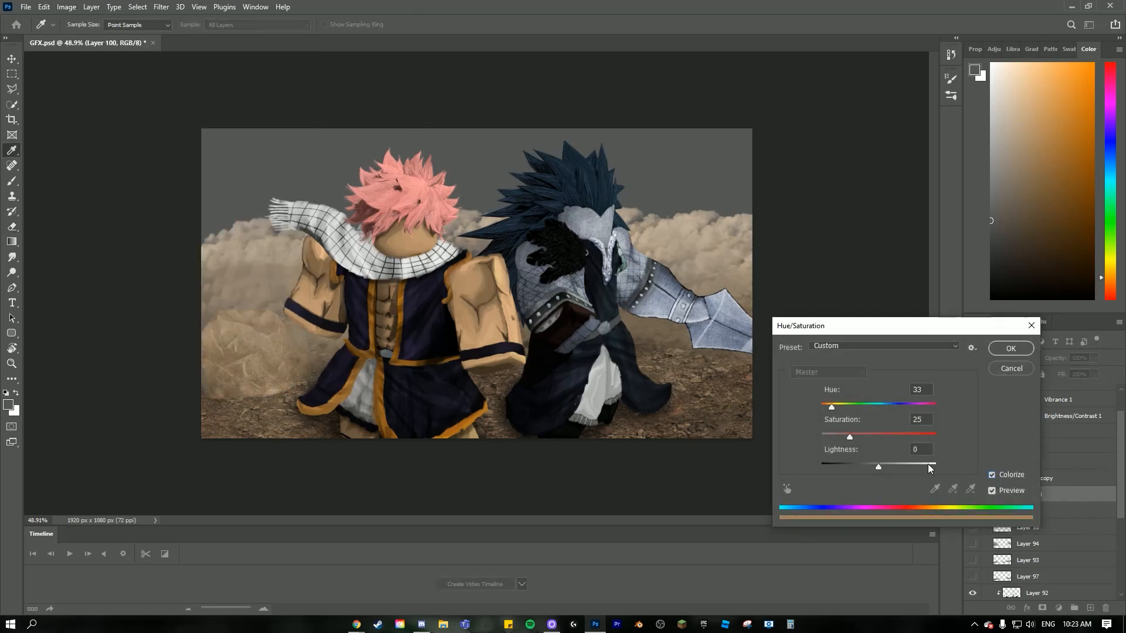
click(868, 472)
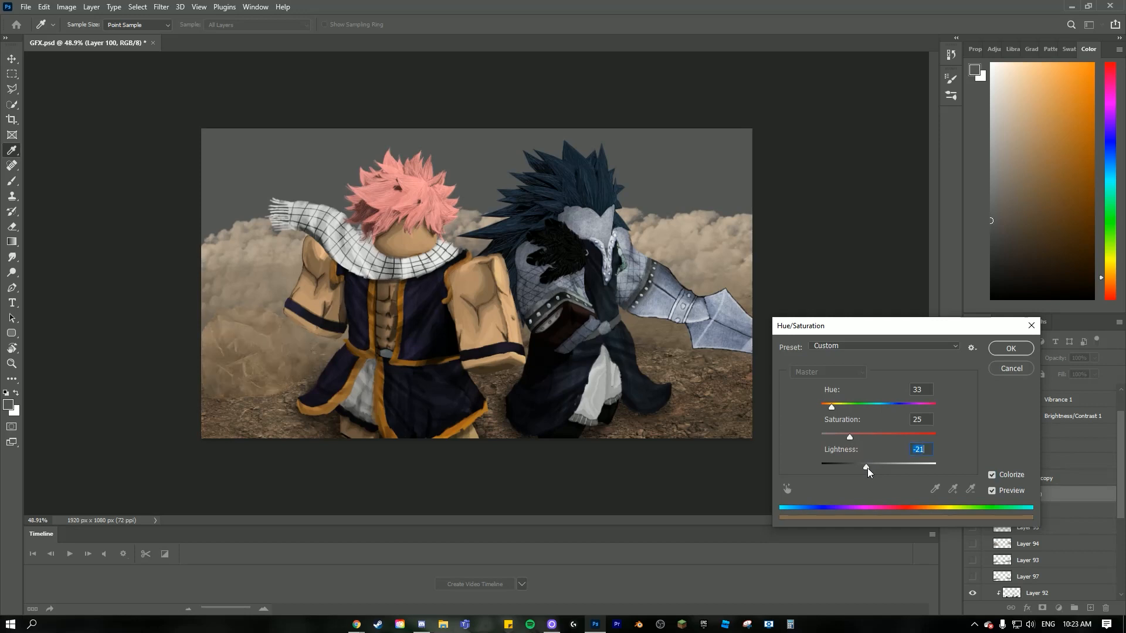
drag(874, 468, 868, 467)
click(1011, 351)
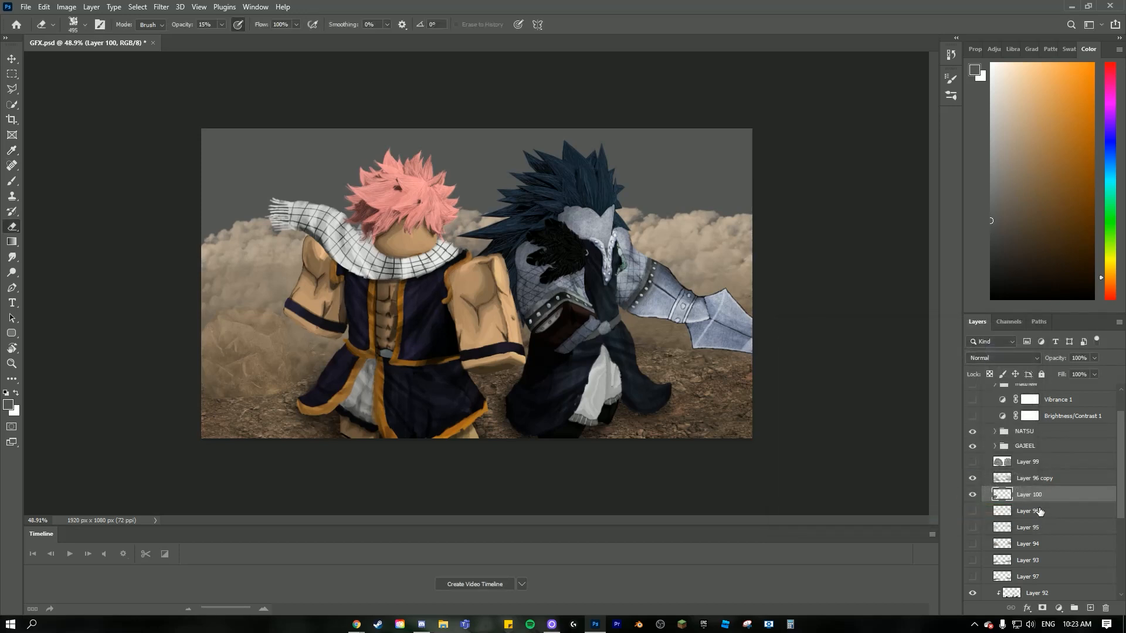
- Paint a black shadow under the rock on a new layer below it with a 143 px soft round brush, at 50% layer opacity
click(1040, 512)
click(1089, 609)
key(d)
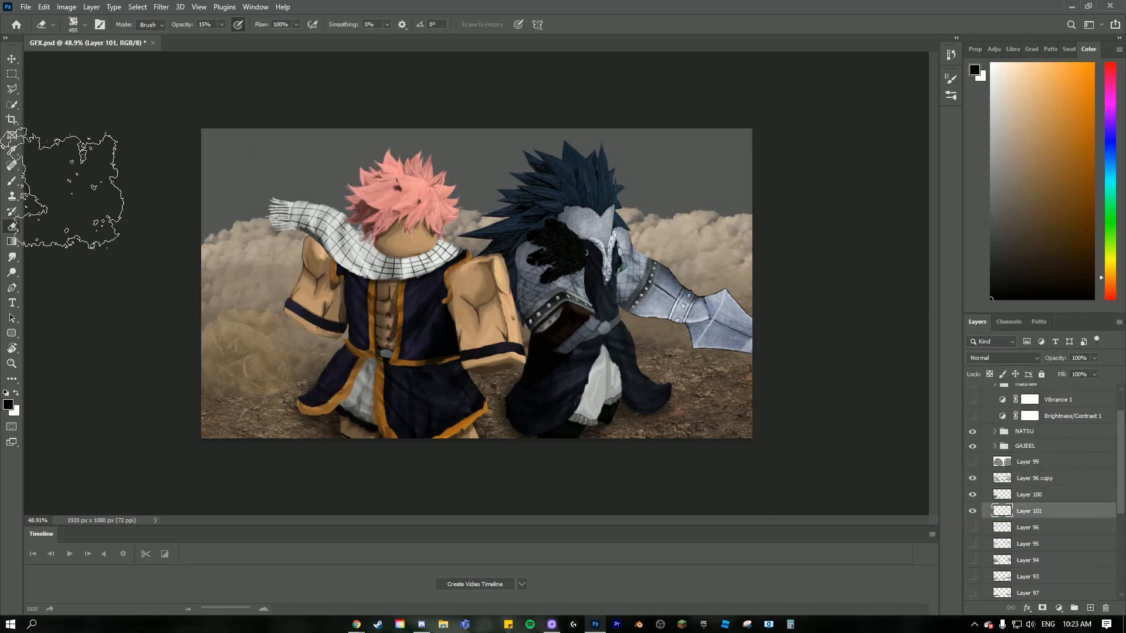
key(b)
click(75, 26)
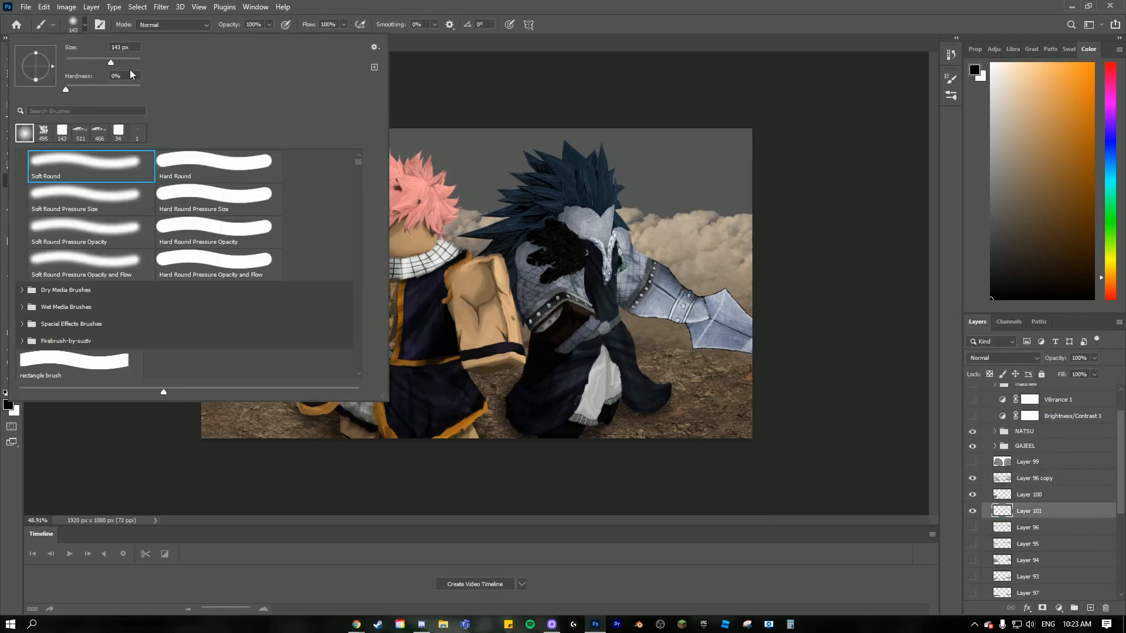
click(671, 97)
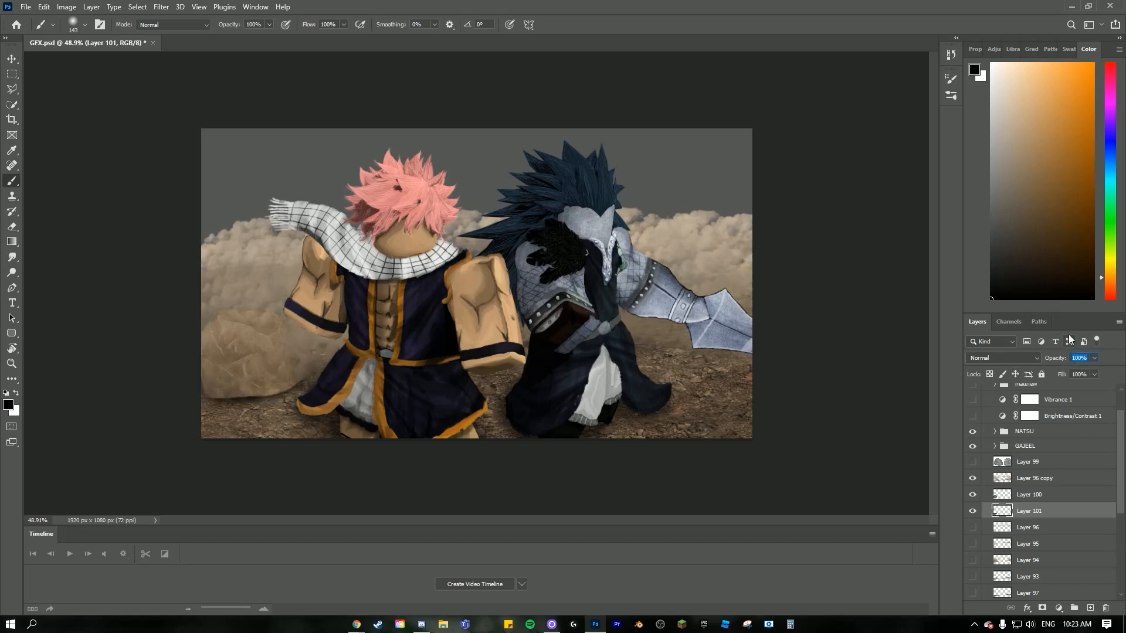
text(50)
key(Return)
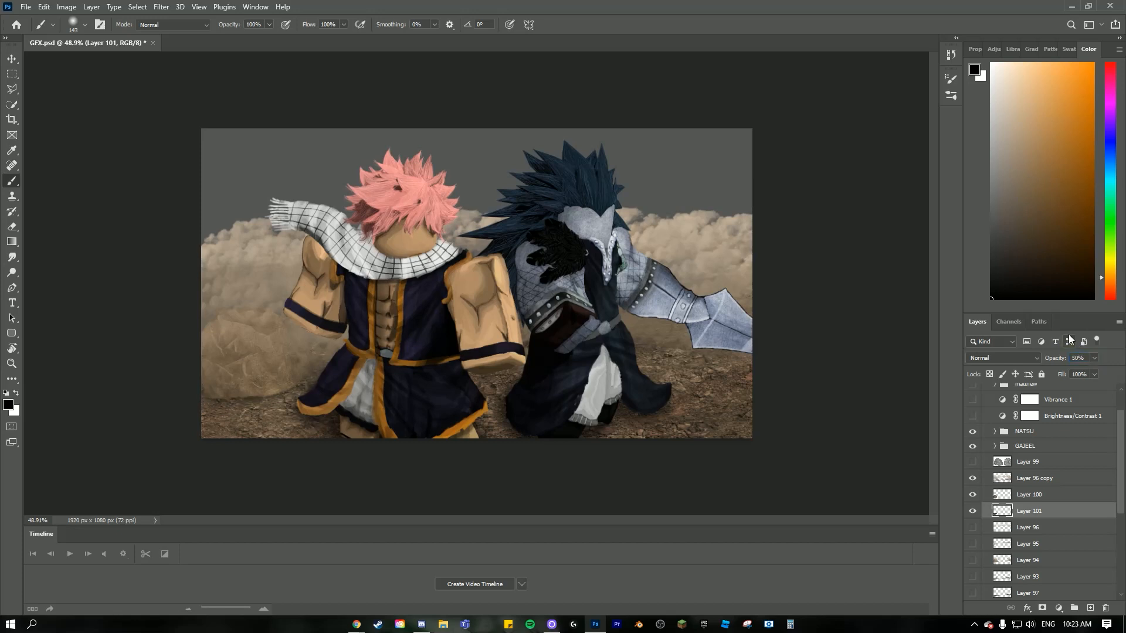
scroll(510, 318, down, 3)
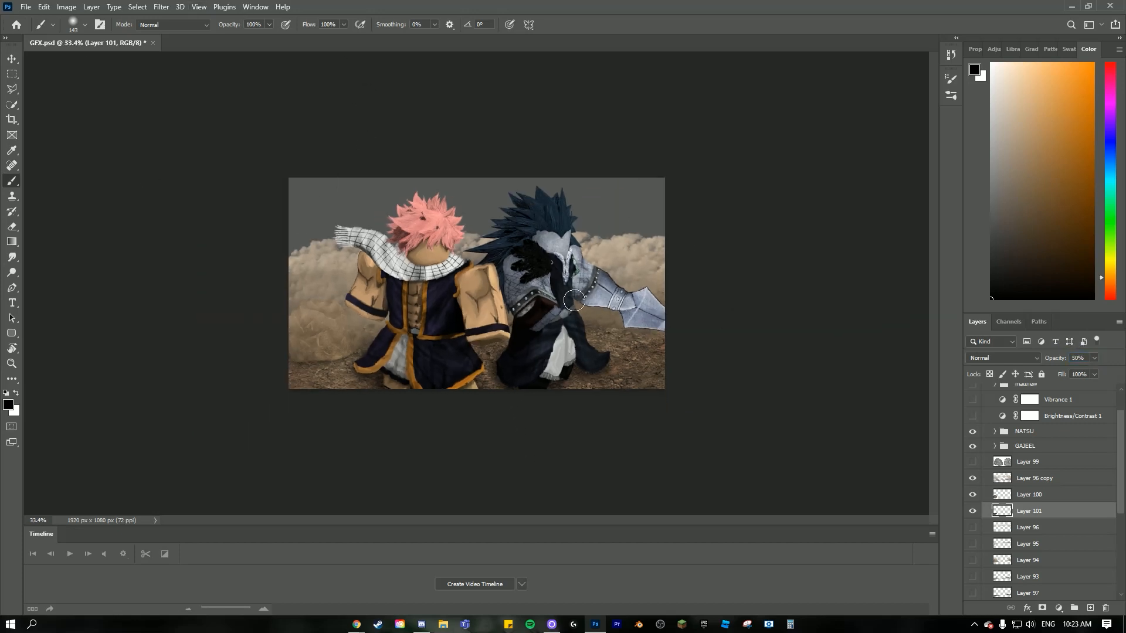
scroll(502, 322, up, 3)
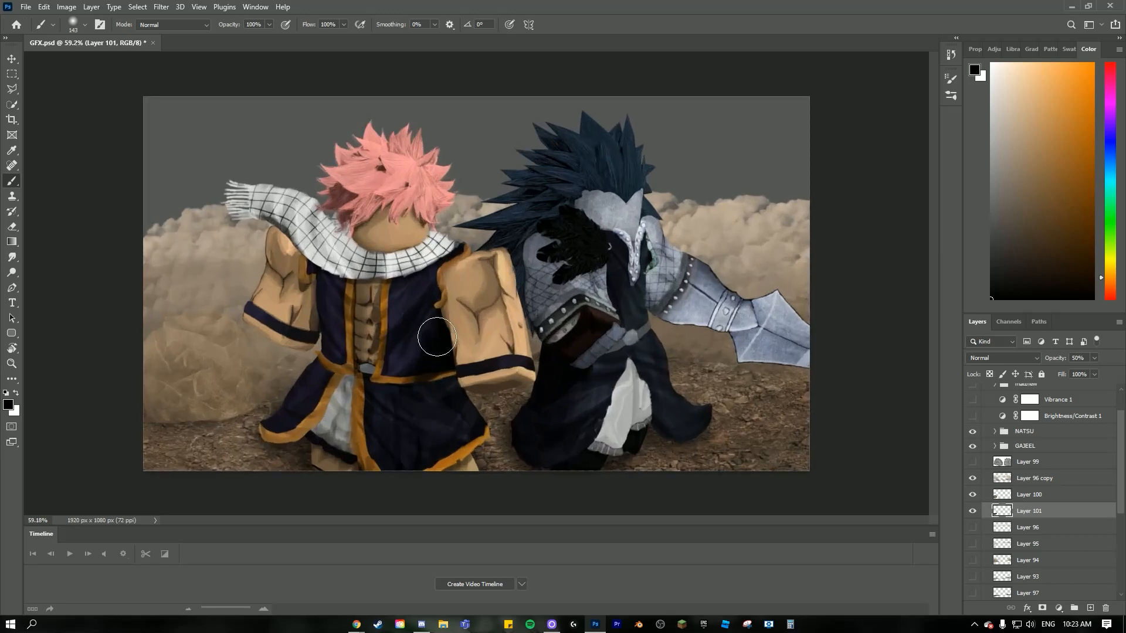
scroll(340, 334, down, 2)
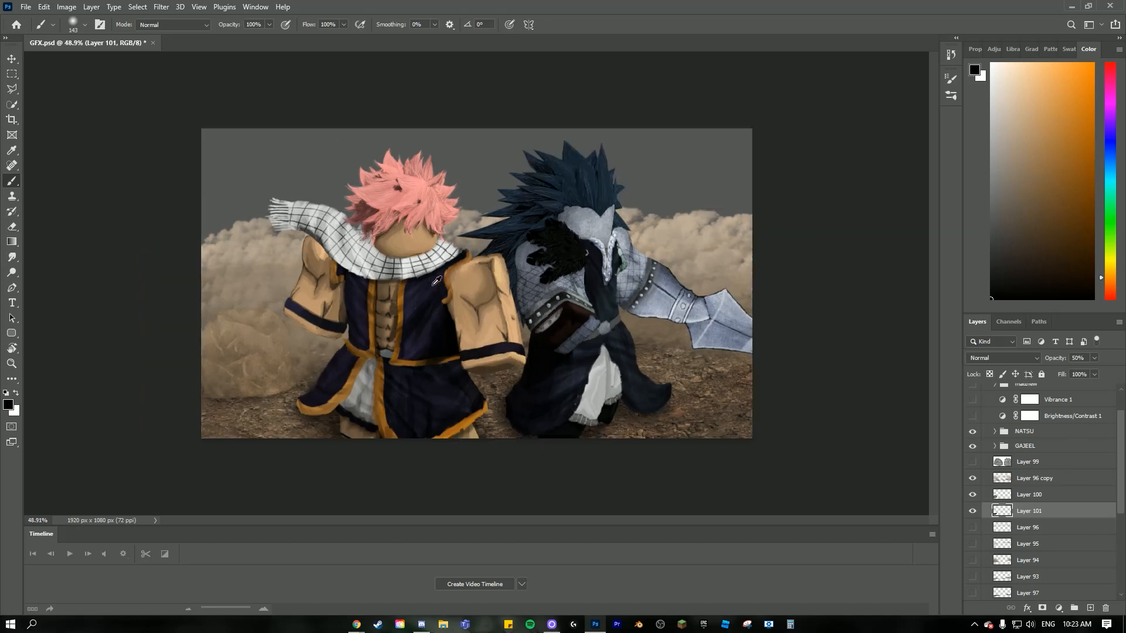
scroll(410, 328, up, 1)
scroll(438, 292, down, 1)
scroll(431, 227, up, 2)
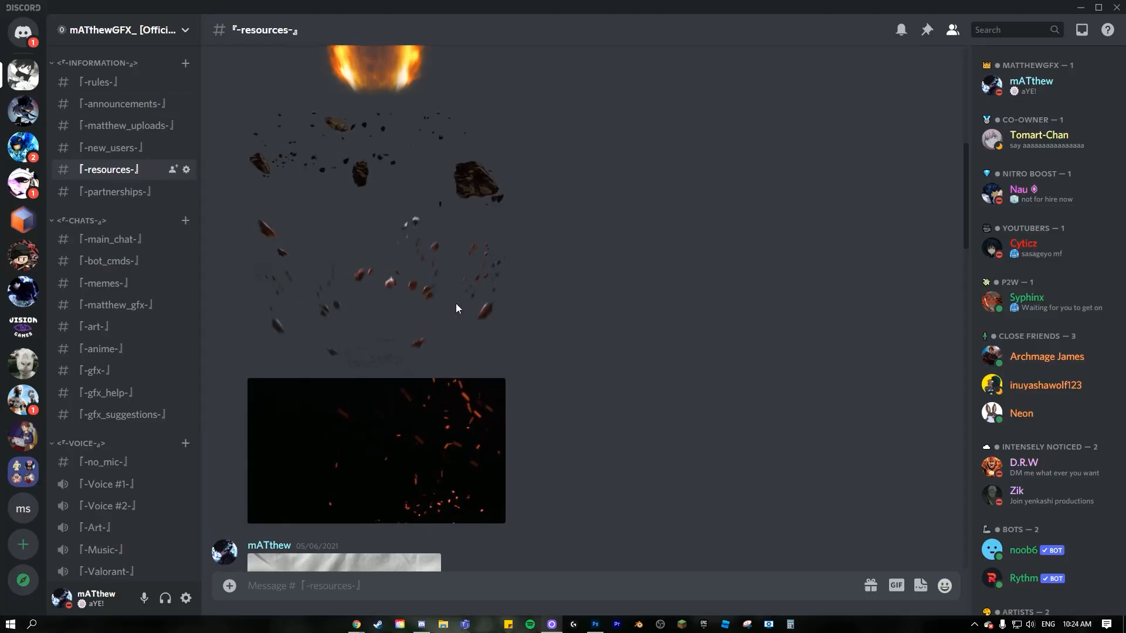
- Switch to Discord, find the flying rock debris picture in the resources channel, enlarge it and copy the image
scroll(485, 325, down, 17)
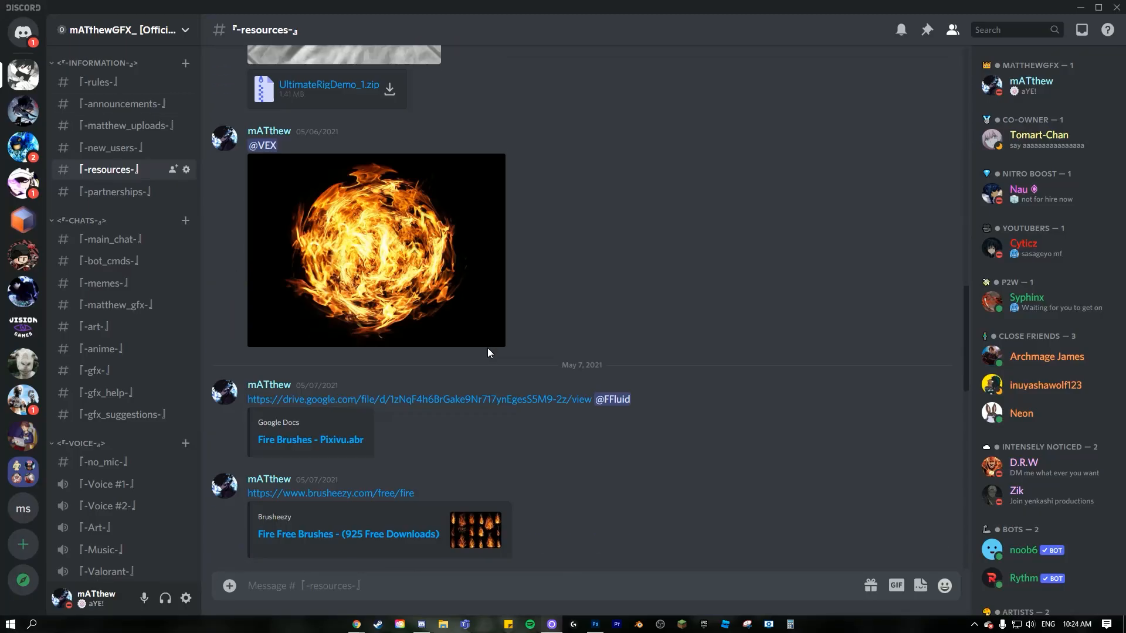
scroll(410, 375, down, 7)
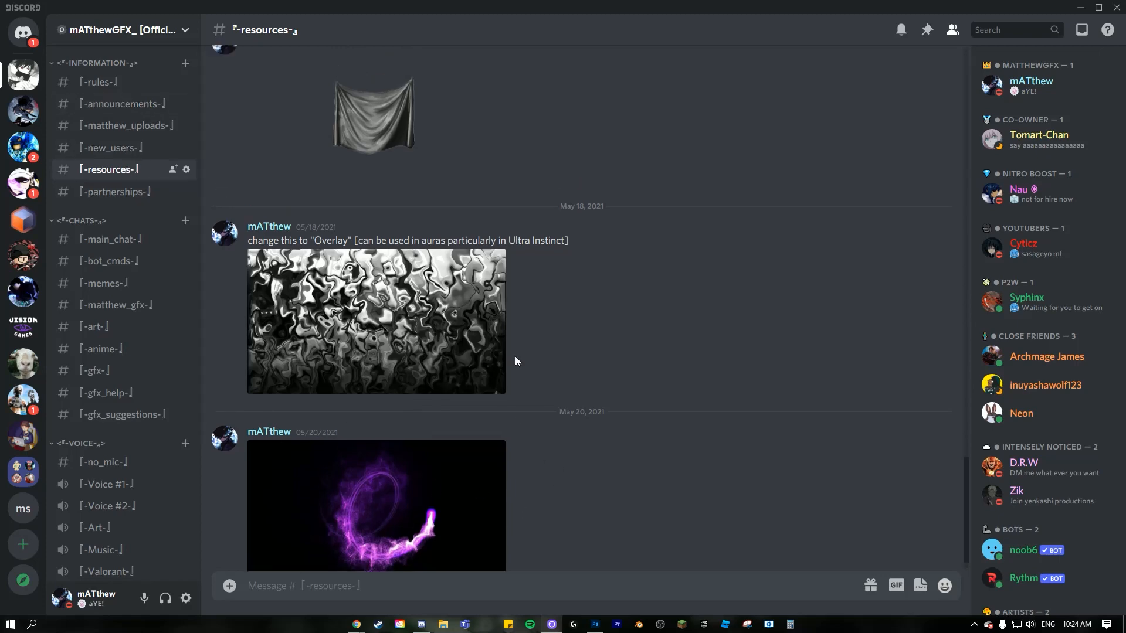
scroll(515, 359, up, 8)
scroll(512, 471, up, 8)
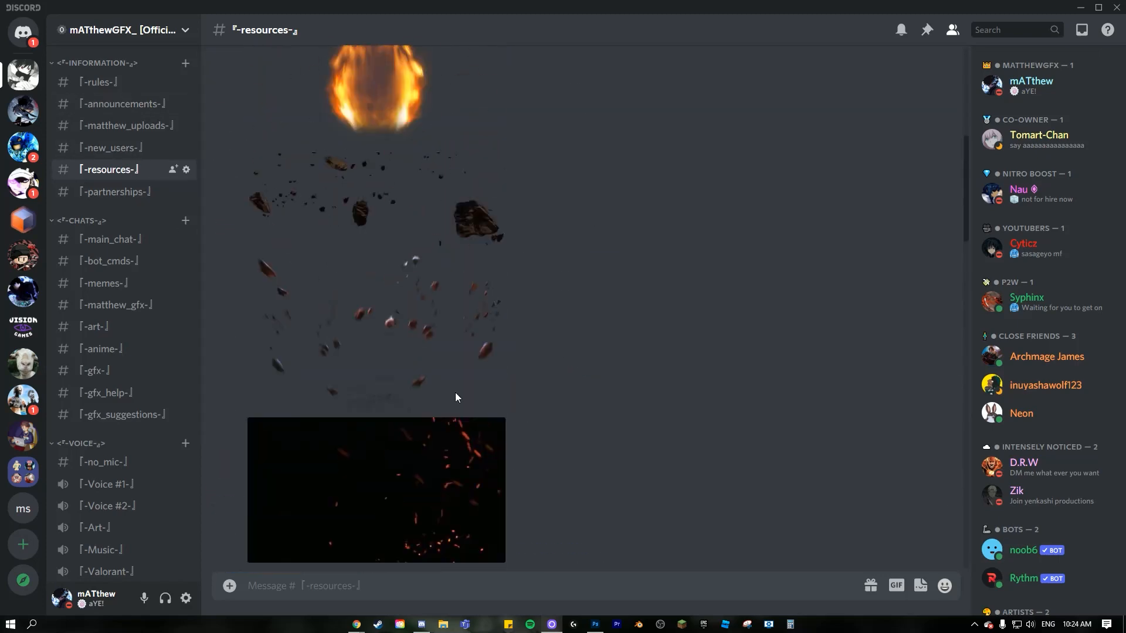
scroll(480, 310, down, 3)
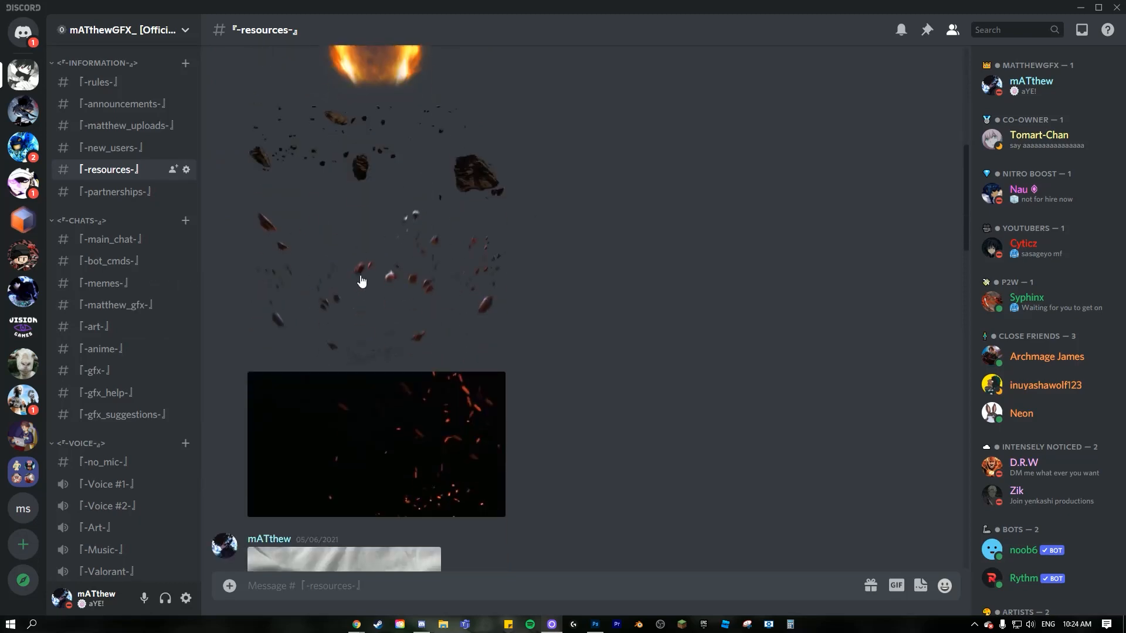
click(339, 272)
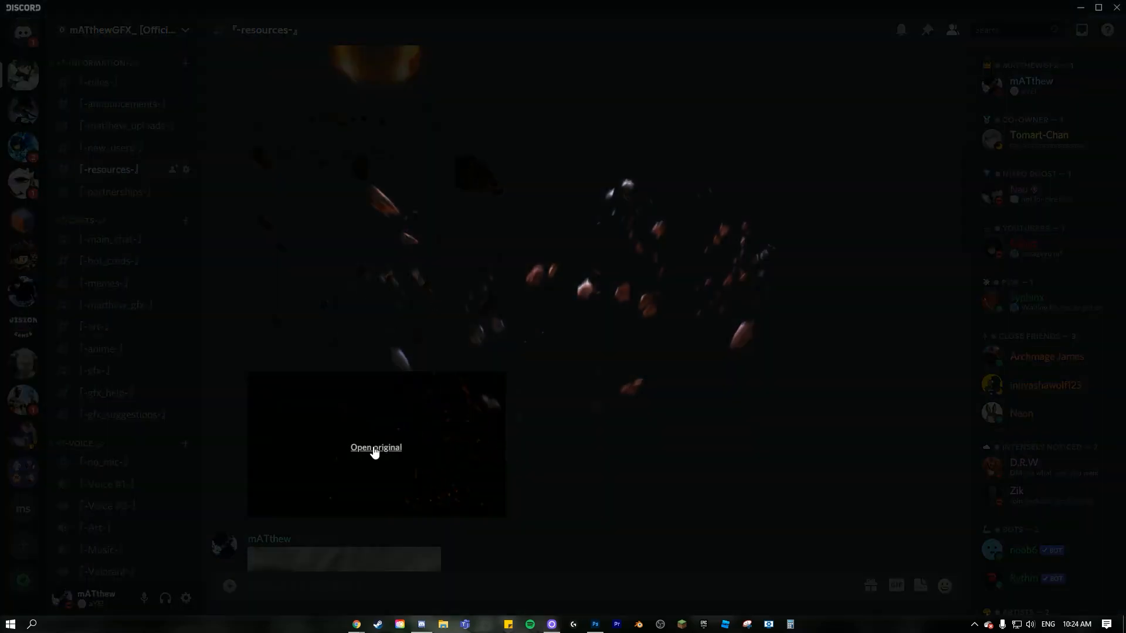
right_click(554, 301)
click(595, 306)
- Return to Photoshop and try to paste the copied rock debris picture into GFX.psd
click(595, 624)
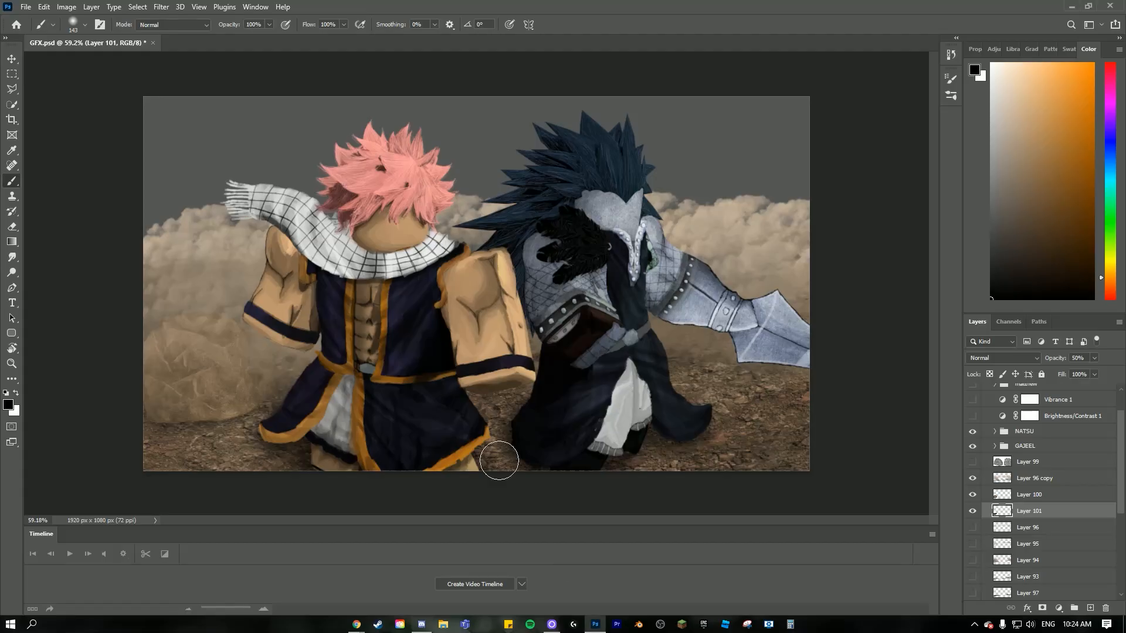
scroll(499, 461, down, 3)
scroll(498, 460, up, 4)
scroll(1009, 469, up, 2)
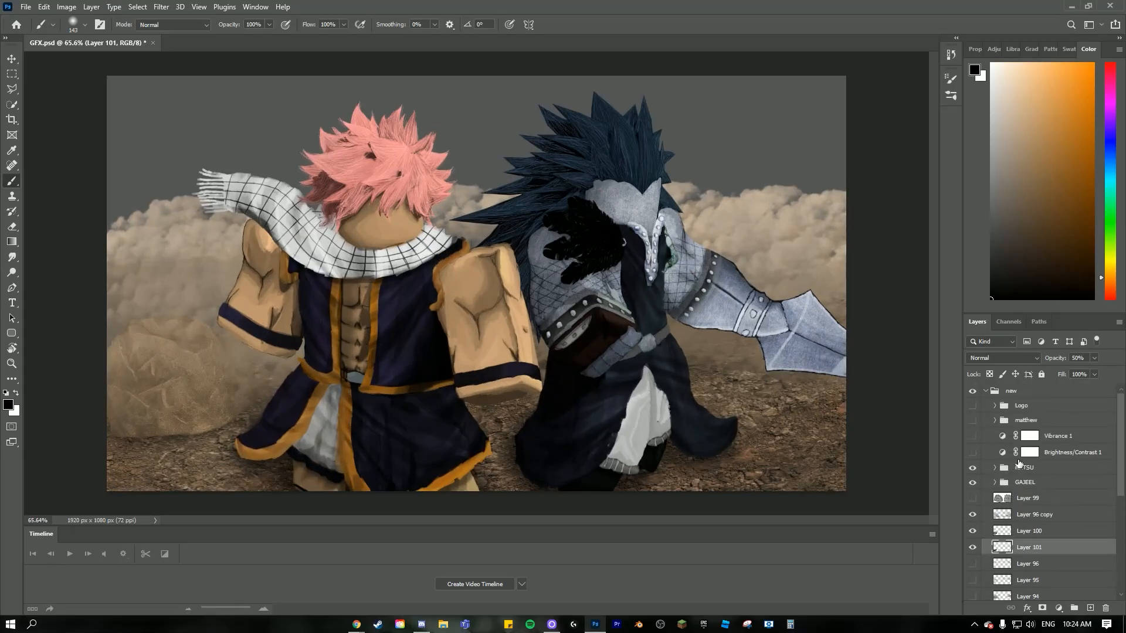
click(1035, 469)
key(ctrl+v)
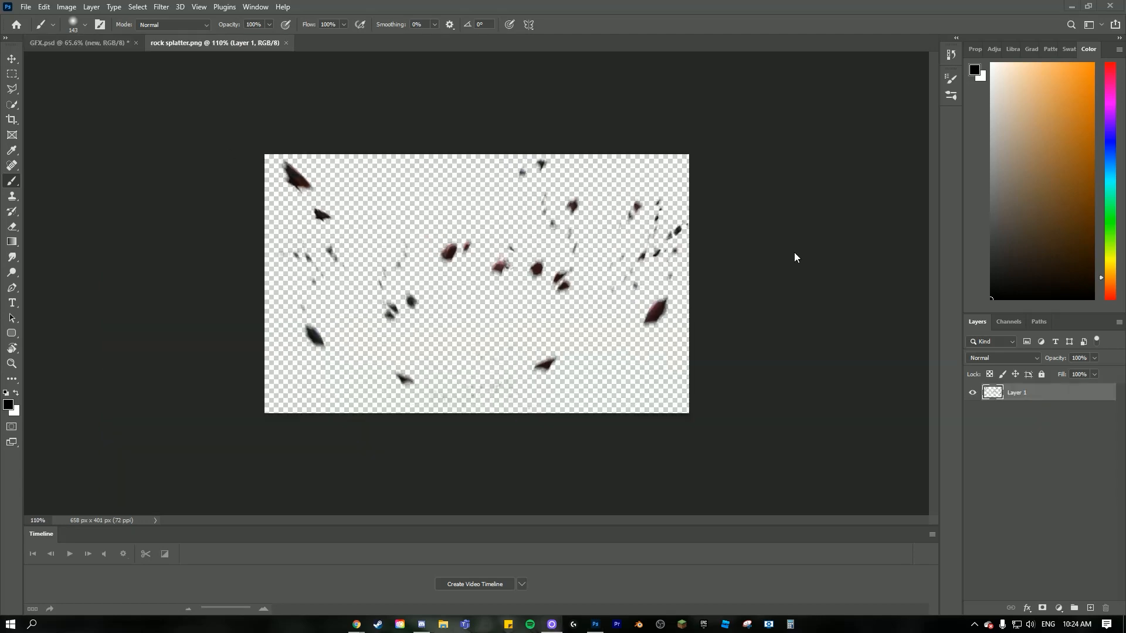
click(97, 42)
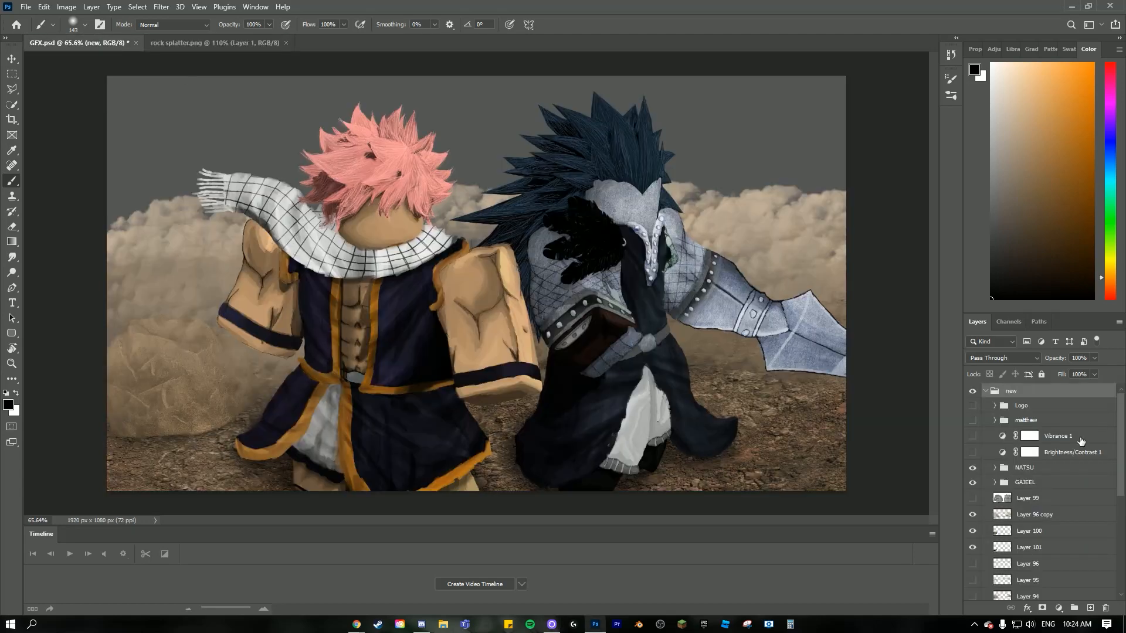
key(ctrl+v)
key(ctrl+z)
- Copy the rock debris from rock splatter.png and paste it into GFX.psd directly above the NATSU group
click(203, 42)
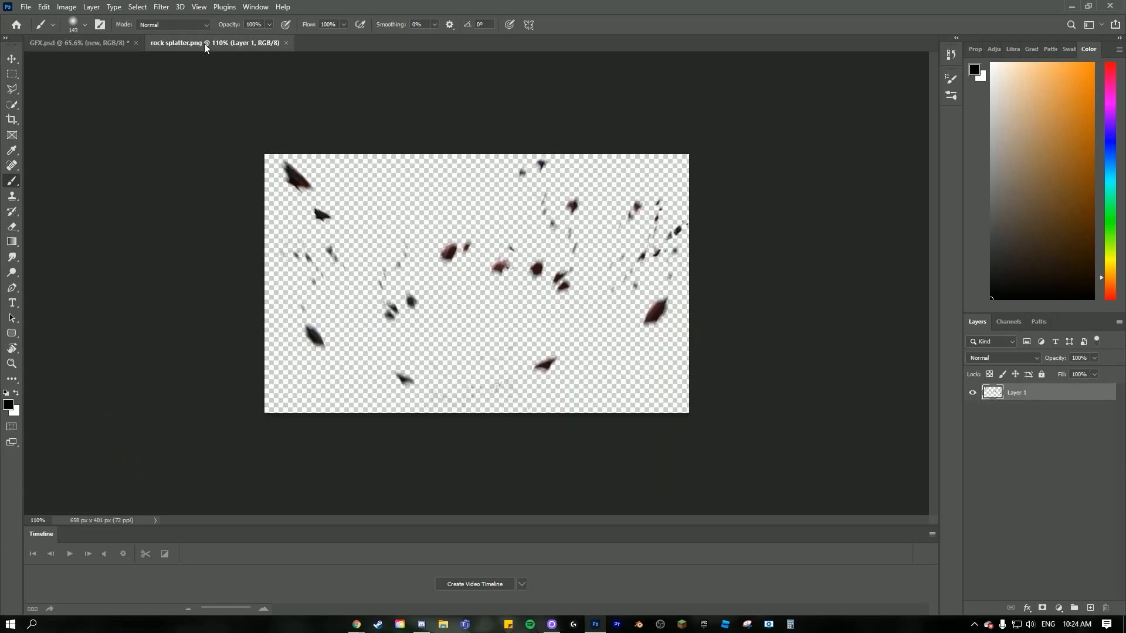
click(97, 42)
scroll(1041, 469, down, 2)
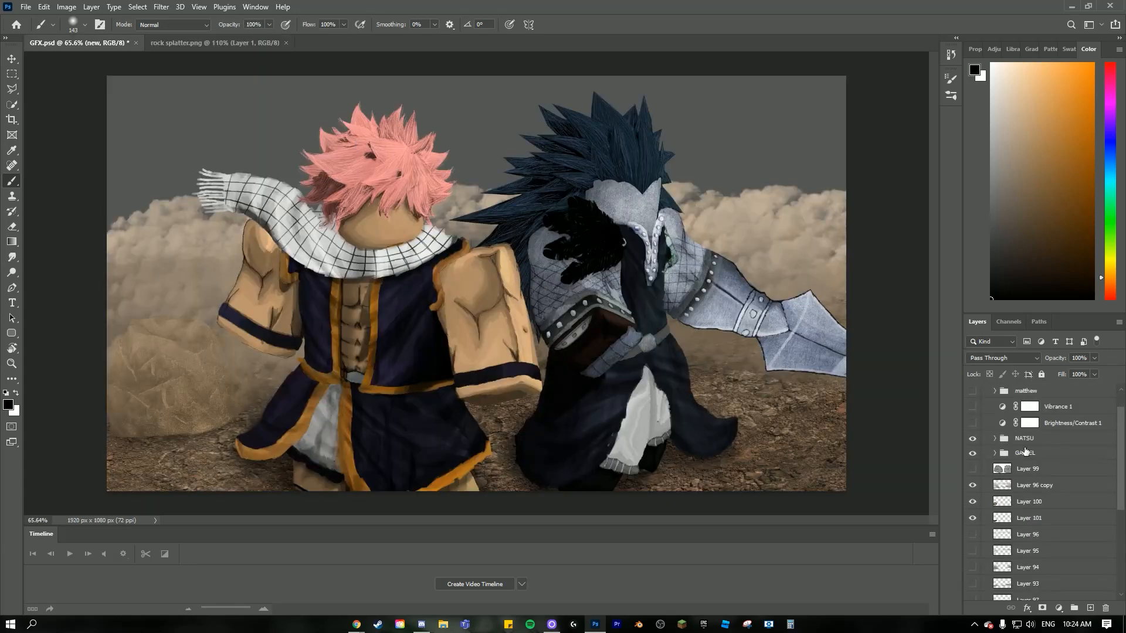
click(1029, 439)
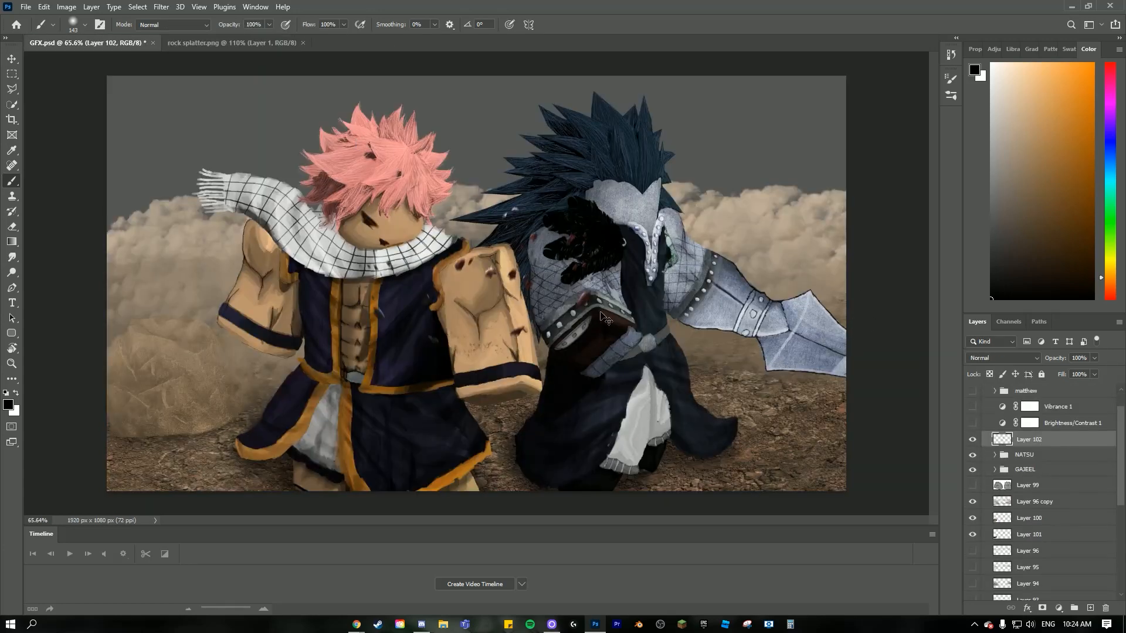
scroll(477, 283, down, 2)
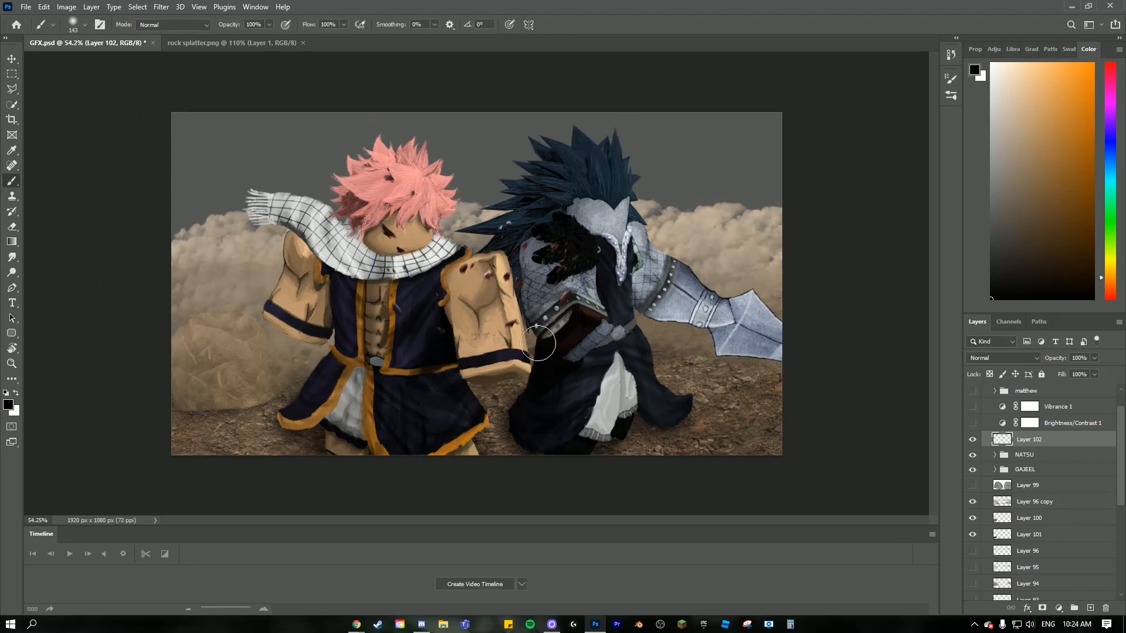
- Redo the debris paste, enlarge the layer to about 202% width and 174% height, and place it across the lower canvas in front of both characters
key(ctrl+z)
key(ctrl+shift+z)
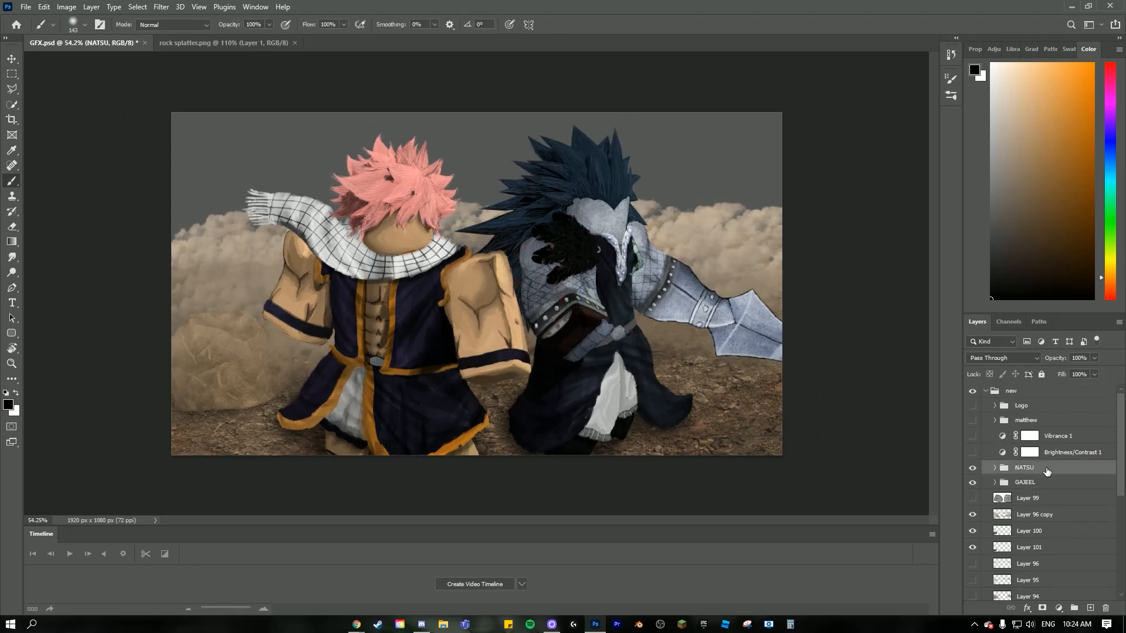
key(ctrl+t)
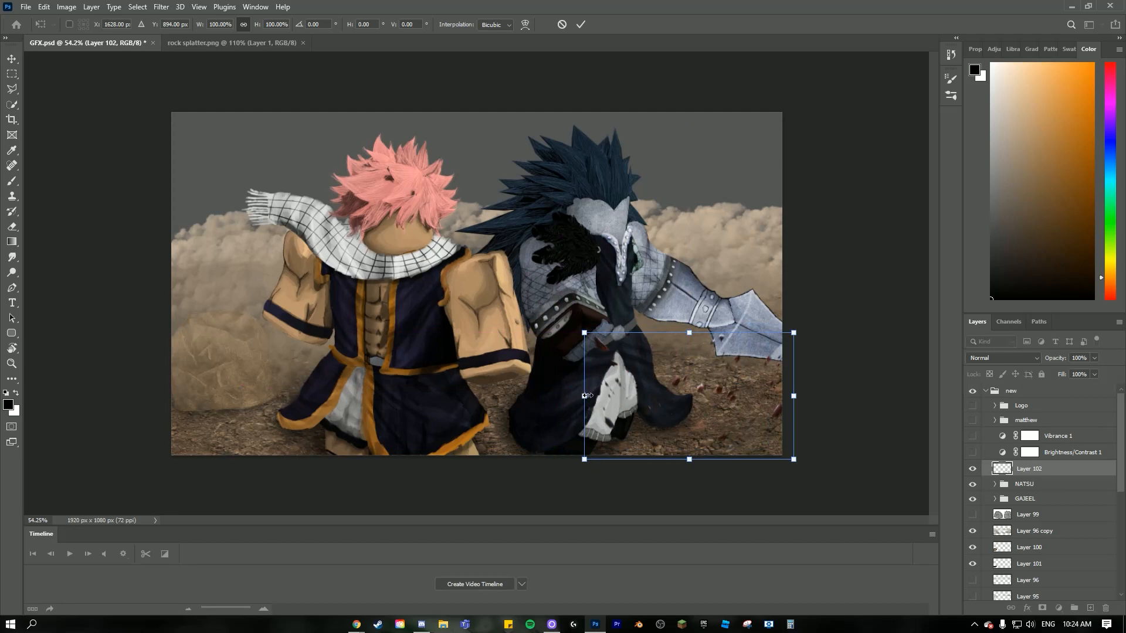
drag(579, 394, 484, 394)
drag(636, 404, 445, 387)
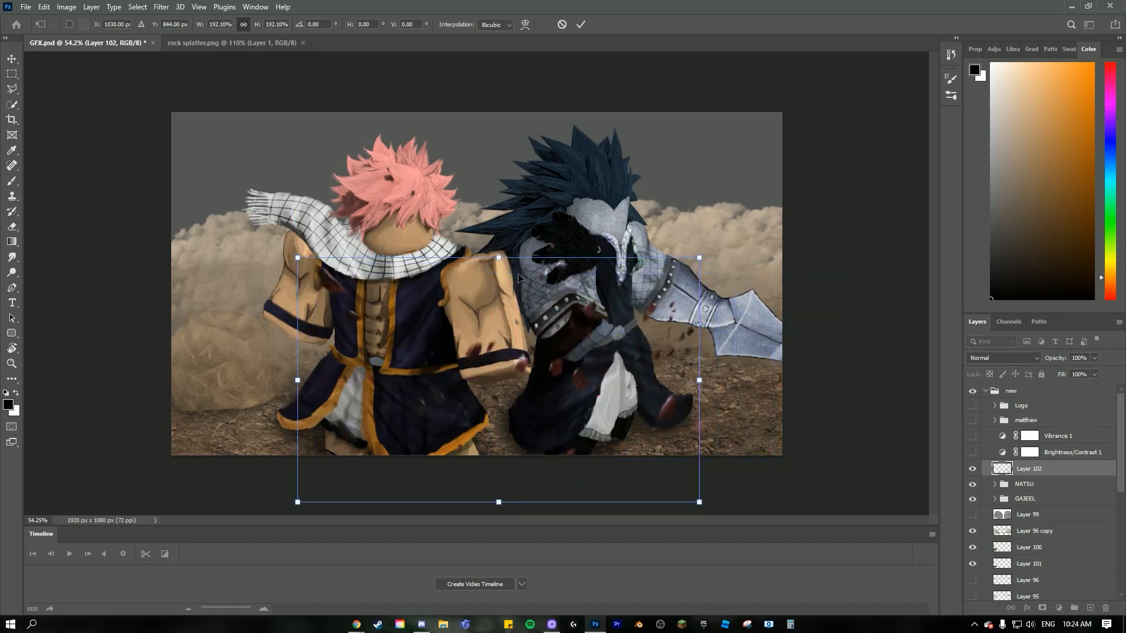
drag(502, 259, 503, 303)
drag(699, 405, 720, 405)
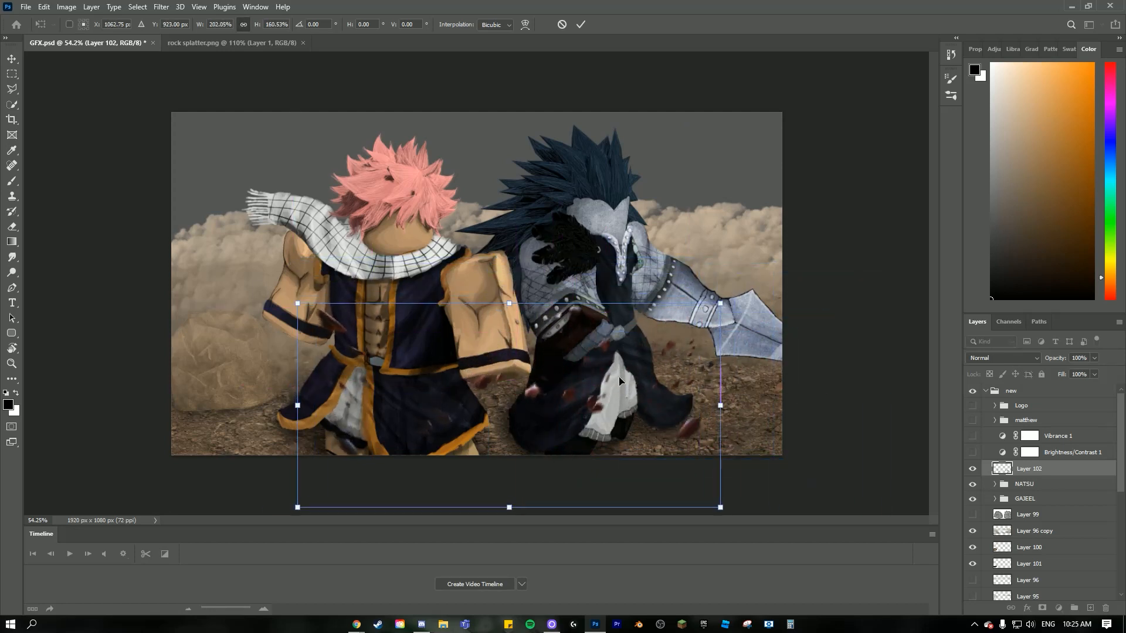
drag(505, 301, 506, 287)
drag(540, 384, 604, 387)
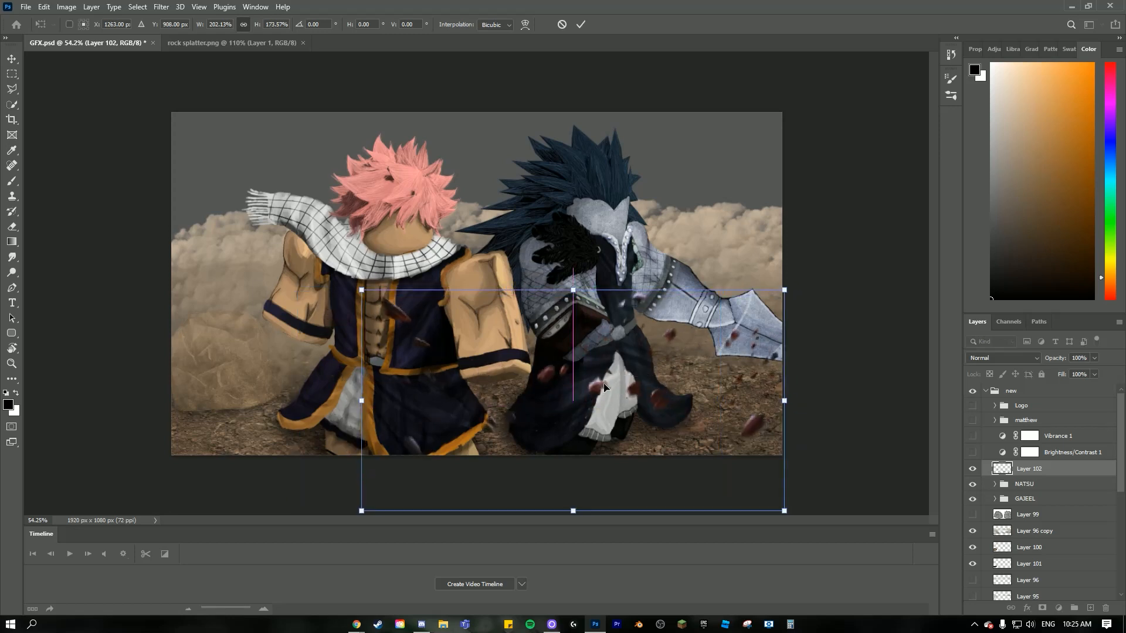
drag(551, 360, 657, 404)
- Warp the debris layer slightly so the flying pieces spread around the armored character's legs, and apply the transform
click(525, 24)
drag(543, 433, 598, 418)
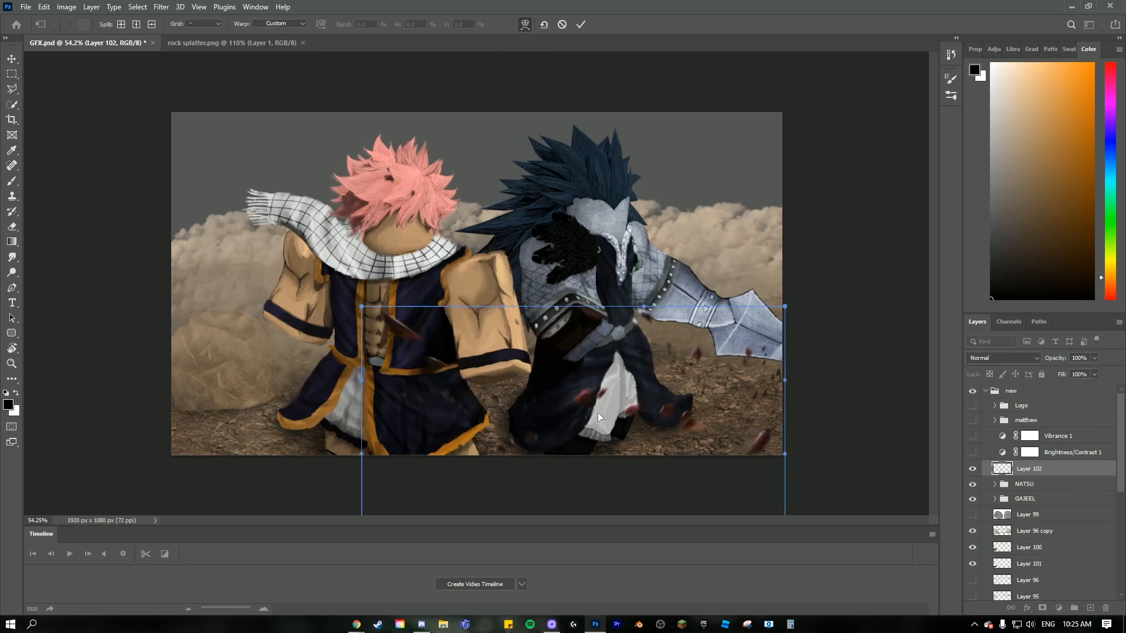
click(581, 24)
key(b)
scroll(476, 300, up, 1)
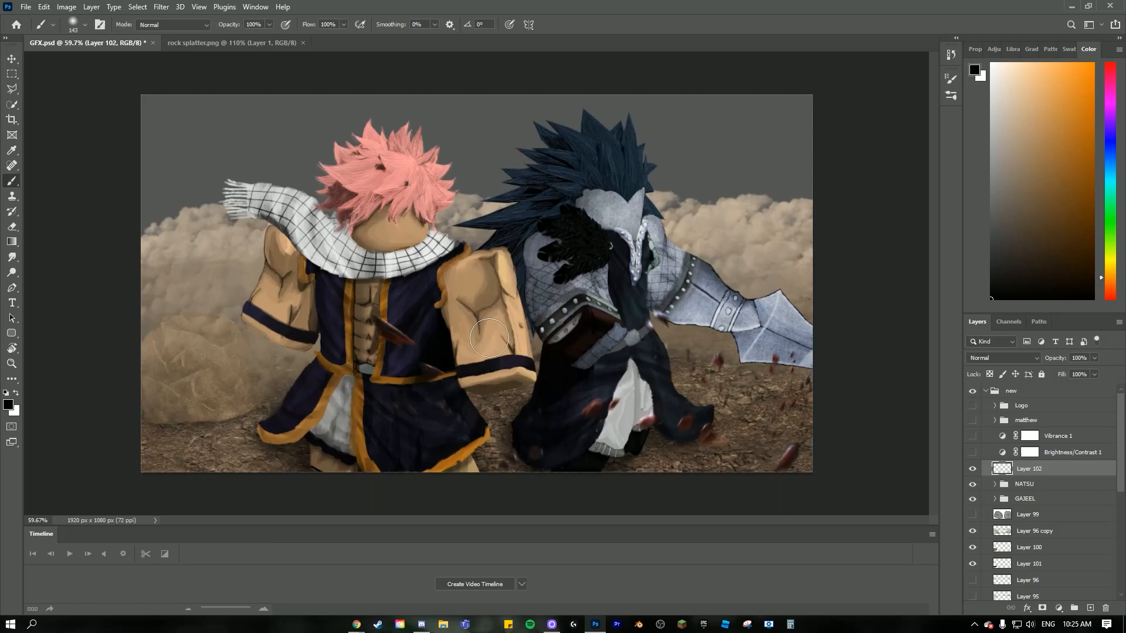
click(13, 227)
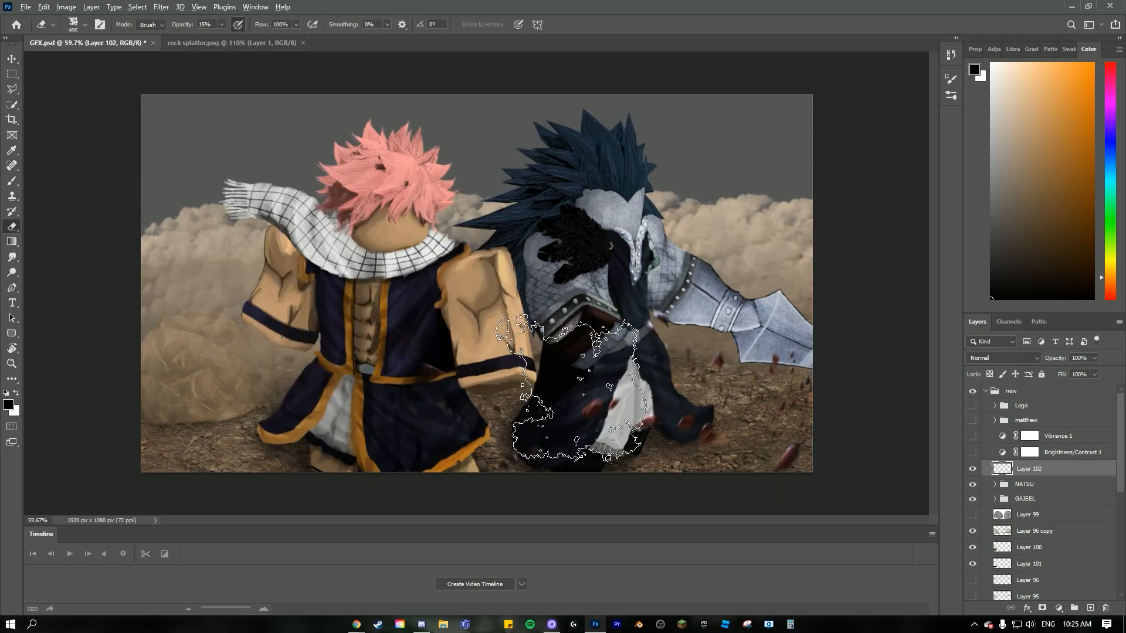
- Colorize the debris layer brown with Hue/Saturation at hue 33, saturation 25 and lightness 0
scroll(479, 282, up, 2)
click(66, 7)
mouse_move(94, 37)
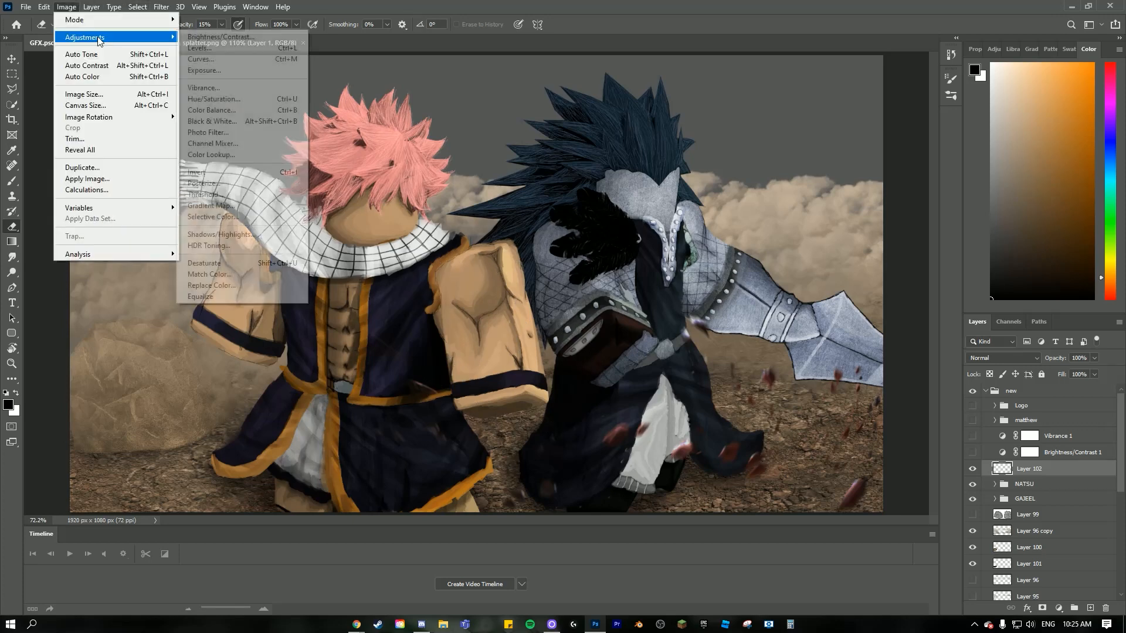
click(228, 100)
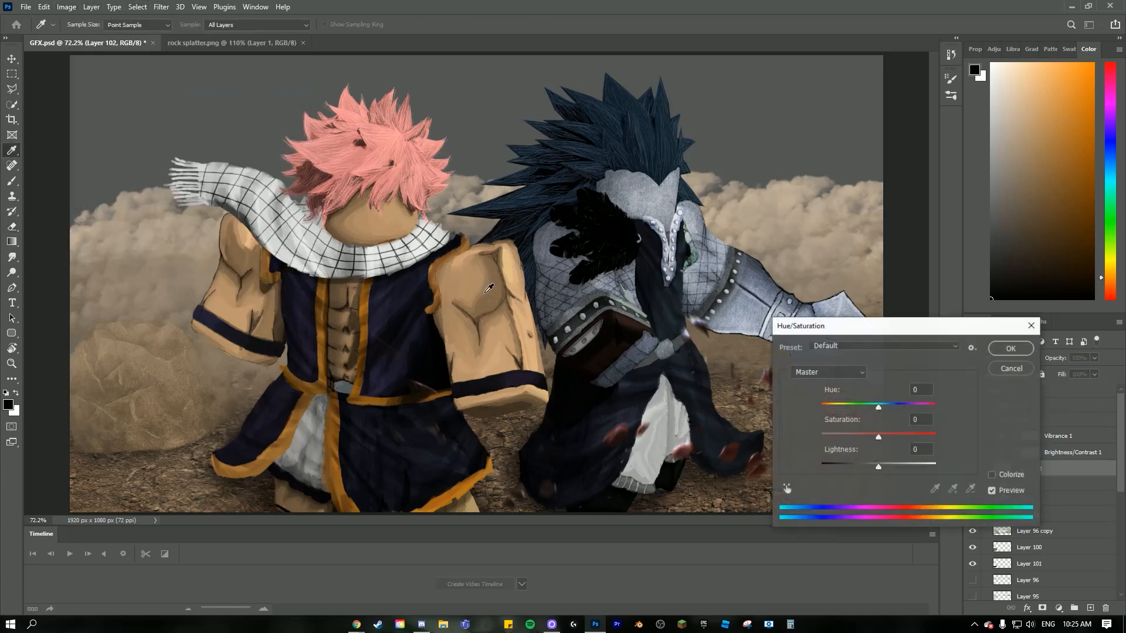
click(992, 475)
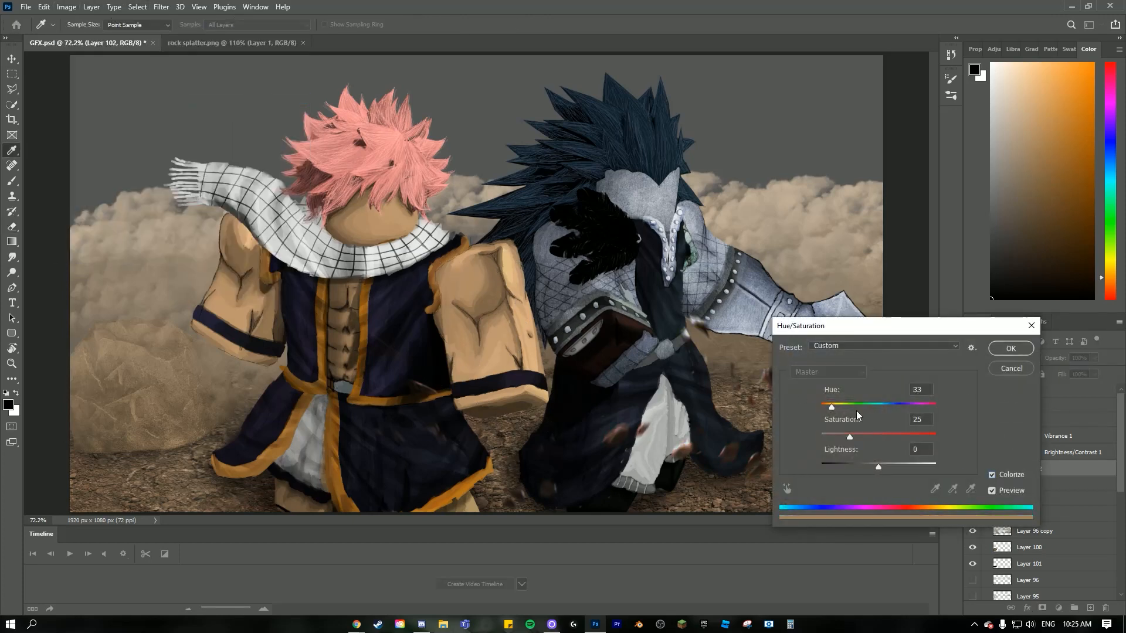
drag(850, 333, 939, 159)
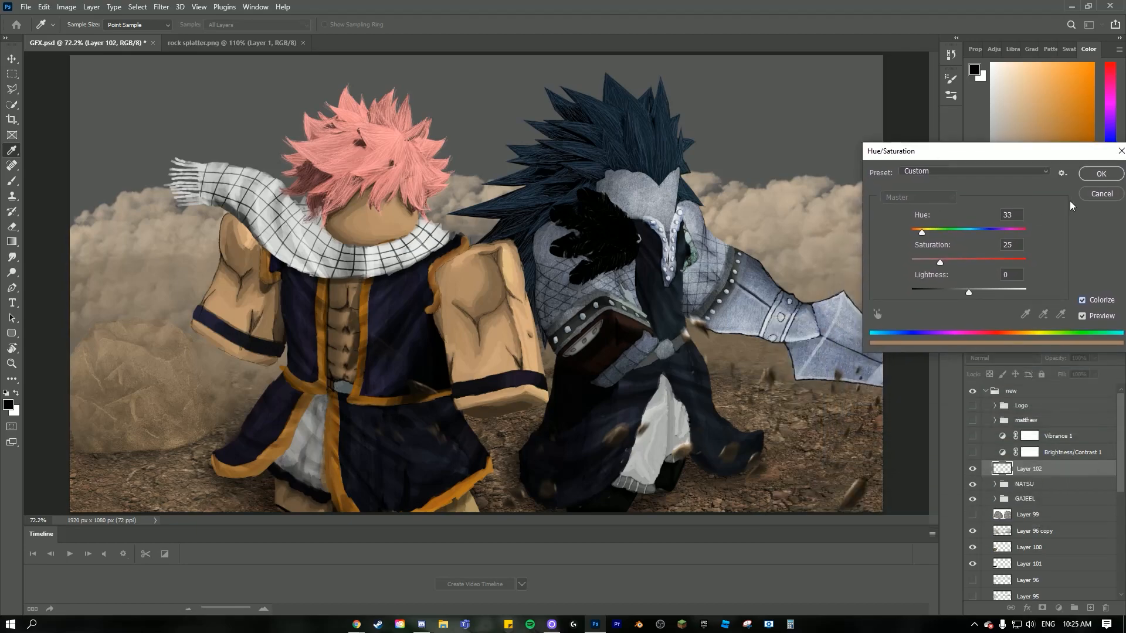
click(1100, 174)
scroll(650, 404, up, 5)
scroll(663, 402, down, 10)
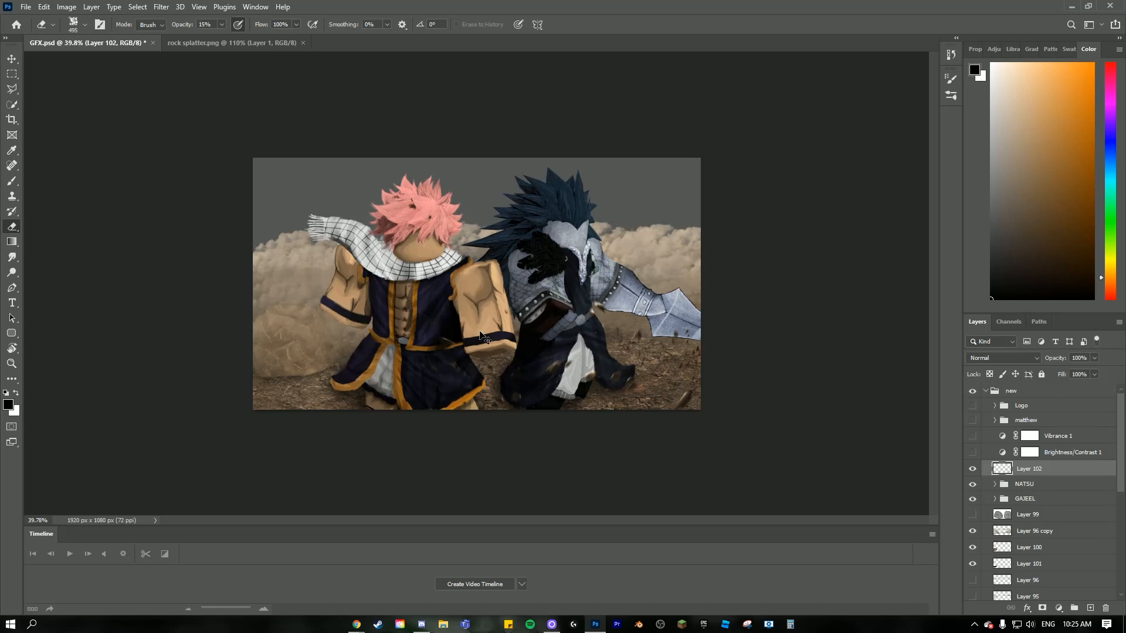
- Paste a second debris copy, scale it to about 198% width and 170% height, and place it low around the pink-haired character
key(ctrl+v)
key(ctrl+t)
drag(476, 270, 266, 285)
mouse_move(382, 356)
mouse_down()
mouse_move(347, 363)
mouse_move(376, 368)
mouse_up()
mouse_move(382, 297)
mouse_down()
mouse_move(381, 285)
mouse_move(381, 305)
mouse_up()
drag(401, 393, 404, 375)
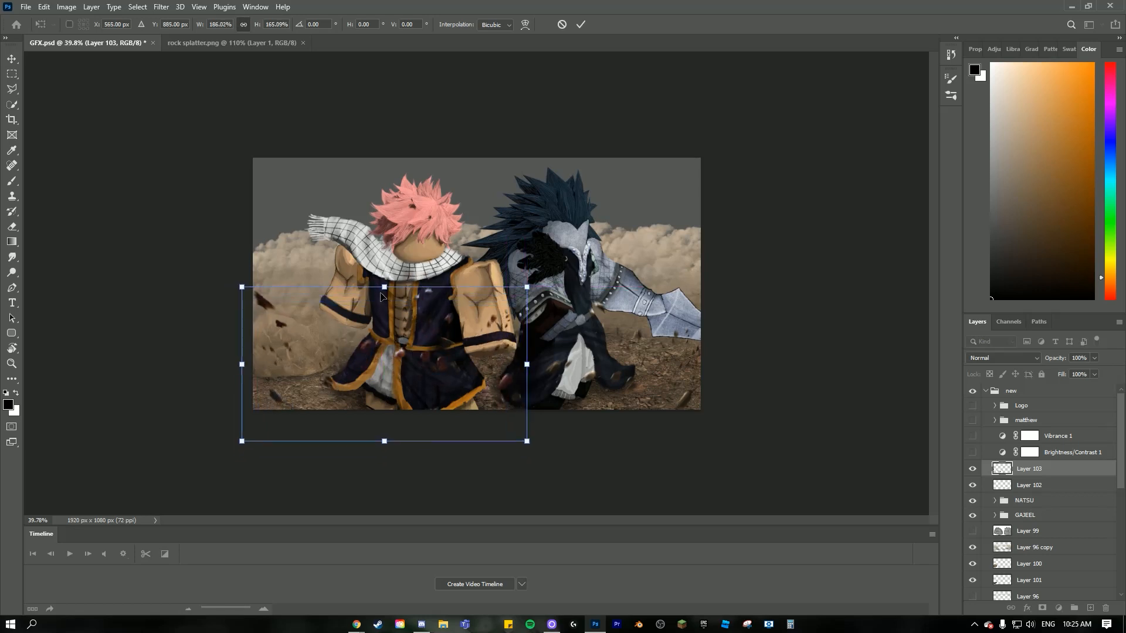
drag(384, 287, 386, 284)
drag(399, 308, 404, 323)
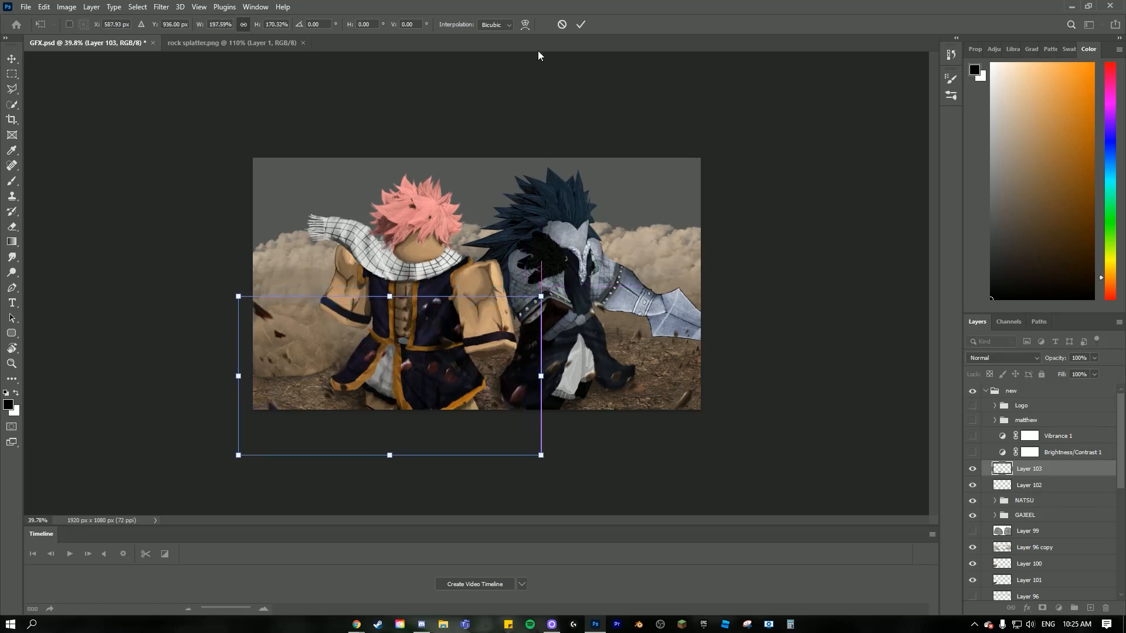
- Warp the second debris copy slightly inward near the armored character and apply the transform
click(525, 24)
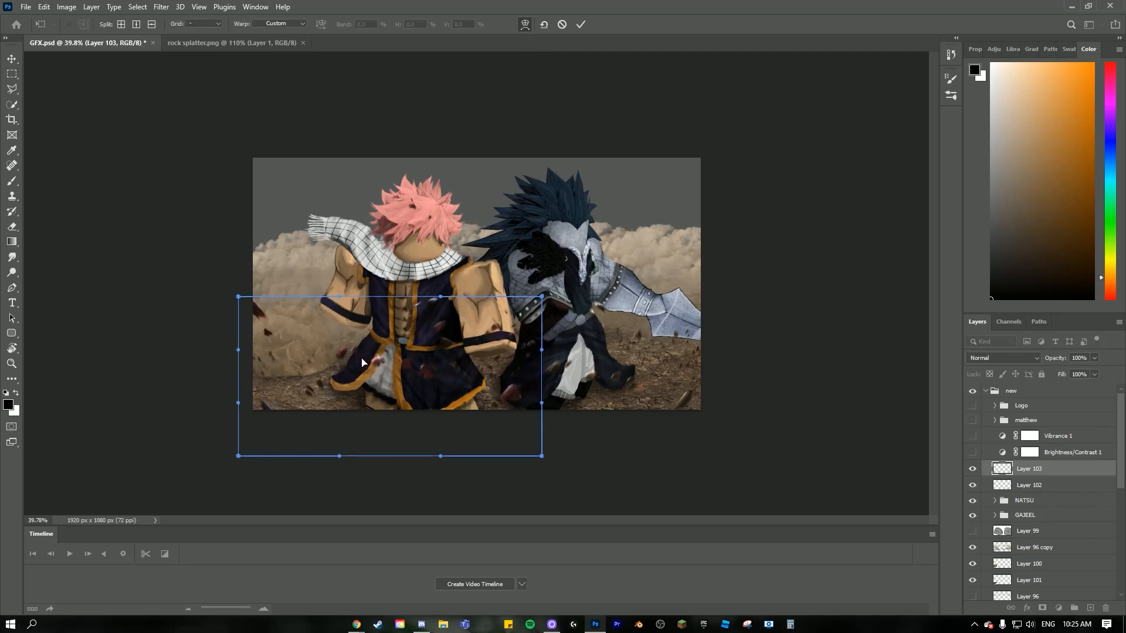
drag(476, 367, 473, 370)
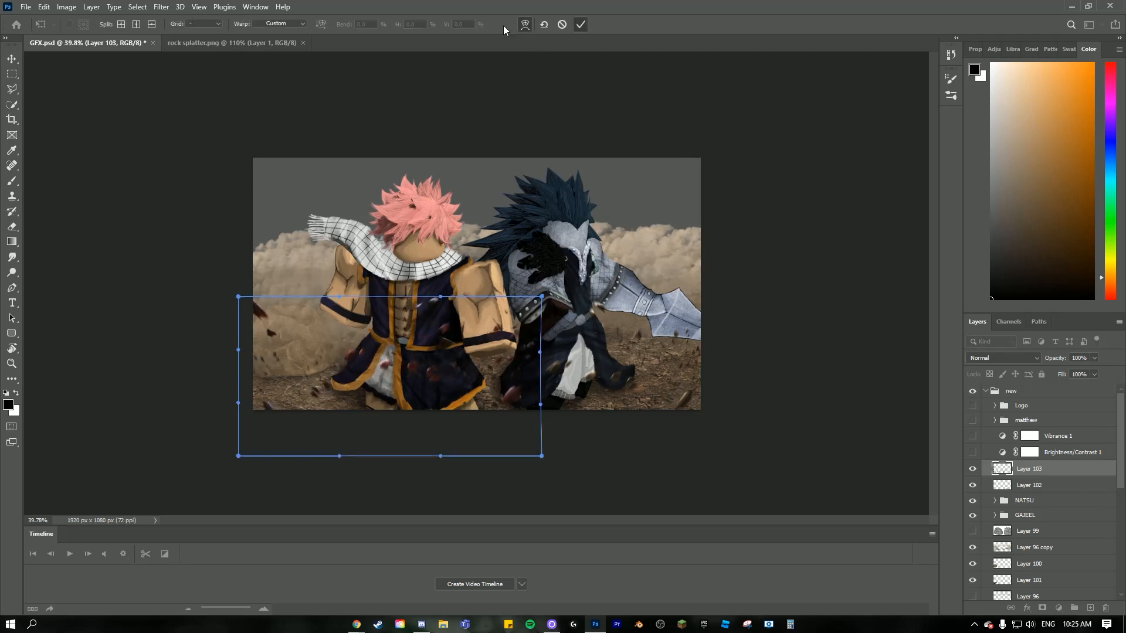
click(580, 24)
- Colorize the second debris copy with Hue/Saturation at hue 33 and saturation 25 to match the first
click(66, 7)
mouse_move(94, 35)
click(214, 99)
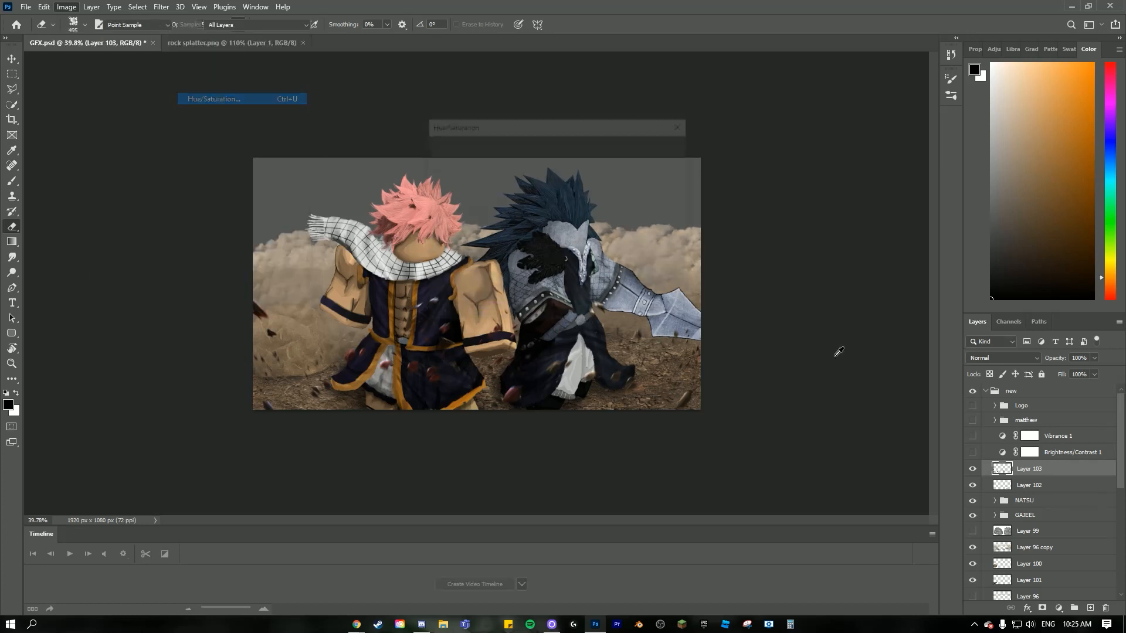
click(643, 274)
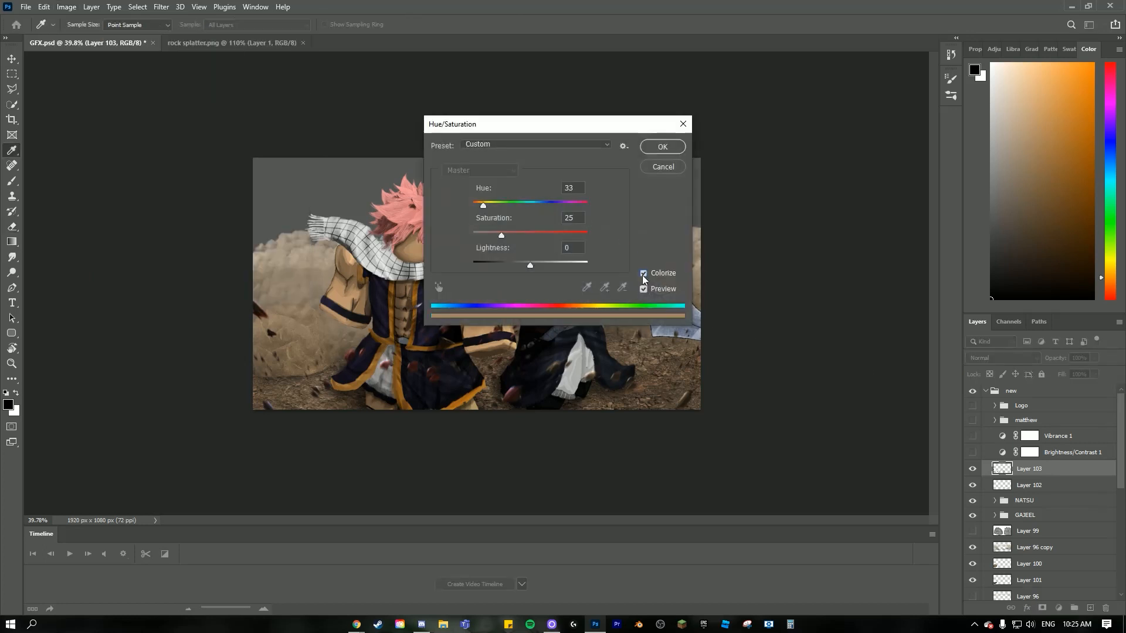
click(652, 150)
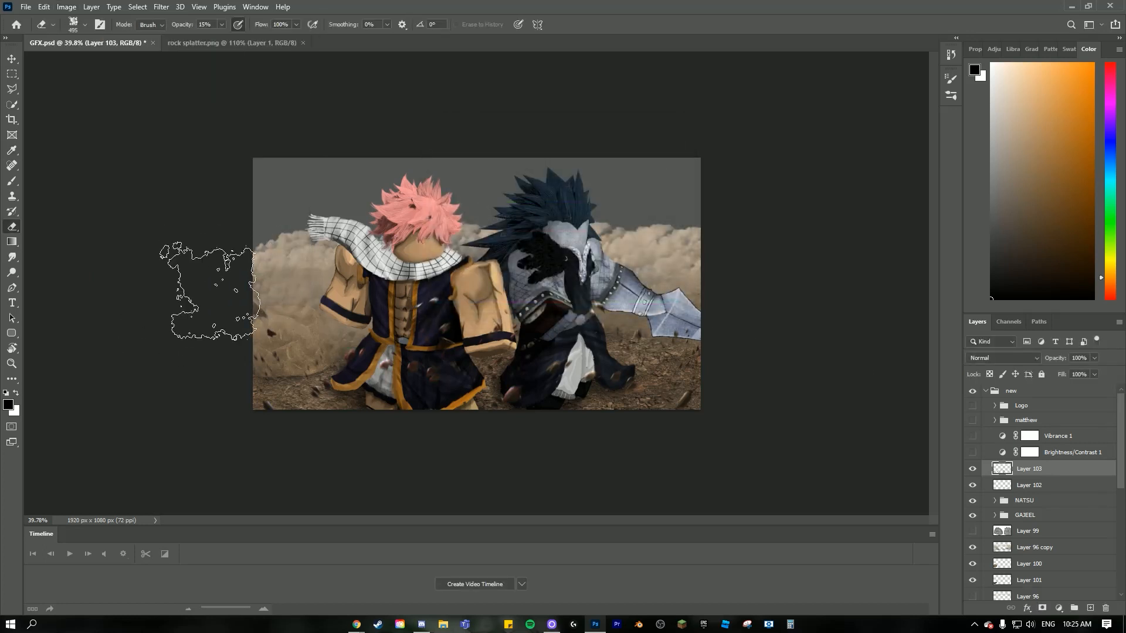
scroll(613, 410, up, 1)
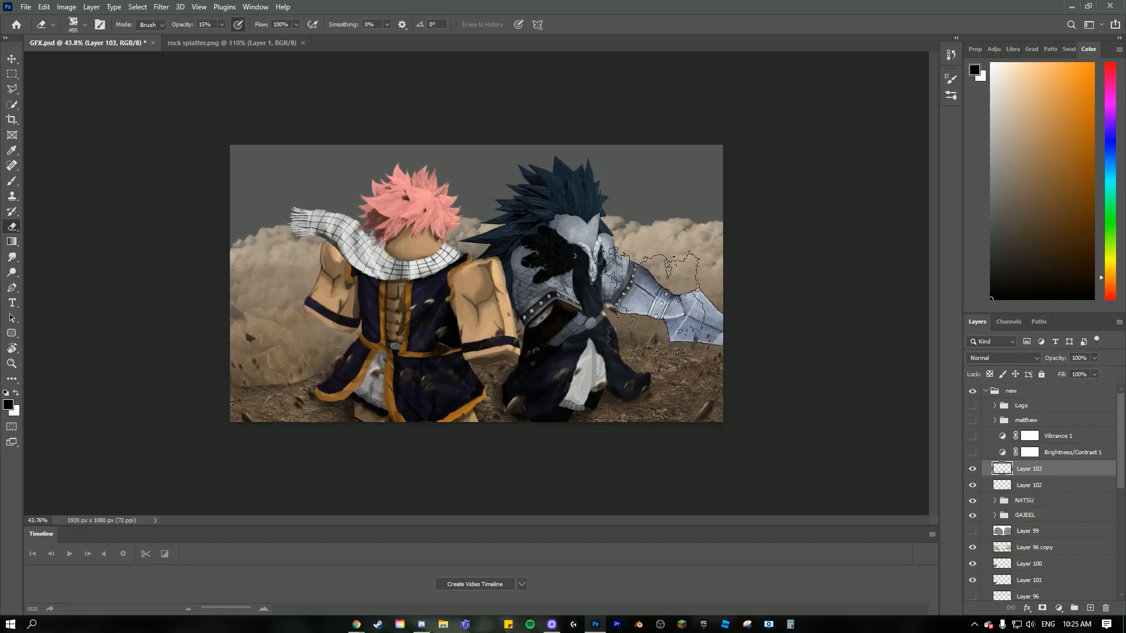
key(ctrl+plus)
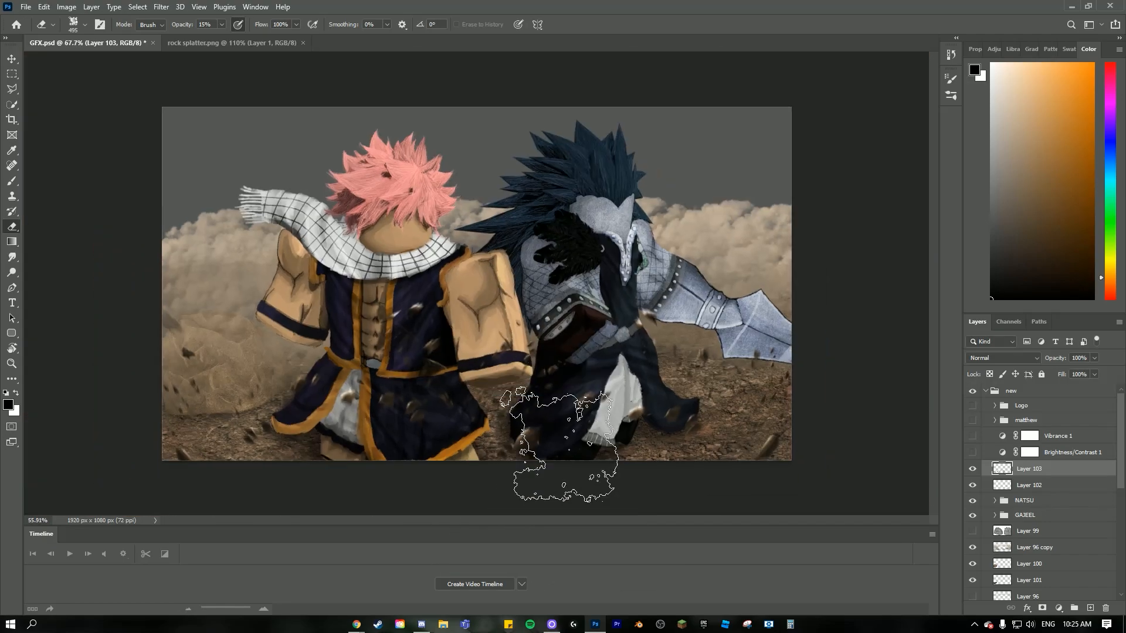
scroll(564, 444, down, 2)
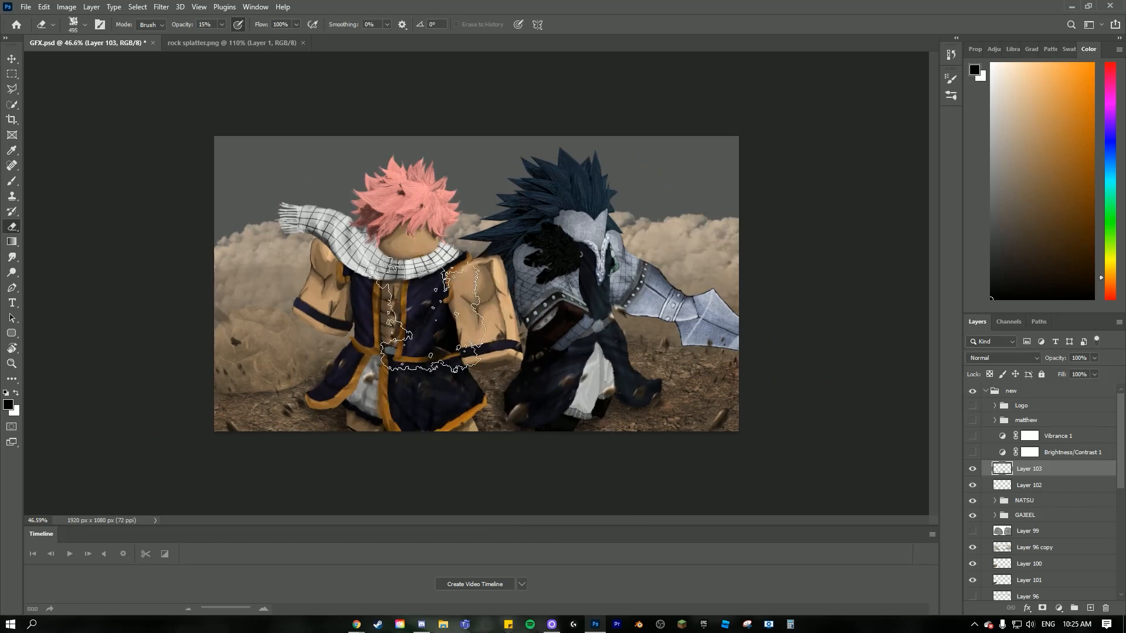
scroll(428, 328, down, 1)
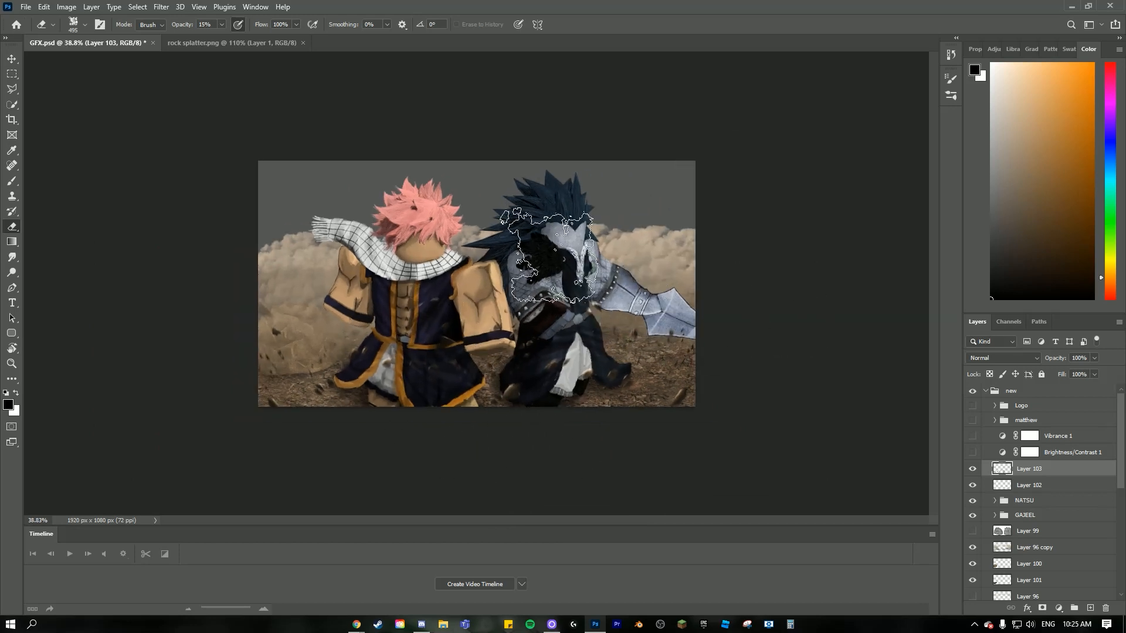
scroll(692, 365, up, 6)
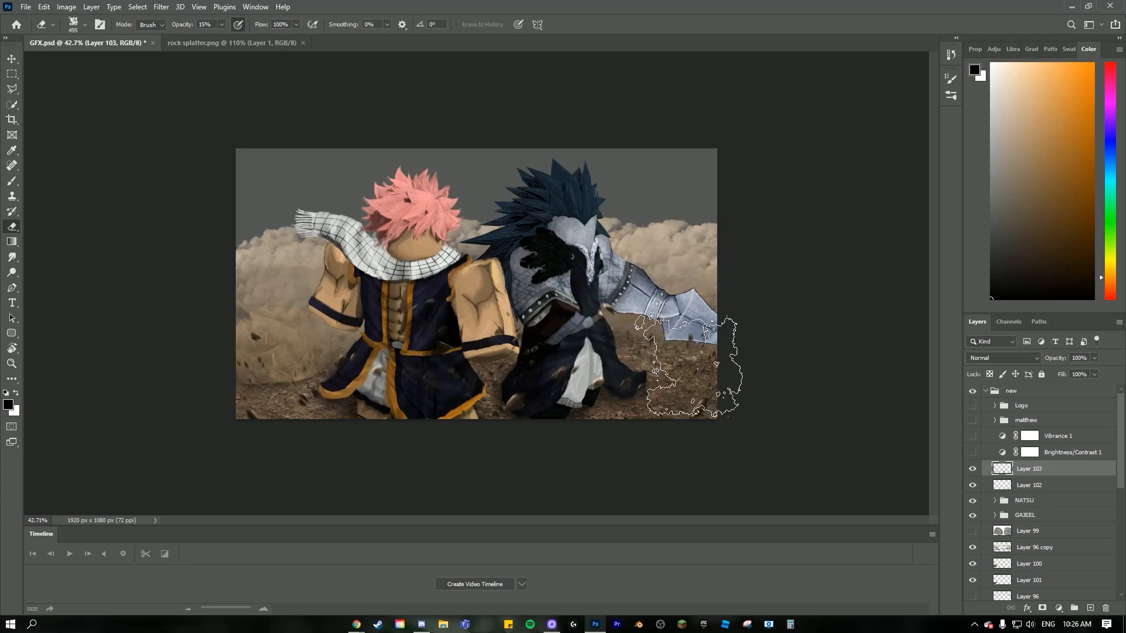
scroll(697, 363, down, 6)
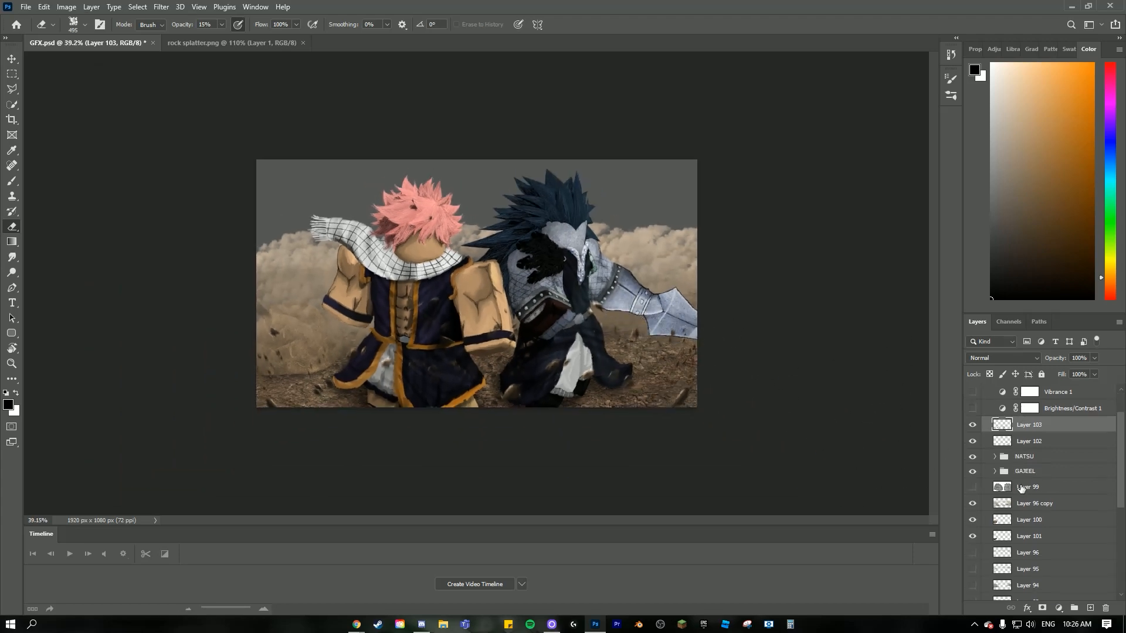
- Select the Layer 96 copy layer beneath the character groups
scroll(1021, 449, down, 3)
click(1035, 474)
ctrl+click(1002, 473)
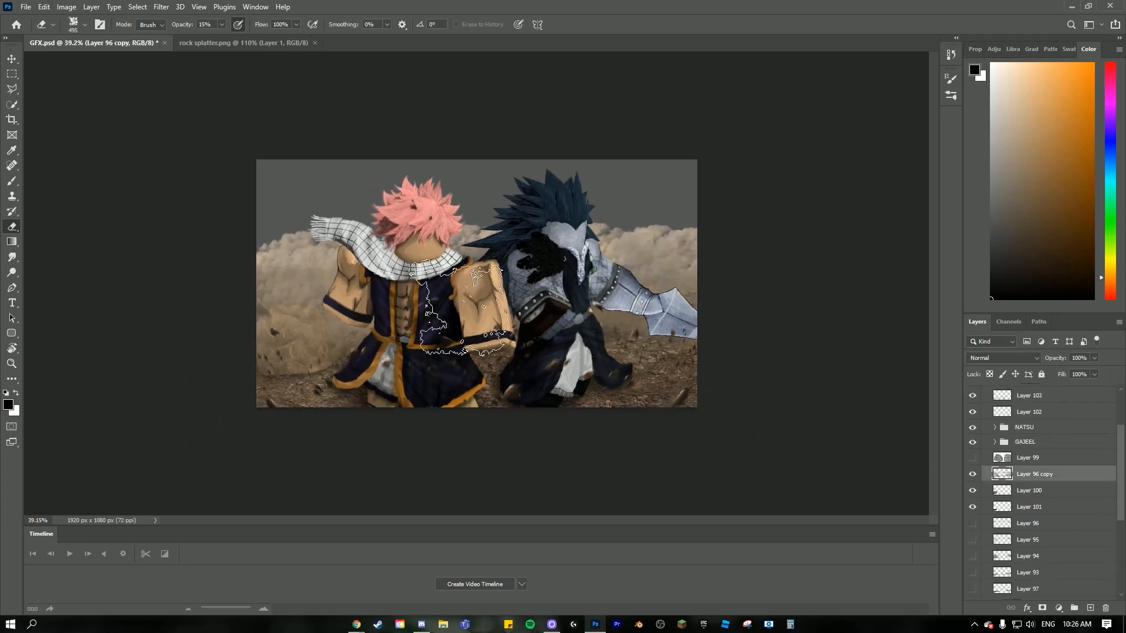
scroll(544, 287, down, 2)
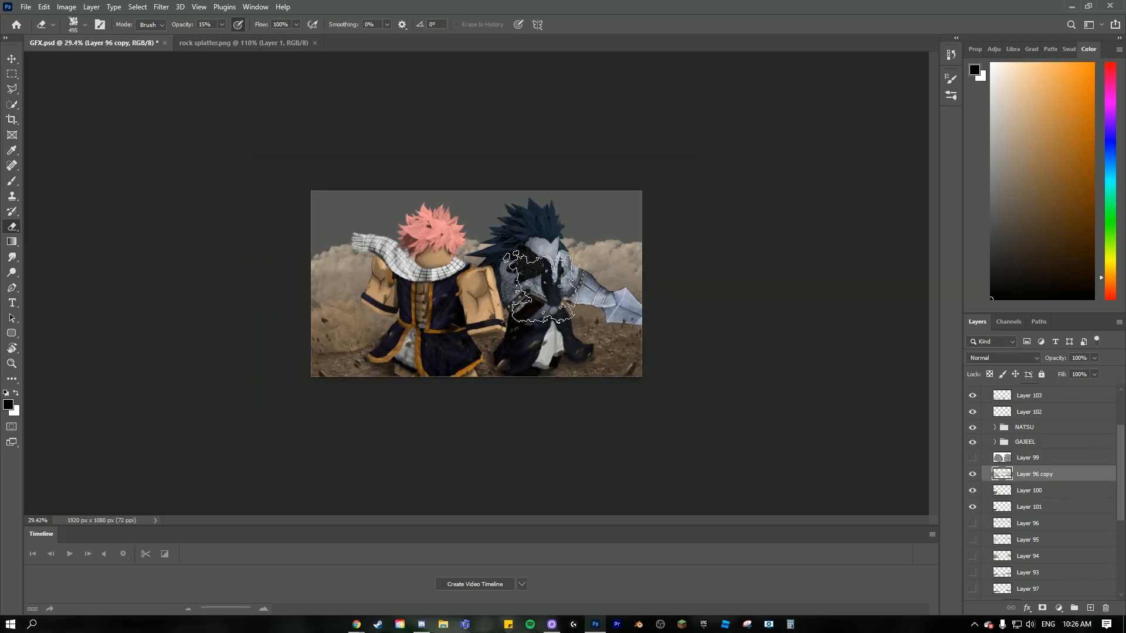